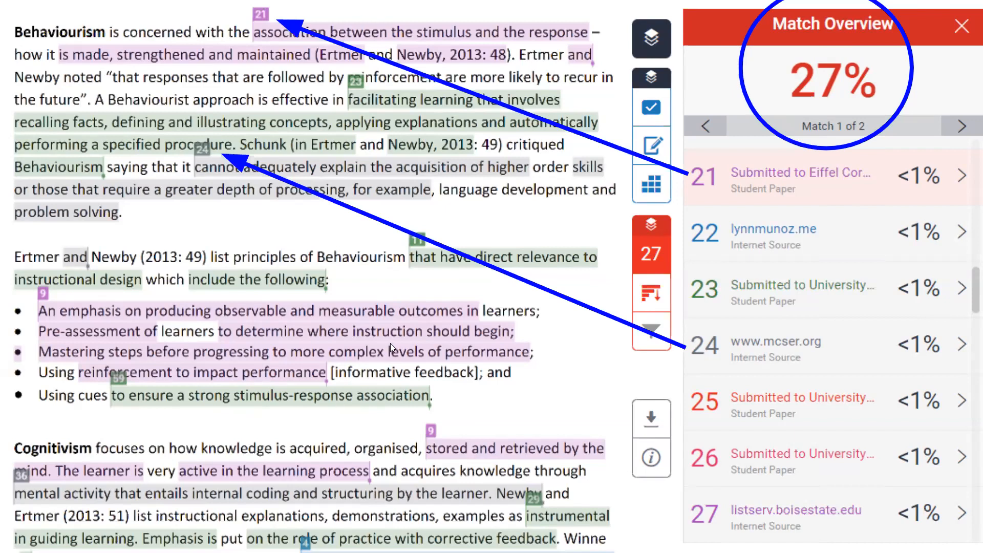
- Open the BTWLIB2021 course page from the course list
mouse_move(492, 1)
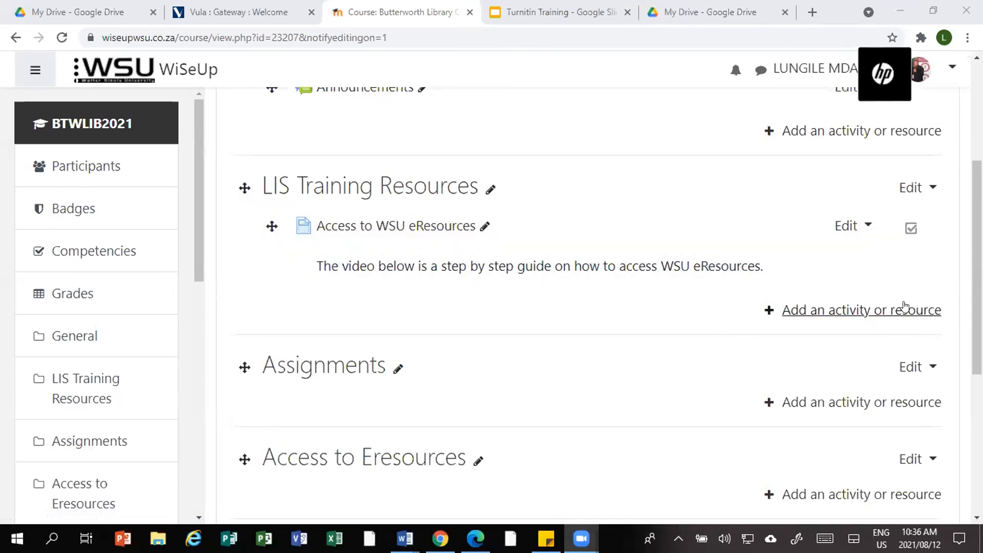
scroll(900, 309, up, 4)
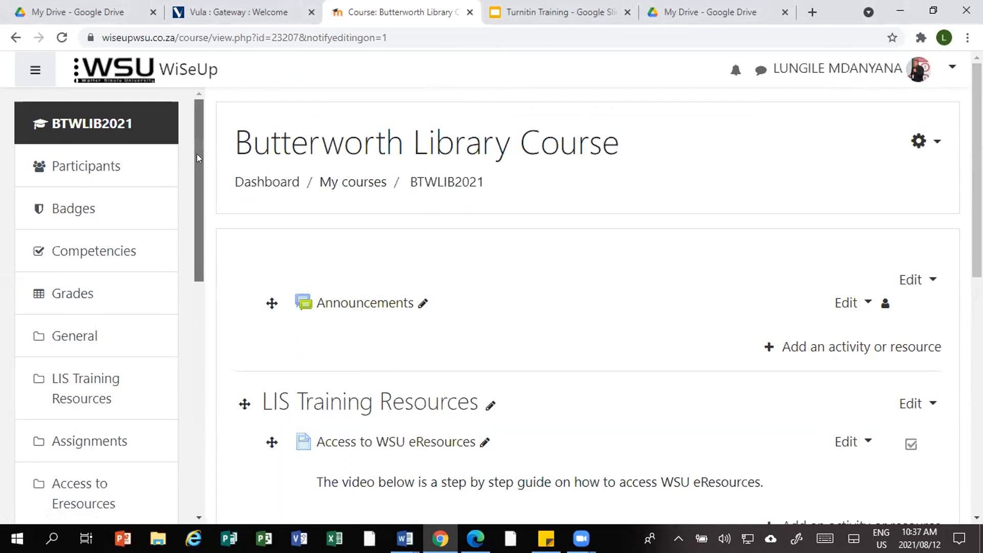
scroll(156, 348, down, 10)
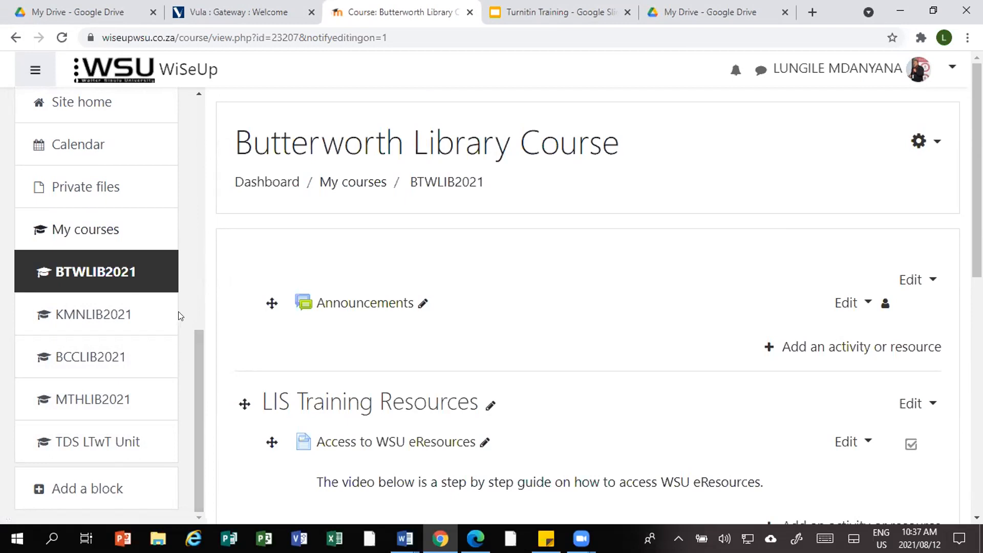
click(69, 270)
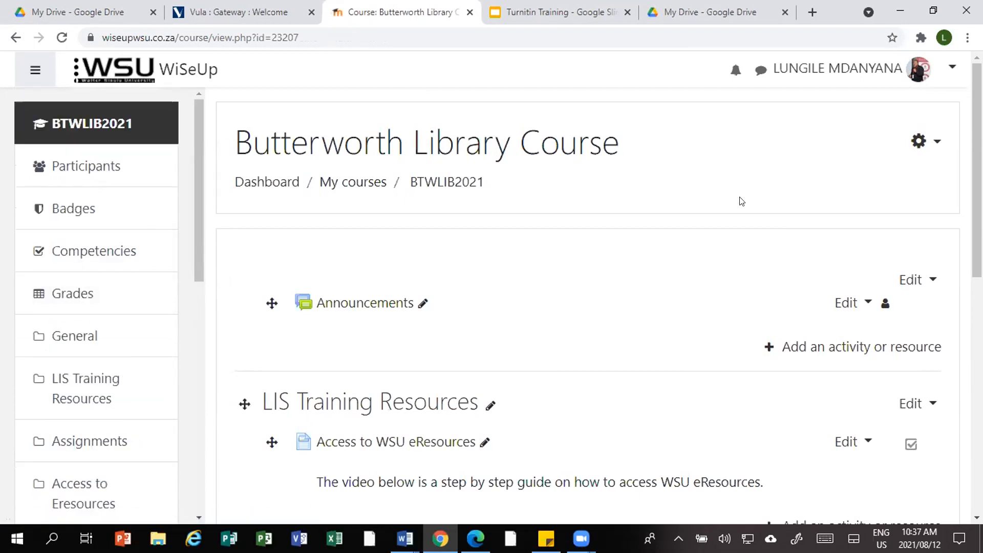
click(937, 143)
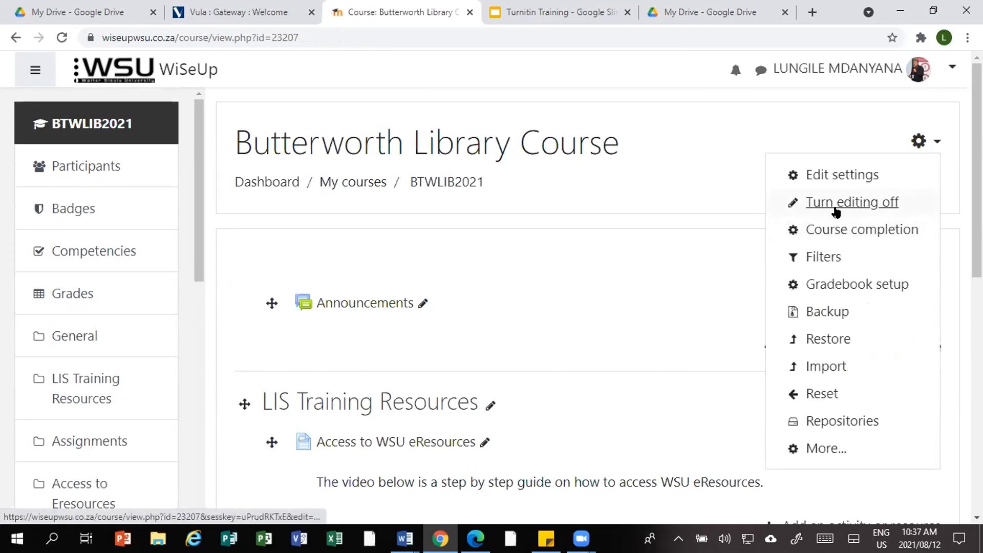
click(736, 118)
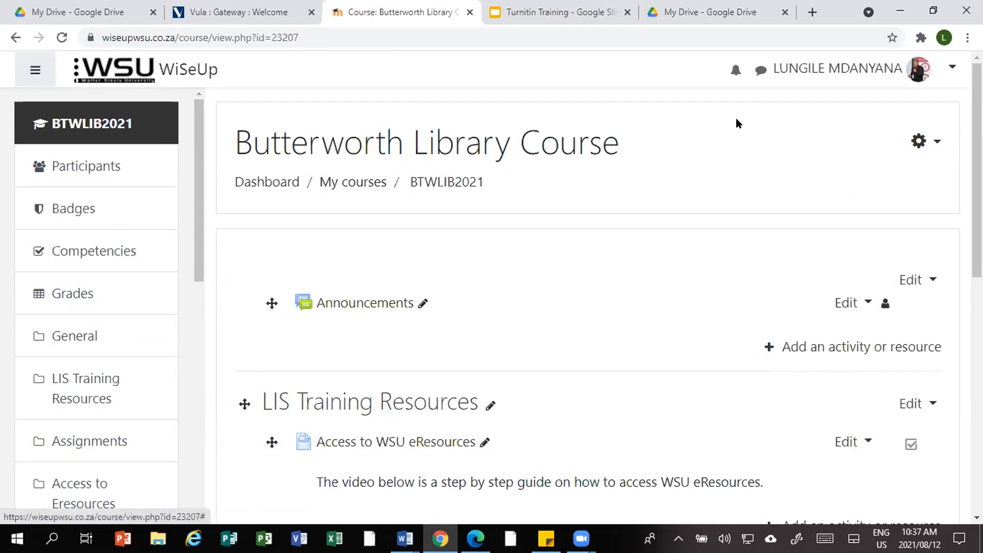
- Add a Turnitin Assignment 2 activity to the Assignments section of the course
scroll(863, 354, down, 3)
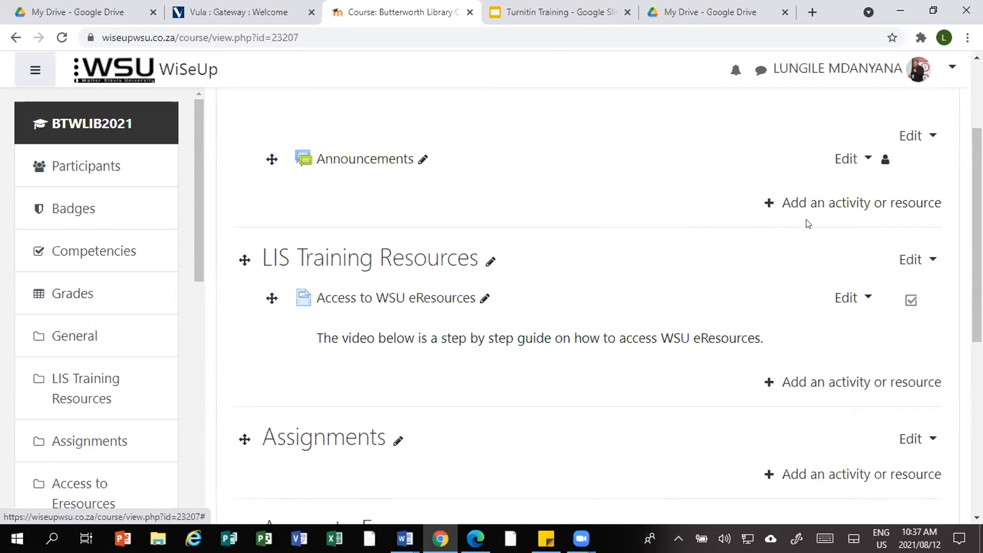
scroll(747, 203, down, 1)
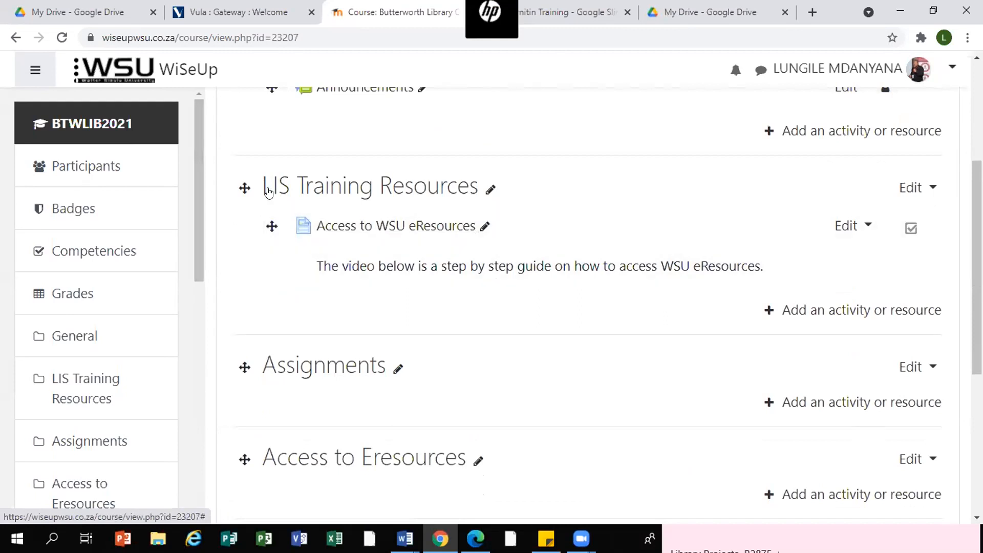
scroll(413, 198, down, 1)
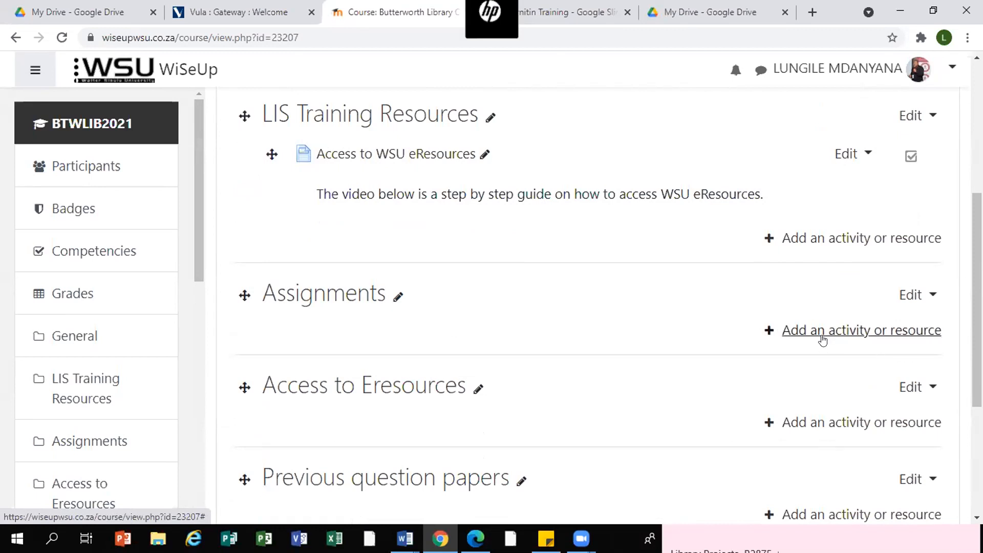
click(856, 332)
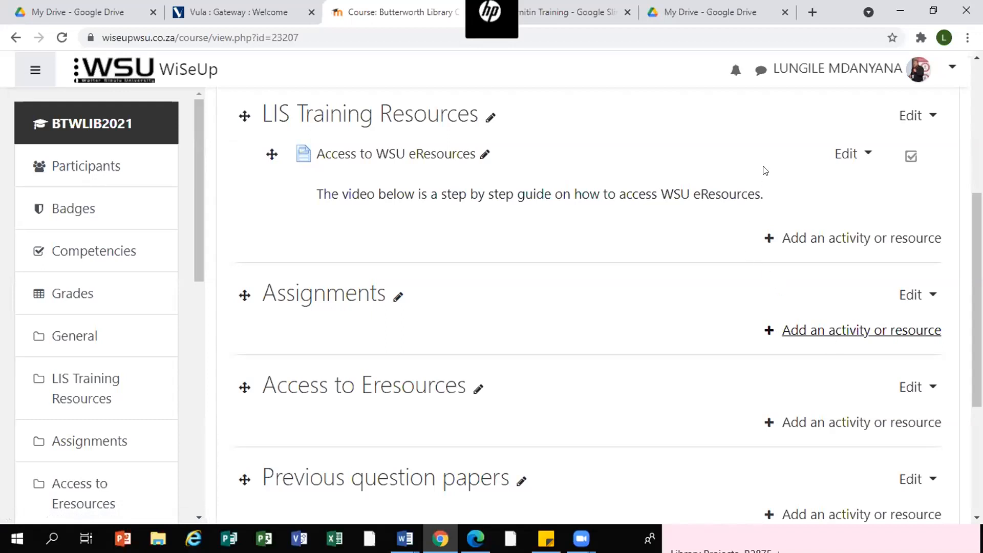
click(777, 237)
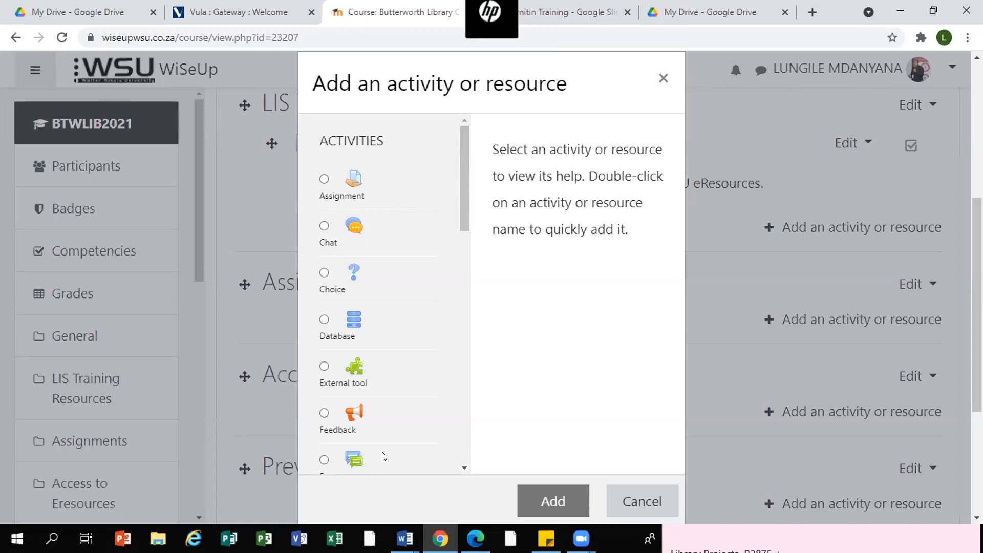
click(462, 468)
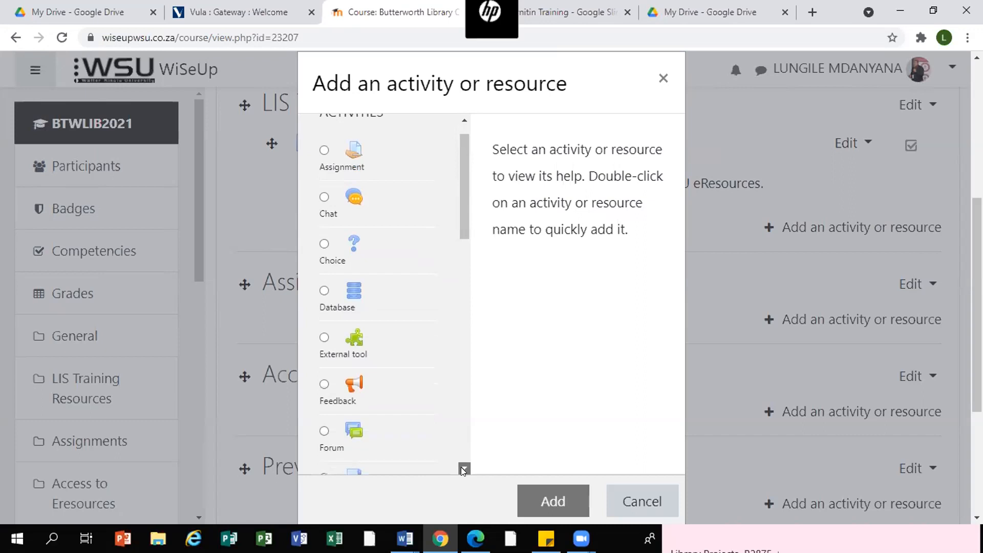
scroll(462, 467, down, 4)
scroll(461, 468, down, 2)
scroll(461, 468, down, 2)
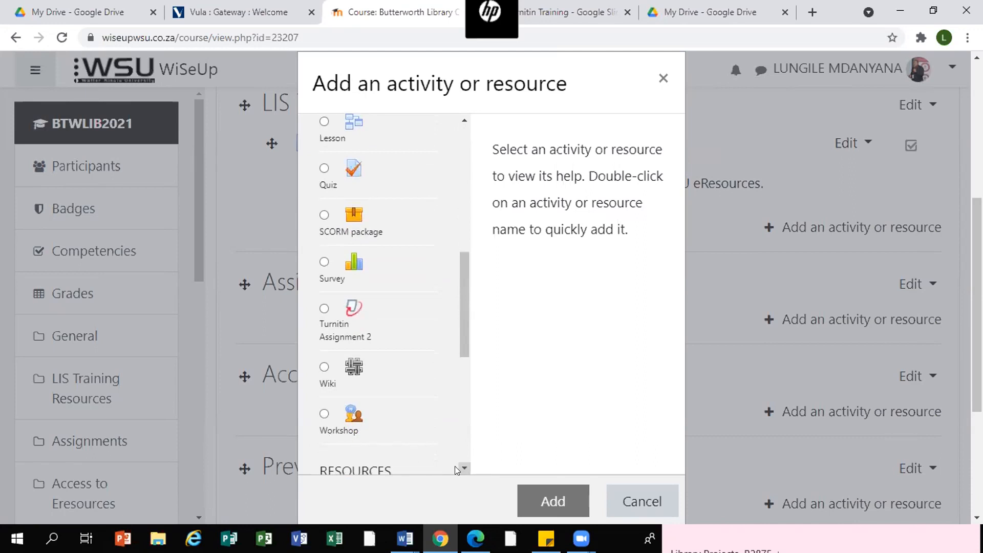
click(327, 312)
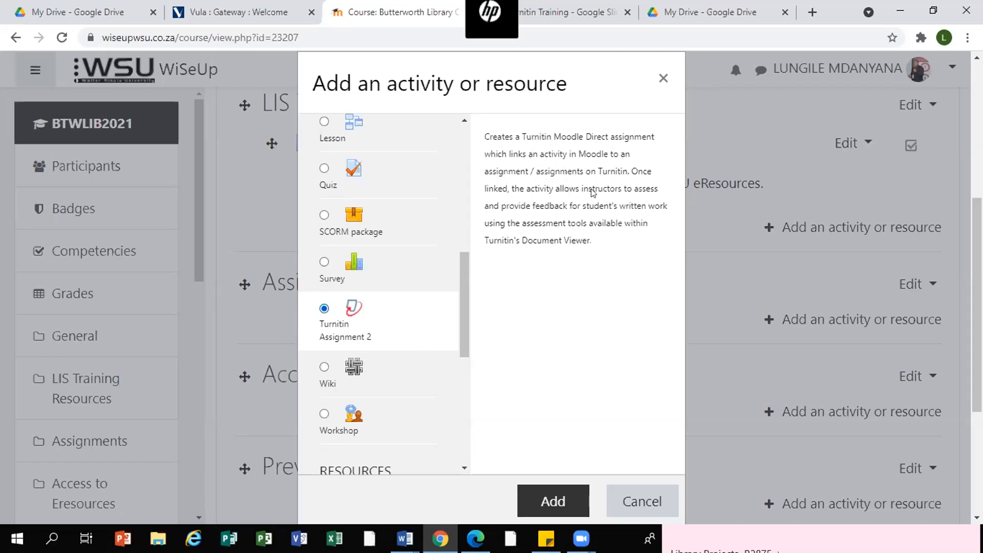
click(551, 502)
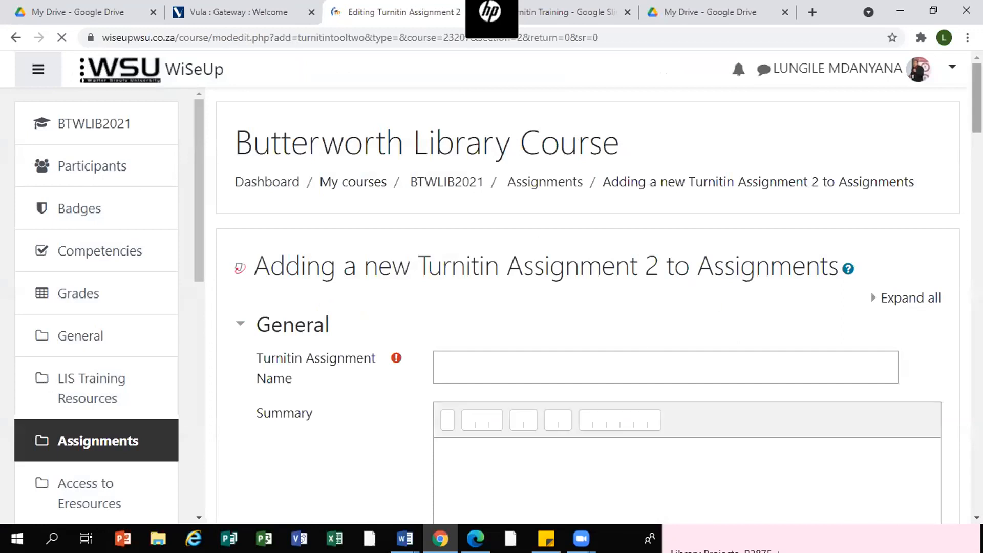
- Name the Turnitin assignment Assignment 2
scroll(673, 338, down, 1)
scroll(672, 338, down, 1)
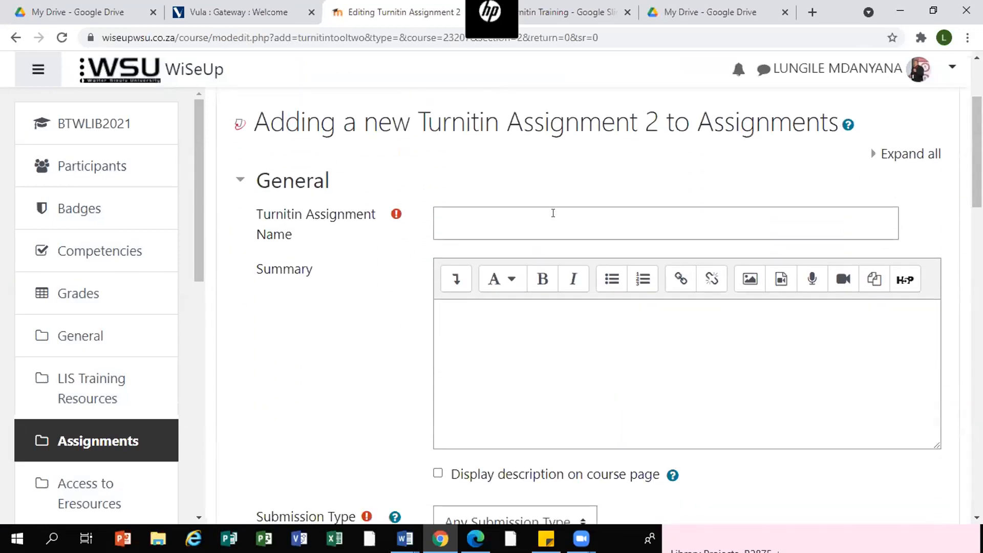
click(466, 220)
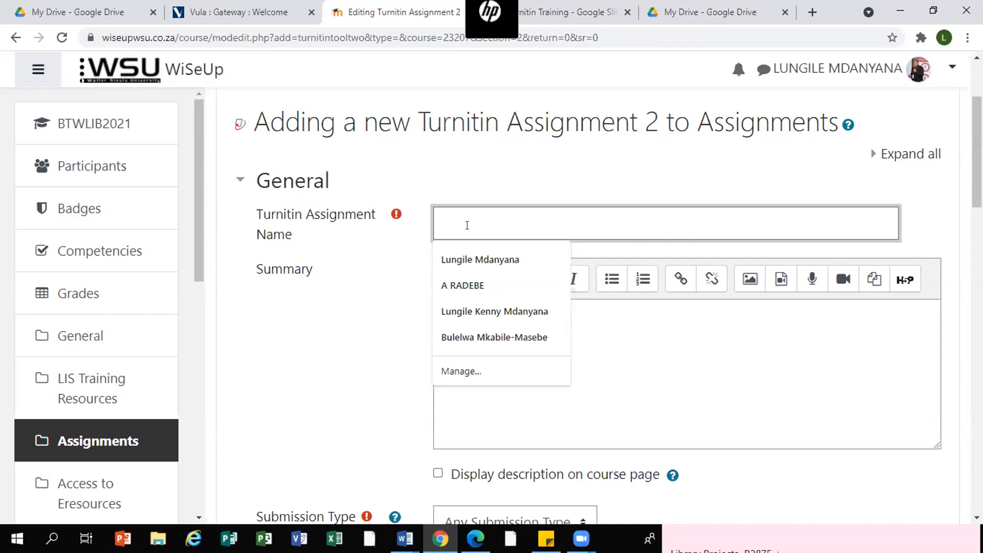
click(684, 356)
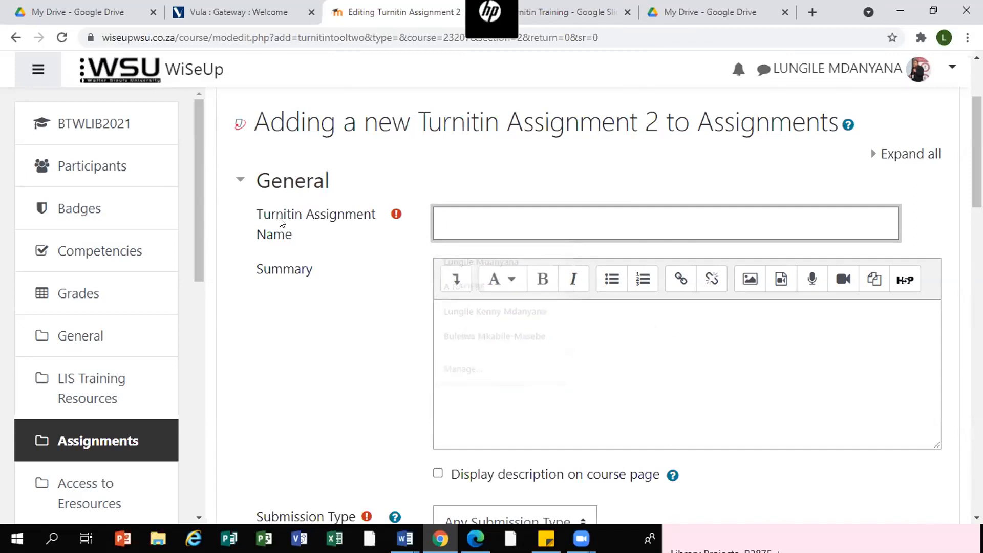
click(455, 224)
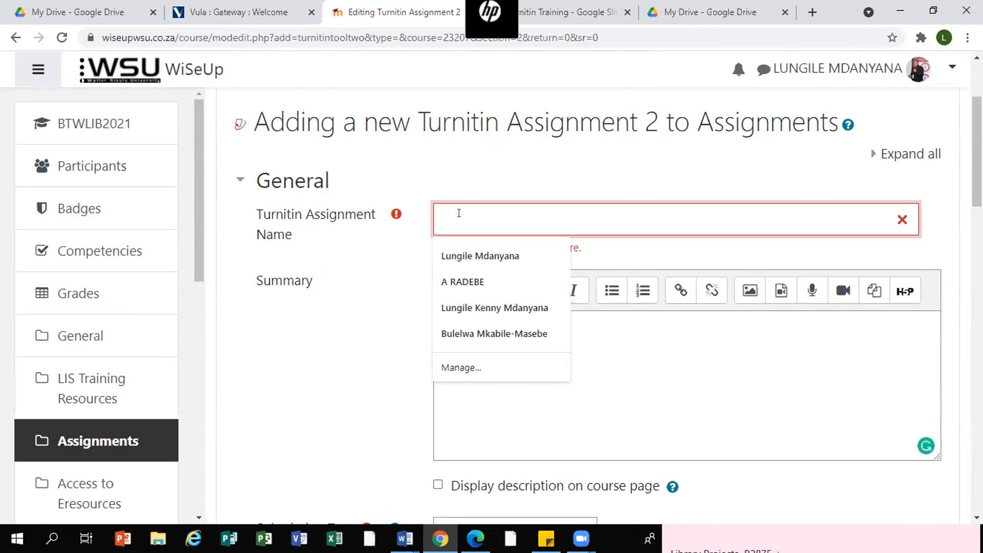
text(Assi)
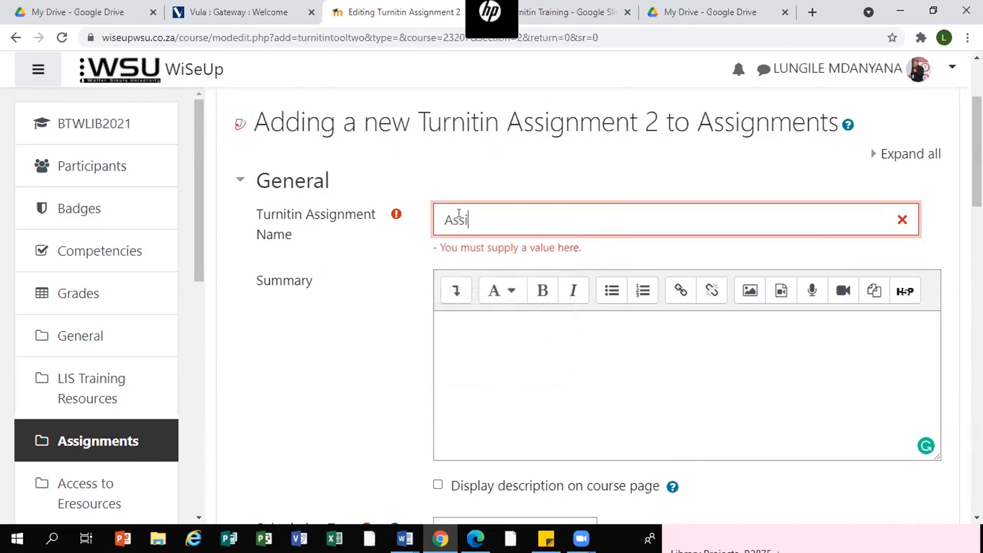
text(gnment 2)
click(460, 329)
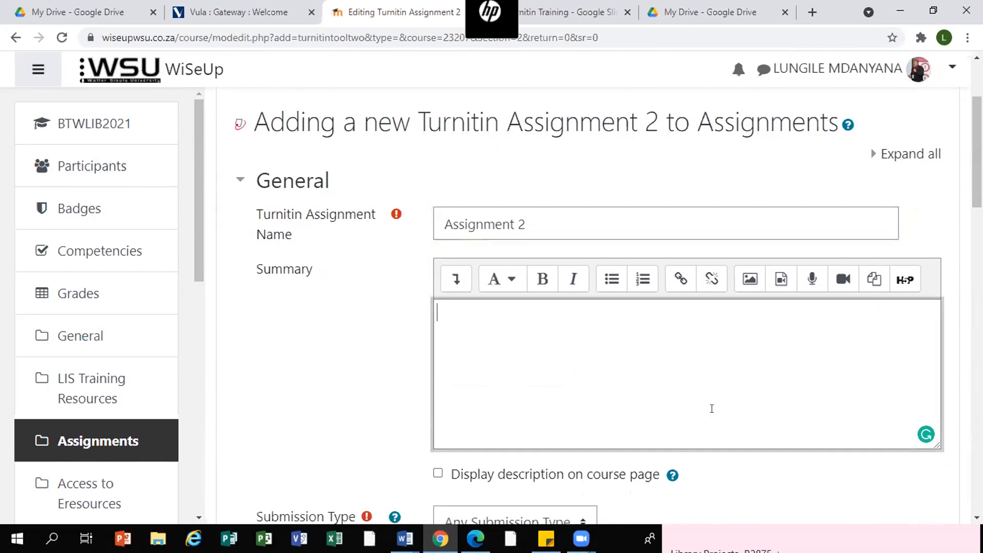
- Examine the summary box and the available submission type options
scroll(697, 229, down, 2)
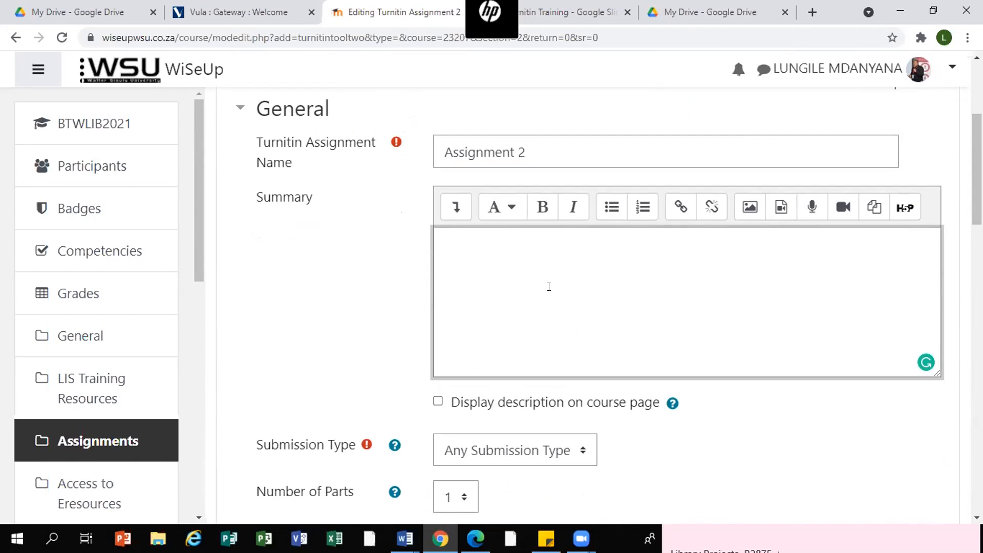
click(550, 286)
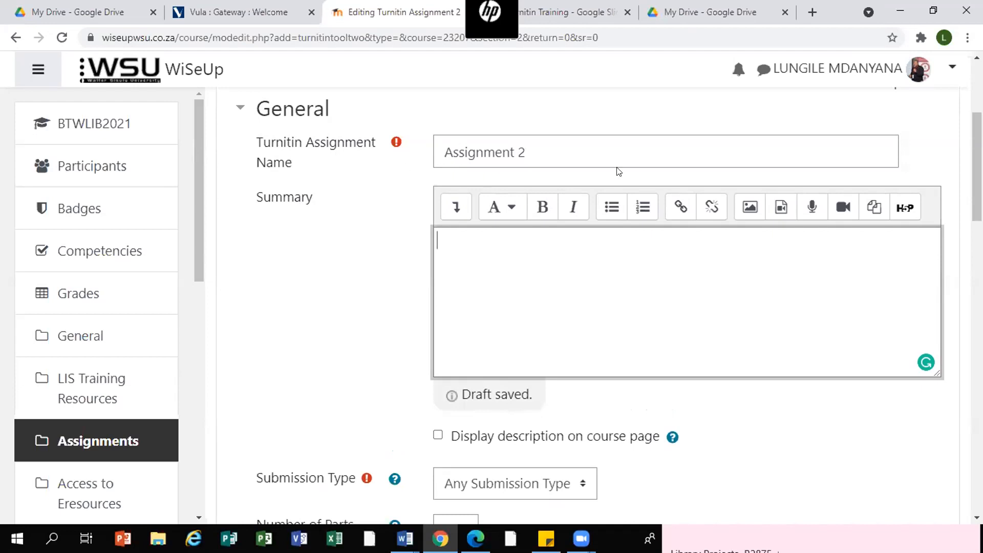
scroll(421, 192, down, 3)
scroll(421, 192, up, 3)
scroll(621, 285, down, 3)
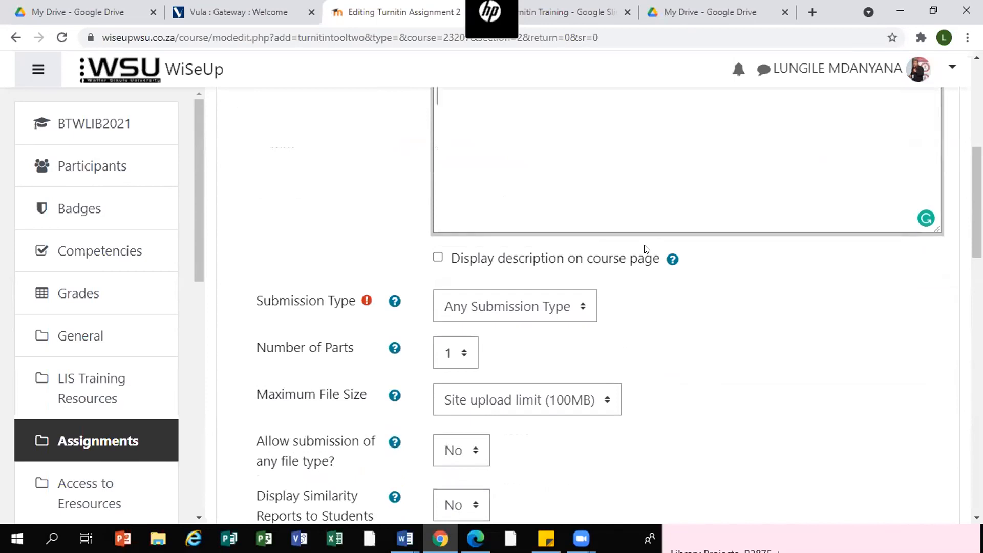
scroll(538, 220, up, 1)
scroll(538, 212, up, 2)
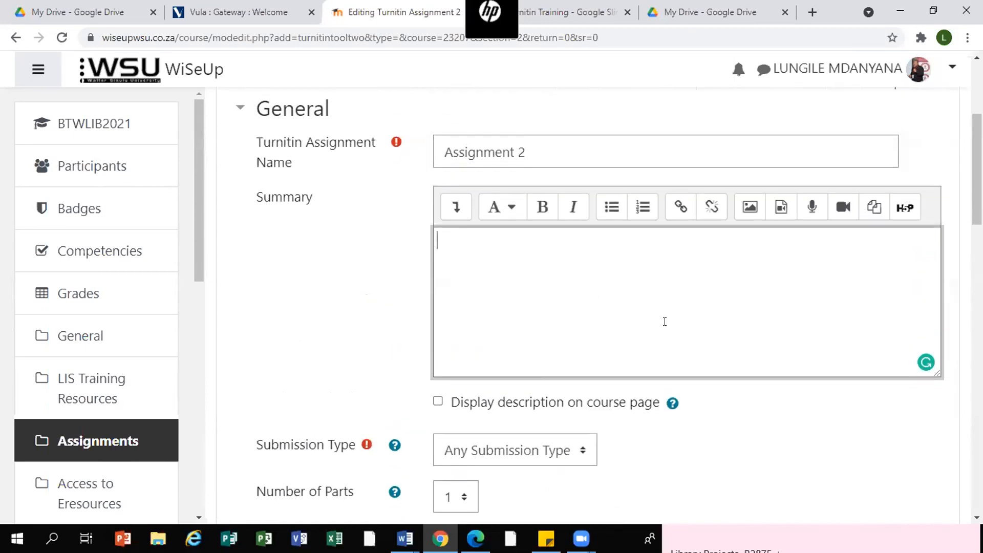
click(542, 275)
scroll(563, 259, down, 3)
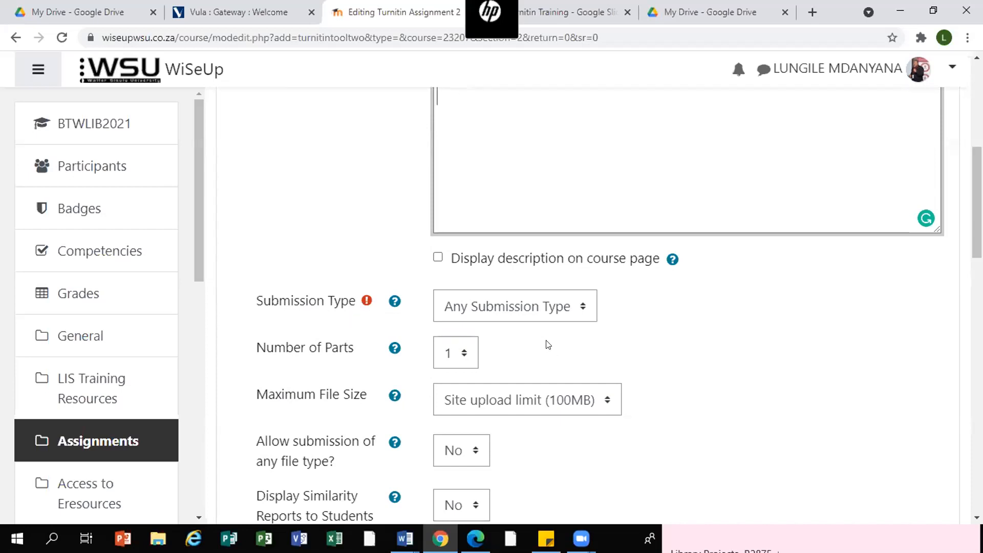
click(582, 309)
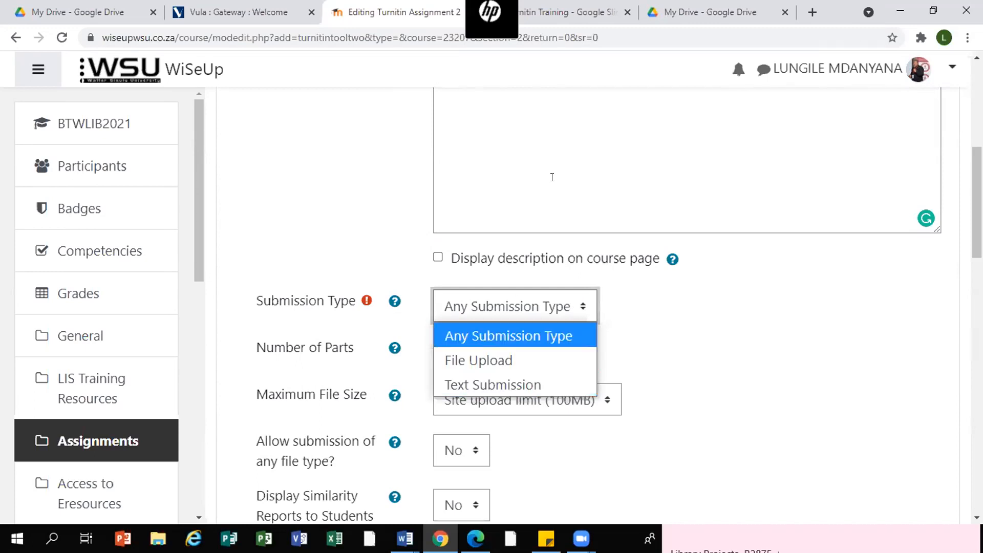
click(589, 151)
- Set the submission type to File Upload
scroll(588, 158, up, 3)
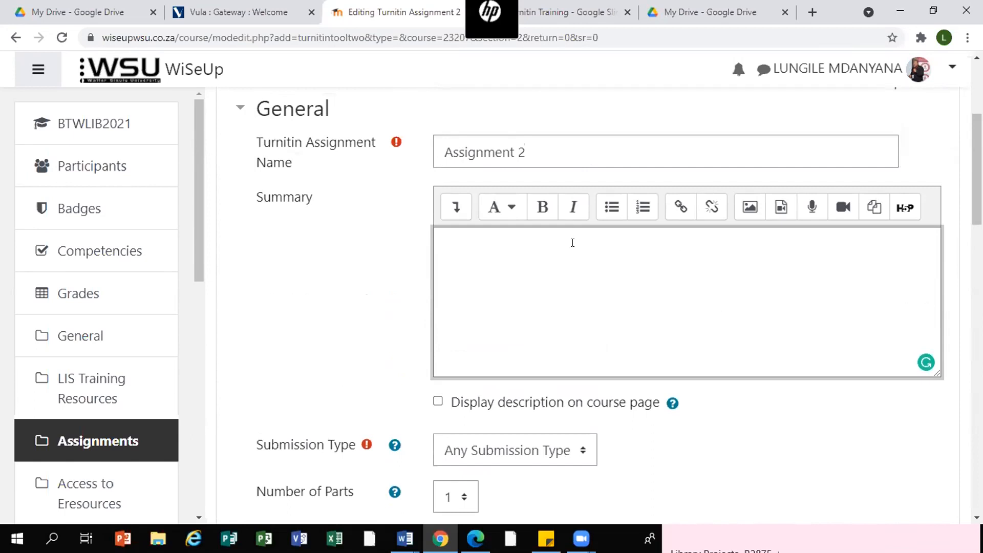
scroll(581, 276, down, 6)
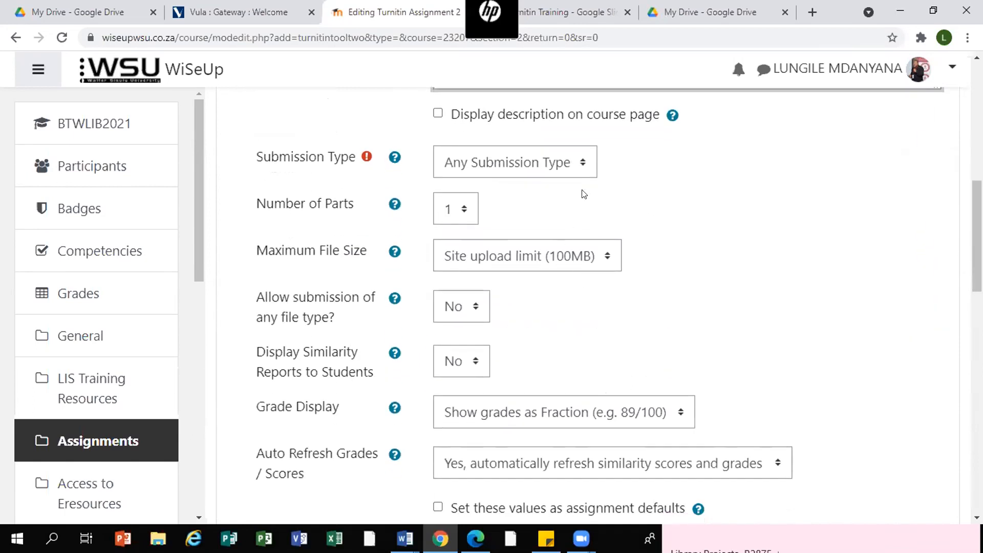
click(583, 163)
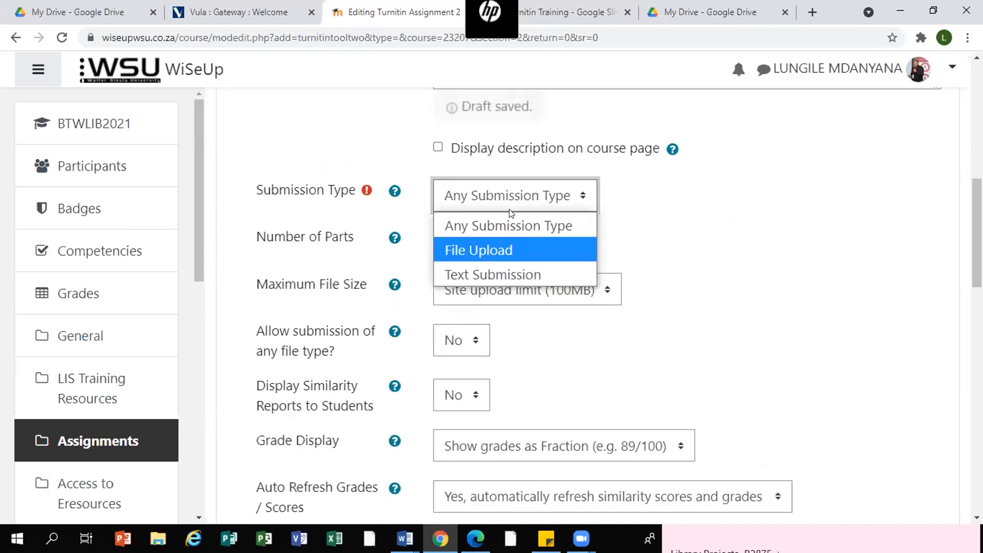
click(489, 248)
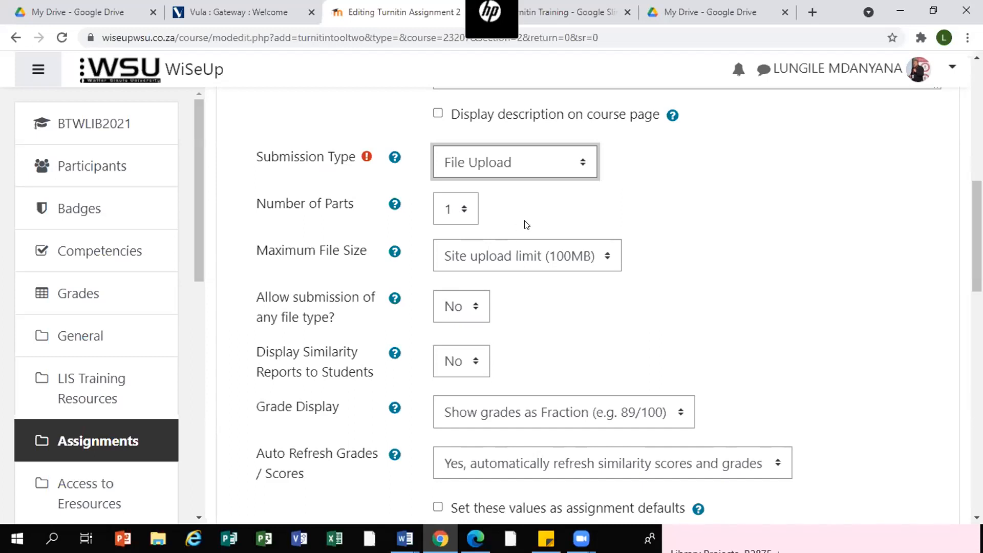
- Review the maximum file size options and the remaining general settings
scroll(526, 224, down, 1)
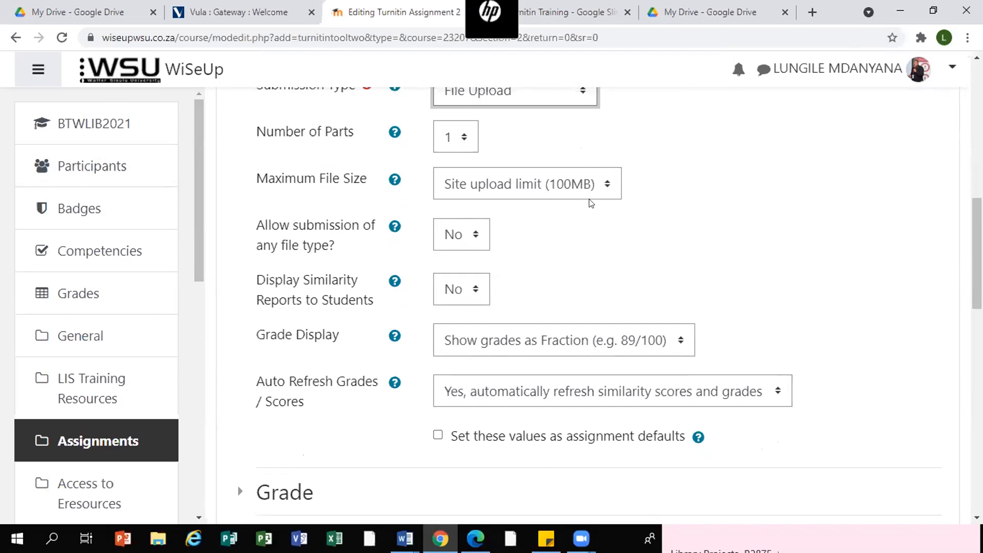
click(611, 183)
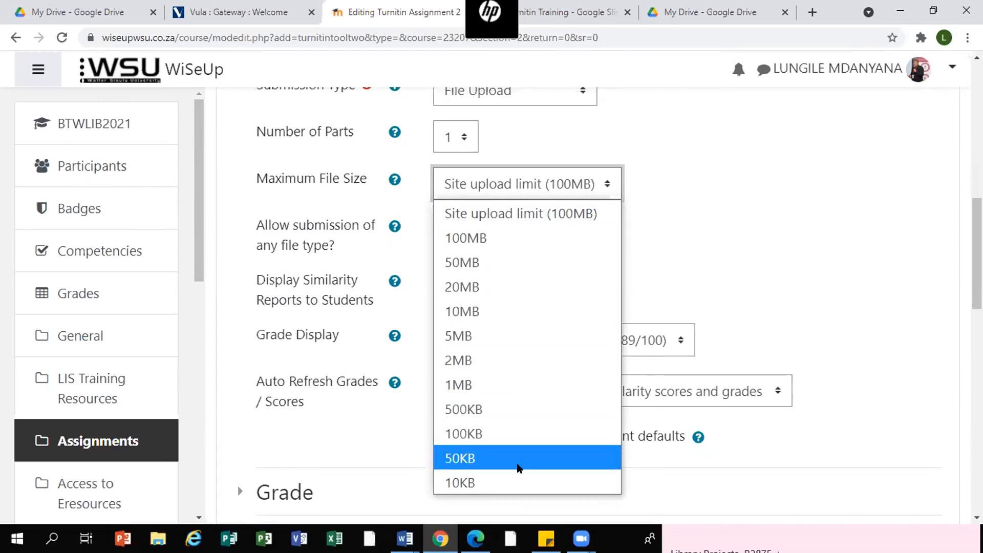
click(718, 183)
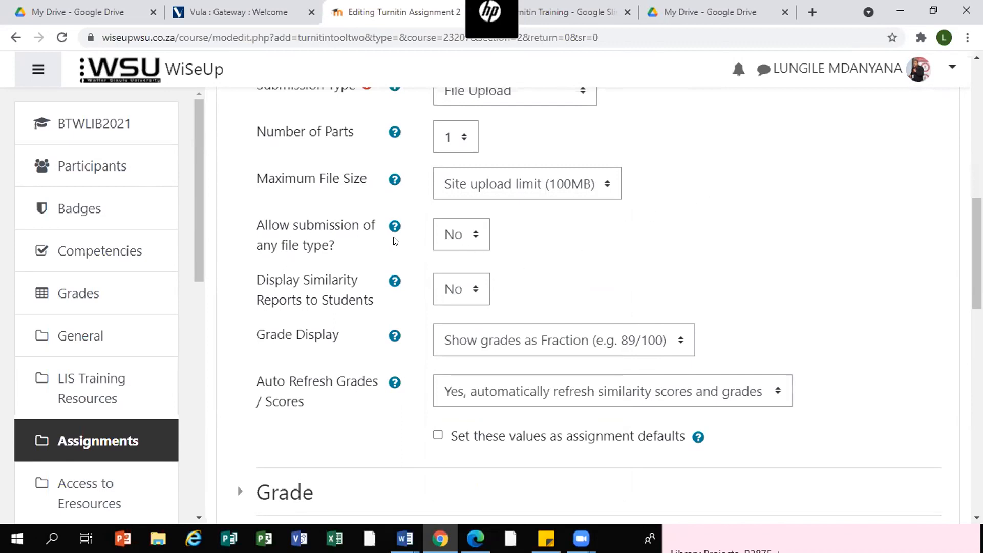
scroll(358, 193, down, 3)
scroll(354, 187, up, 2)
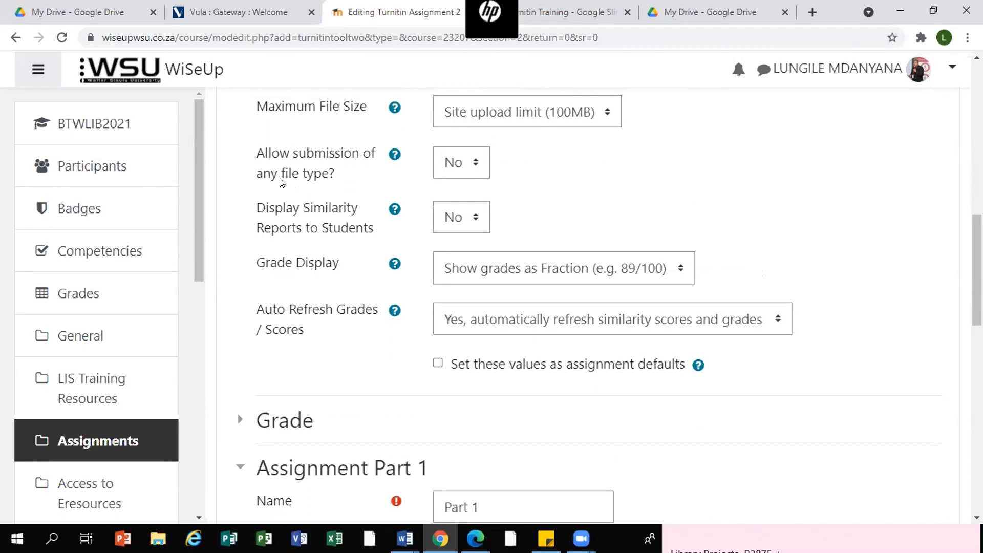
- Review the option and help text for allowing submission of any file type
click(475, 161)
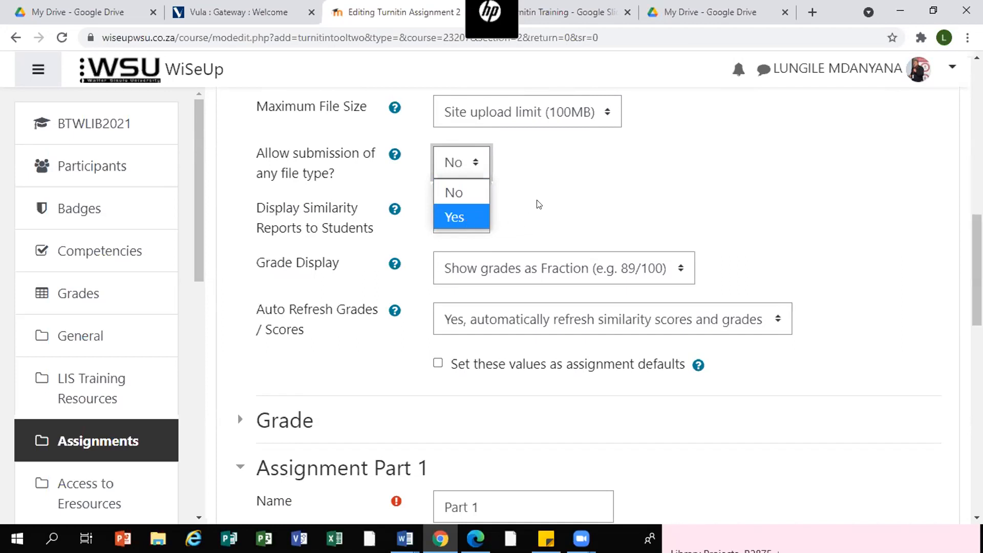
click(395, 154)
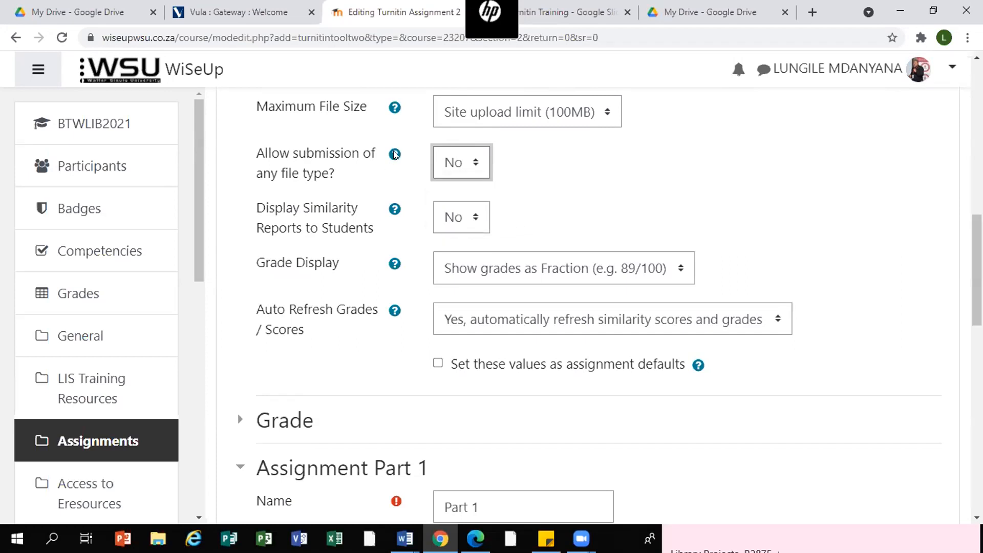
click(395, 154)
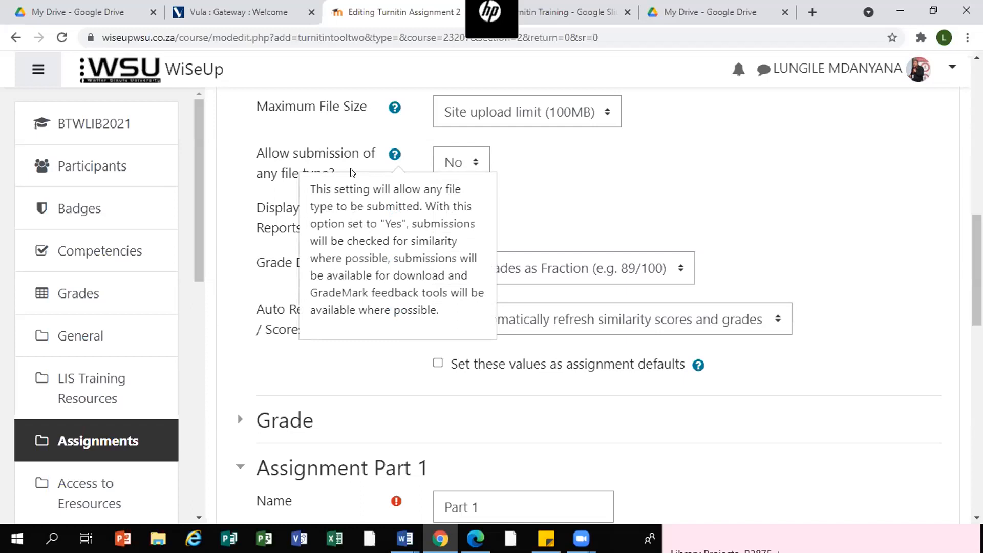
click(603, 219)
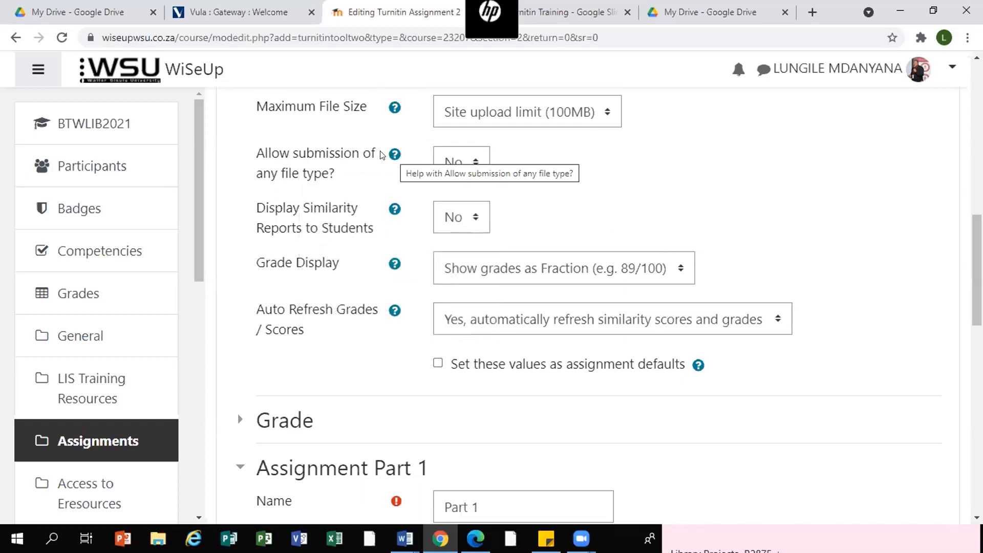
click(394, 153)
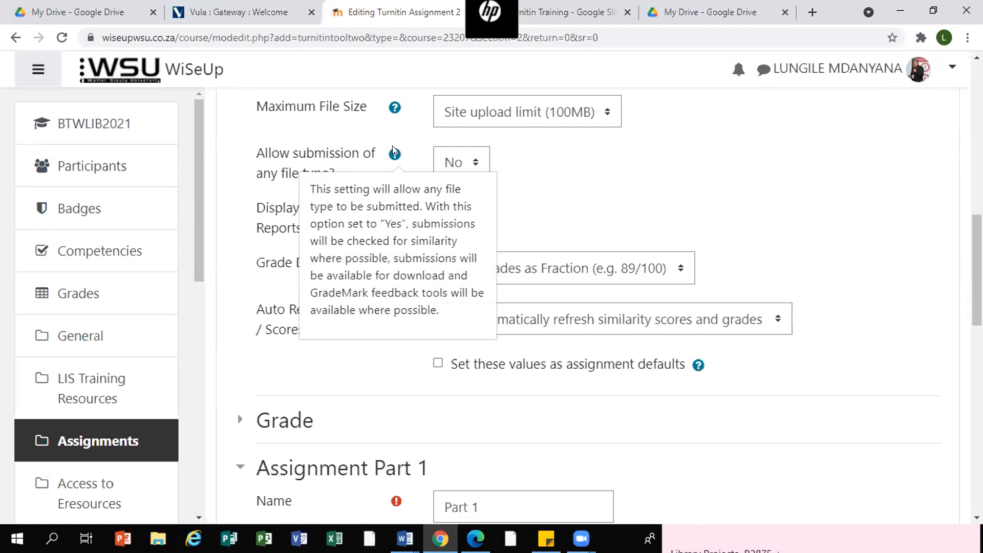
click(581, 196)
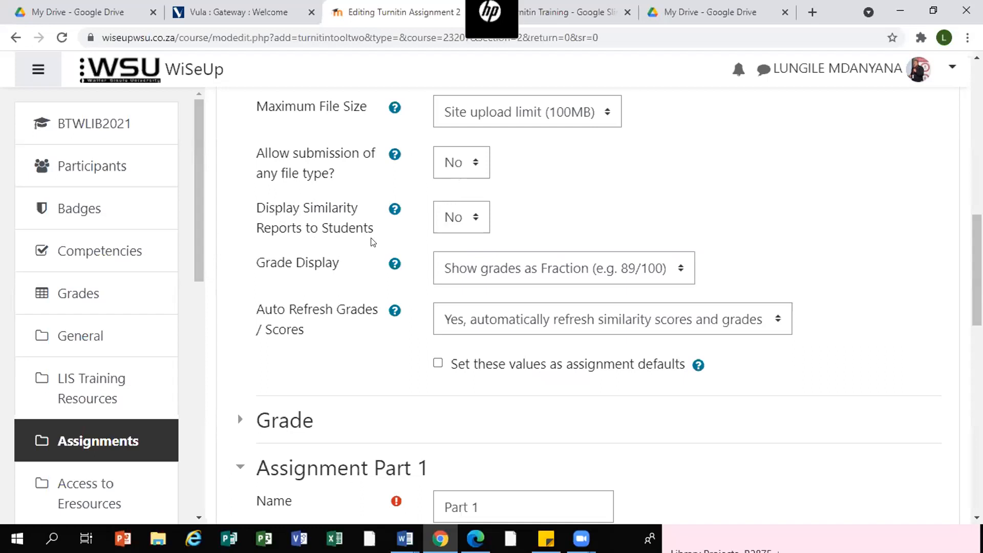
- Set Display Similarity Reports to Students to Yes and grade display to Show grades as Fraction
click(462, 217)
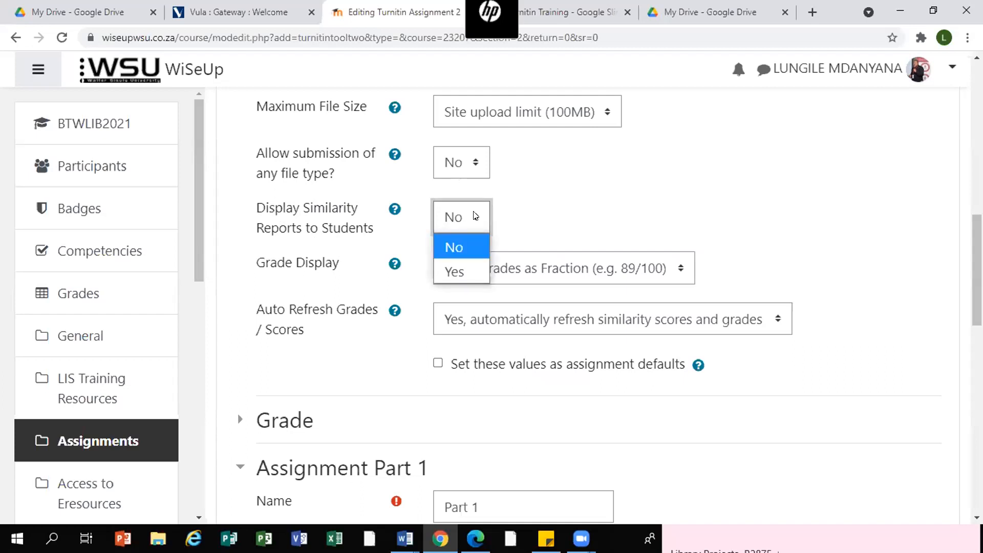
click(461, 272)
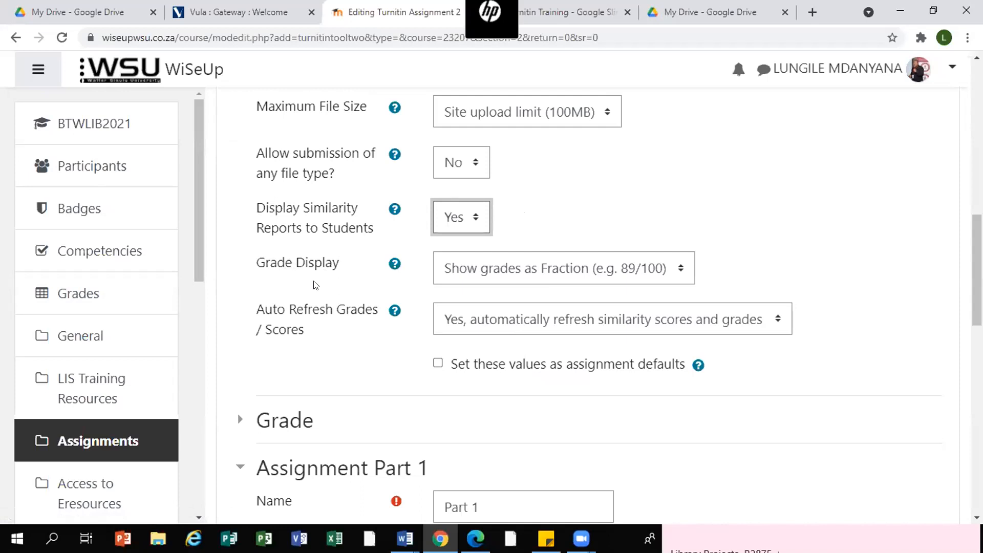
click(683, 273)
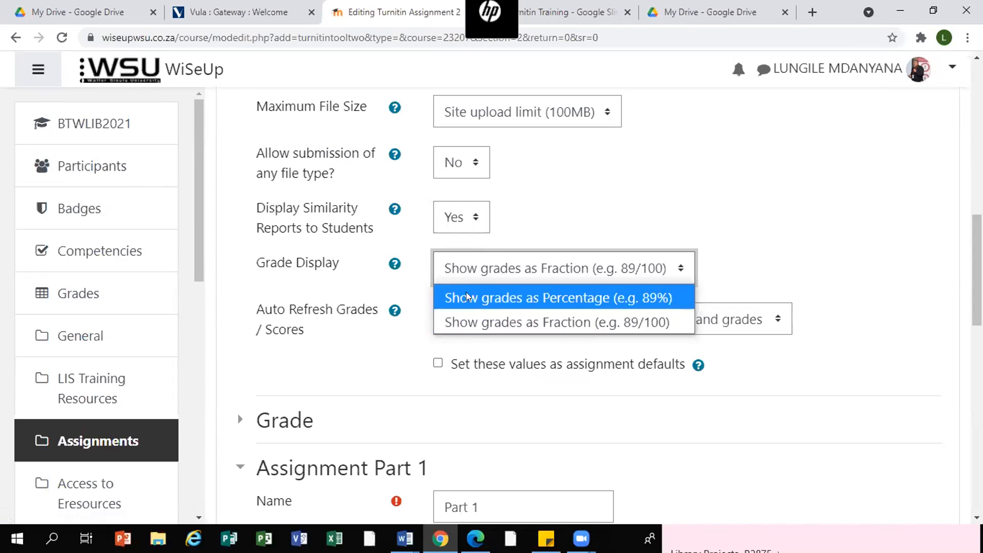
click(549, 321)
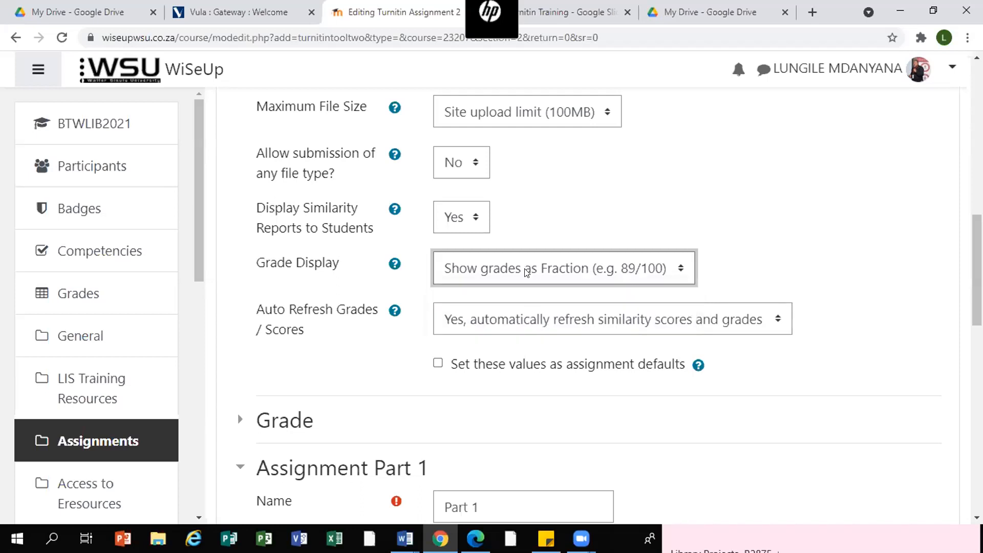
- Choose to automatically refresh similarity scores and grades
scroll(946, 292, down, 2)
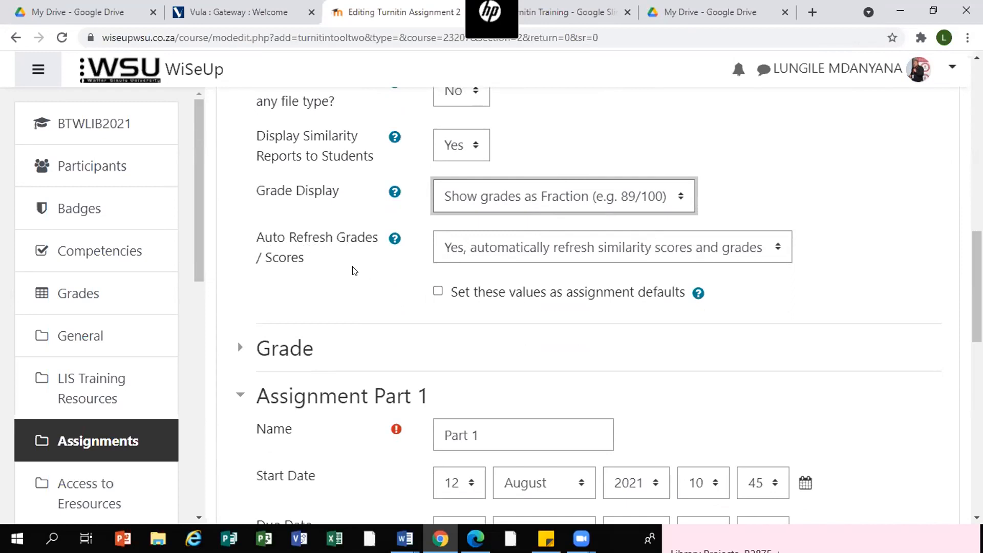
click(781, 248)
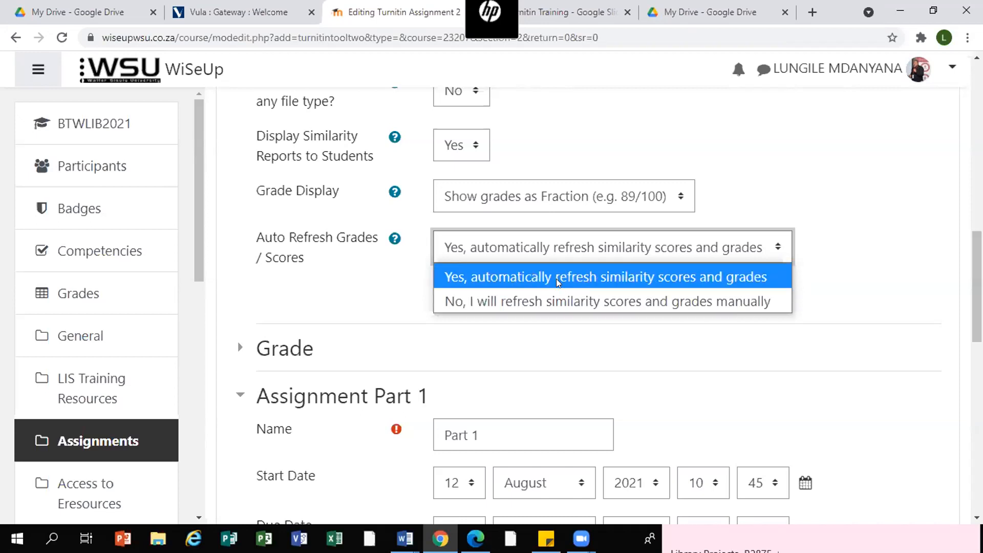
click(631, 280)
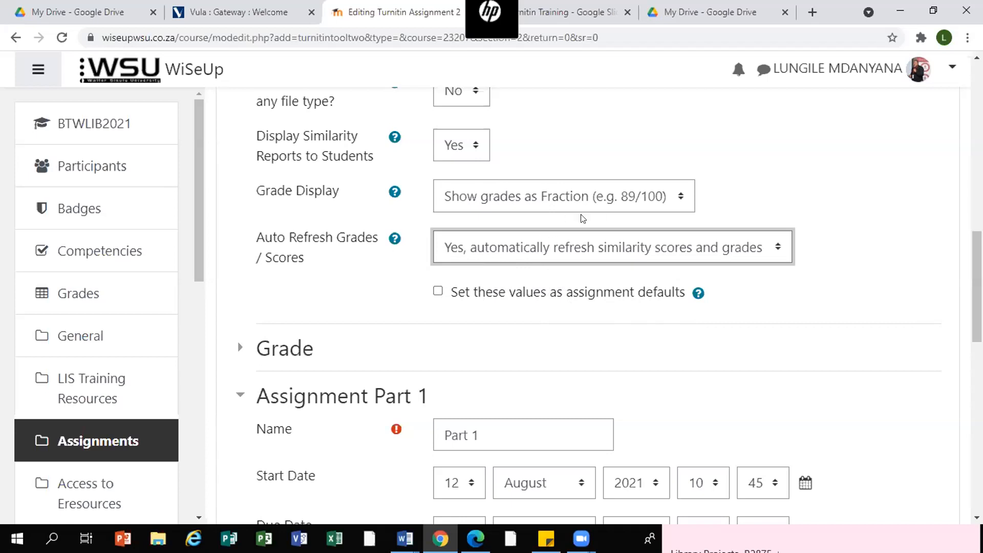
- Set the Part 1 post date to 25 August 2021
scroll(945, 329, down, 1)
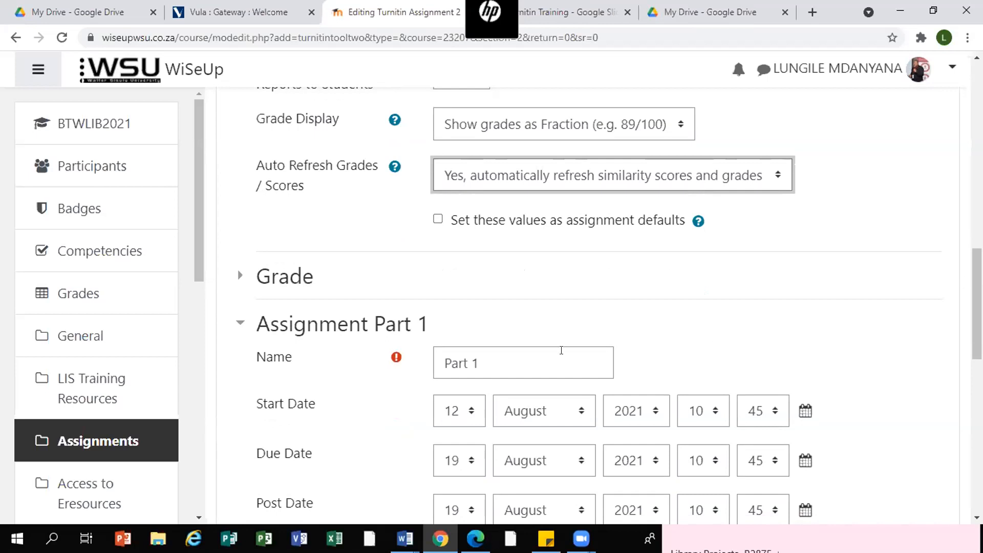
scroll(557, 310, down, 1)
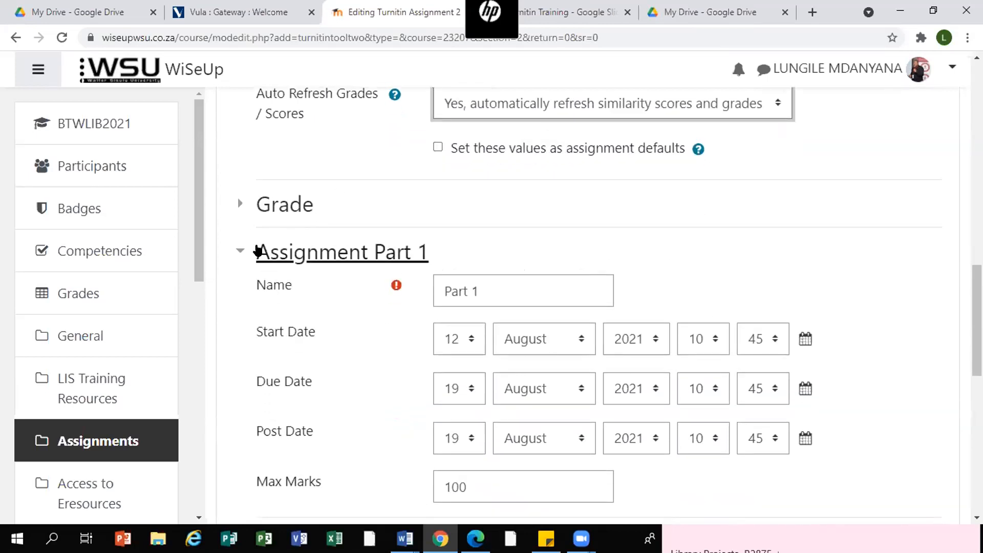
scroll(257, 248, down, 1)
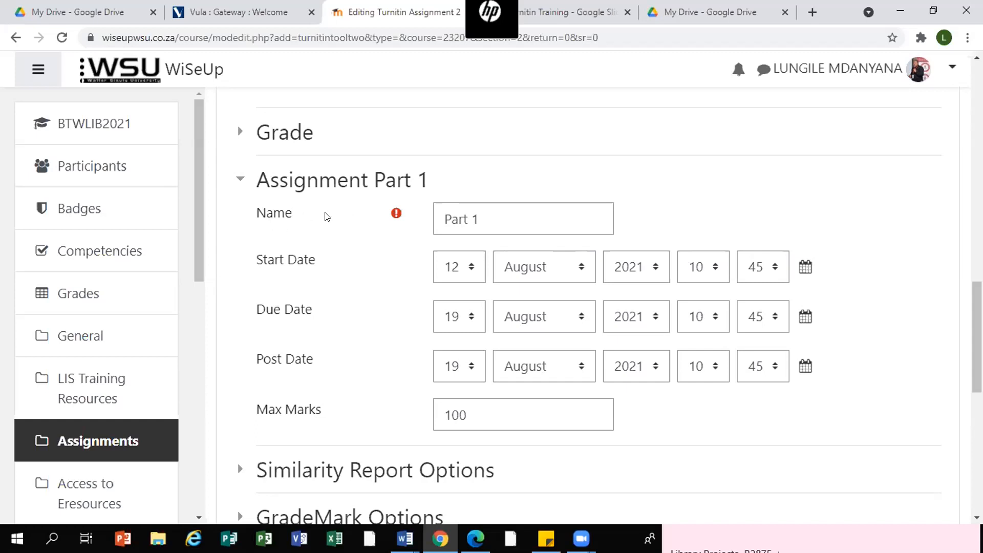
click(491, 214)
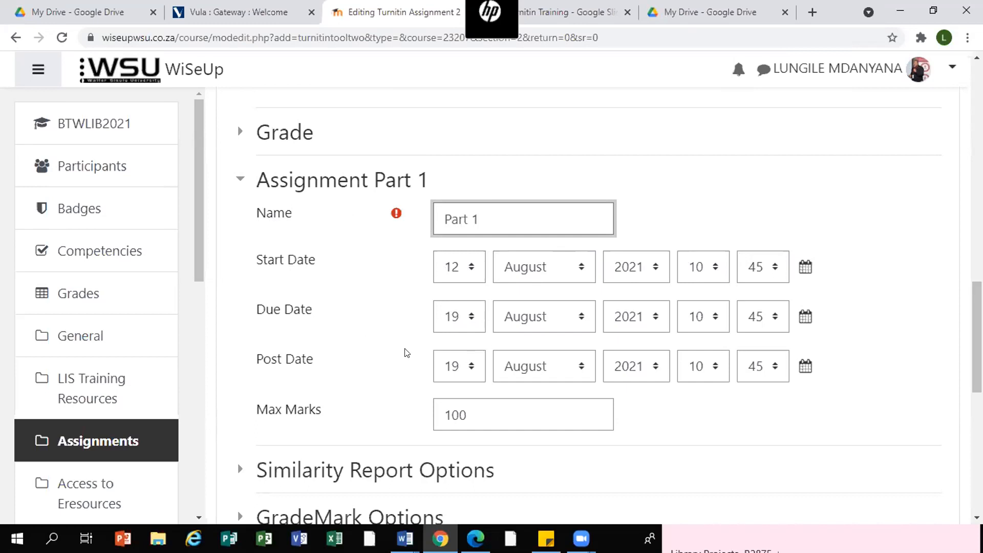
scroll(884, 342, down, 1)
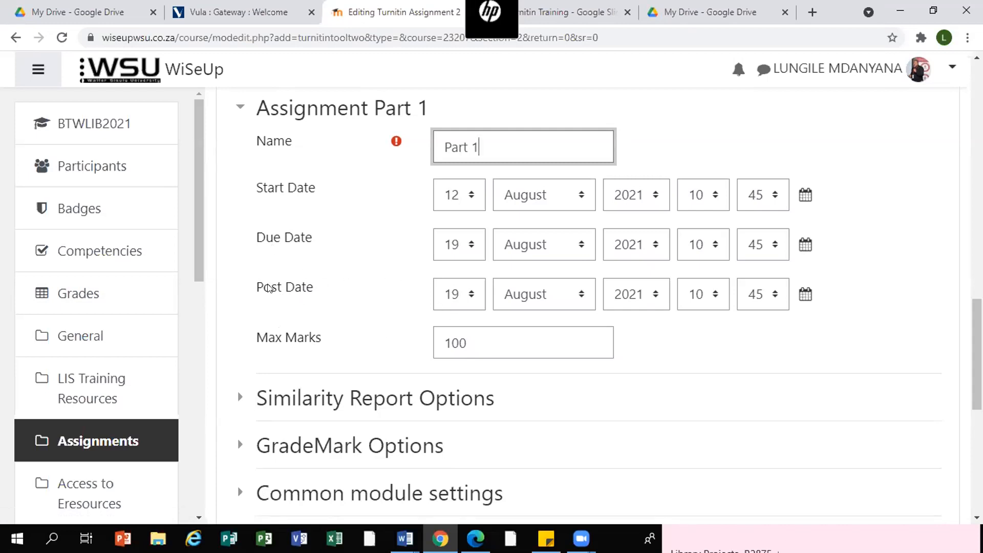
click(469, 294)
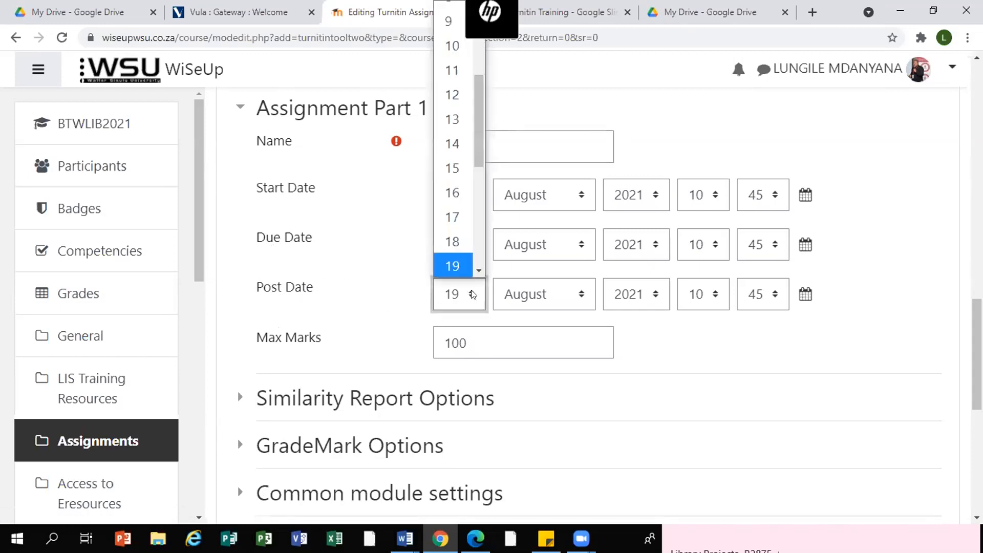
scroll(439, 266, down, 1)
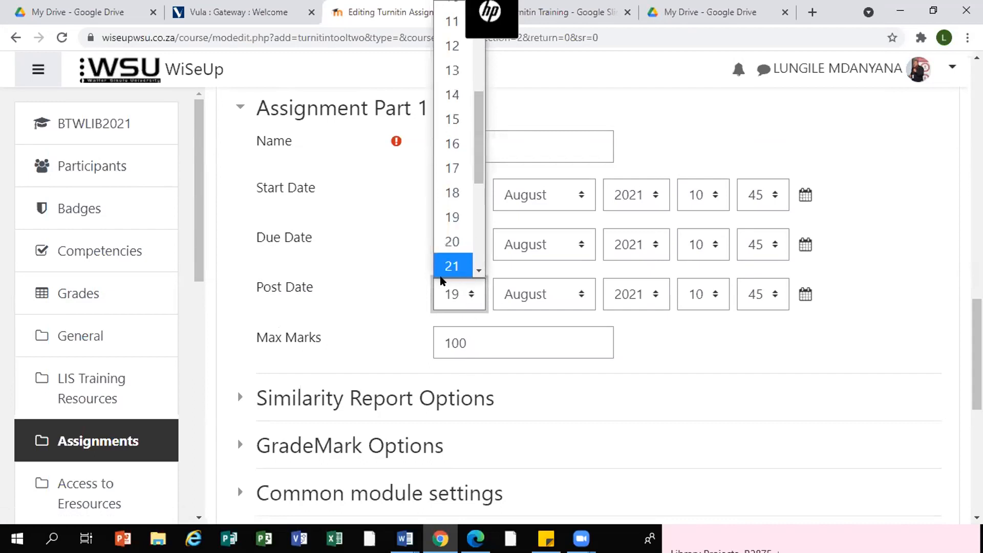
drag(480, 137, 480, 194)
click(457, 200)
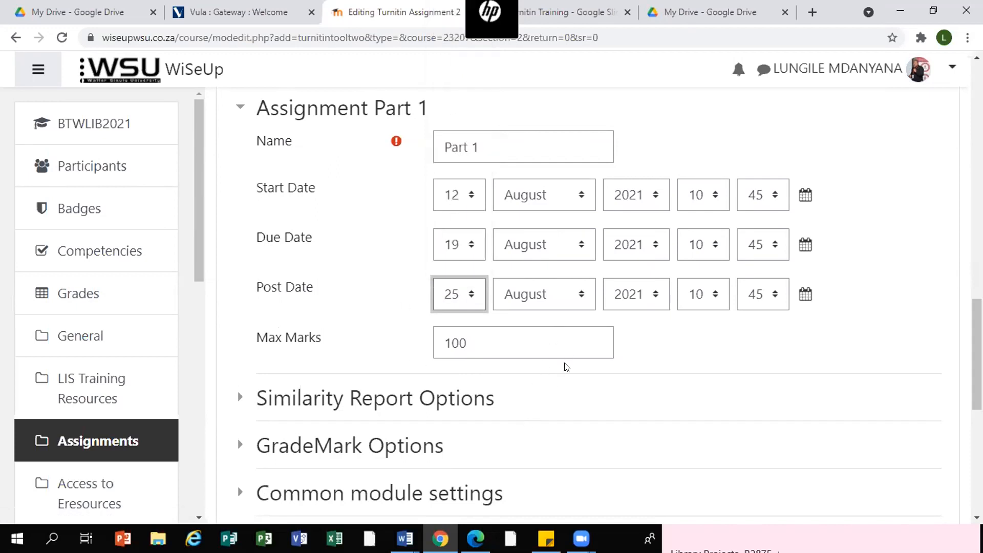
- Set the Part 1 Max Marks to 50
click(463, 342)
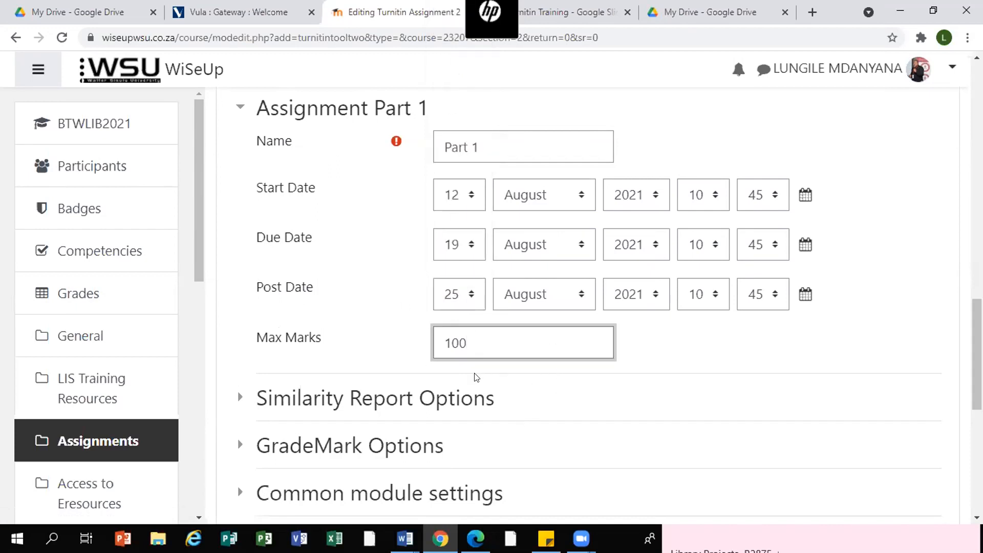
key(BackSpace)
key(BackSpace)
key(BackSpace)
text(50)
scroll(728, 344, down, 3)
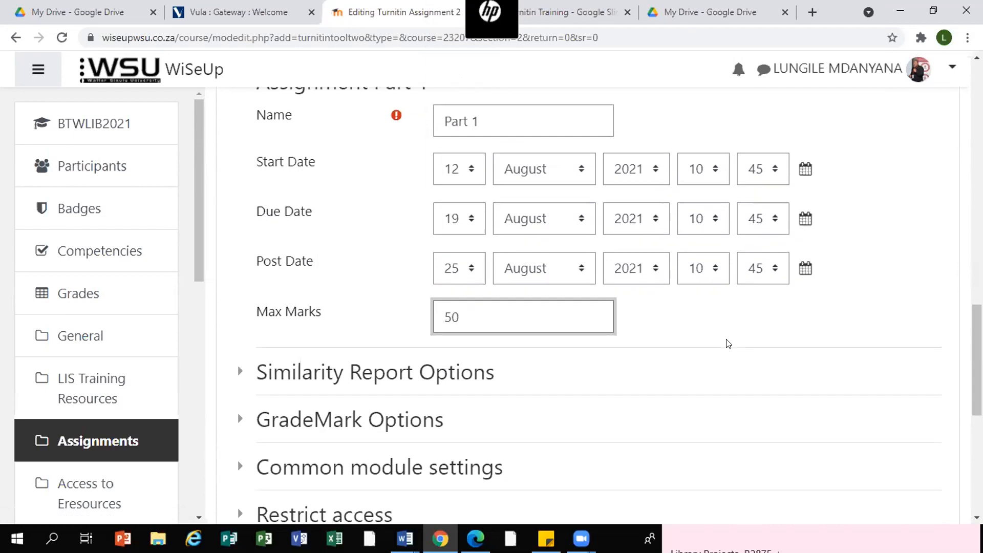
- Expand the Similarity Report Options and review the late submission and report generation speed settings
scroll(276, 387, up, 1)
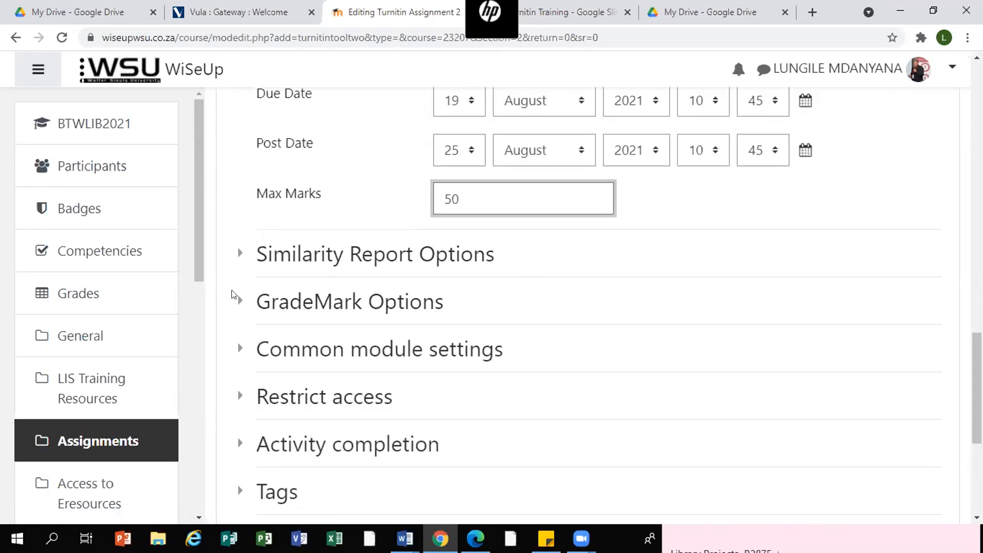
click(236, 256)
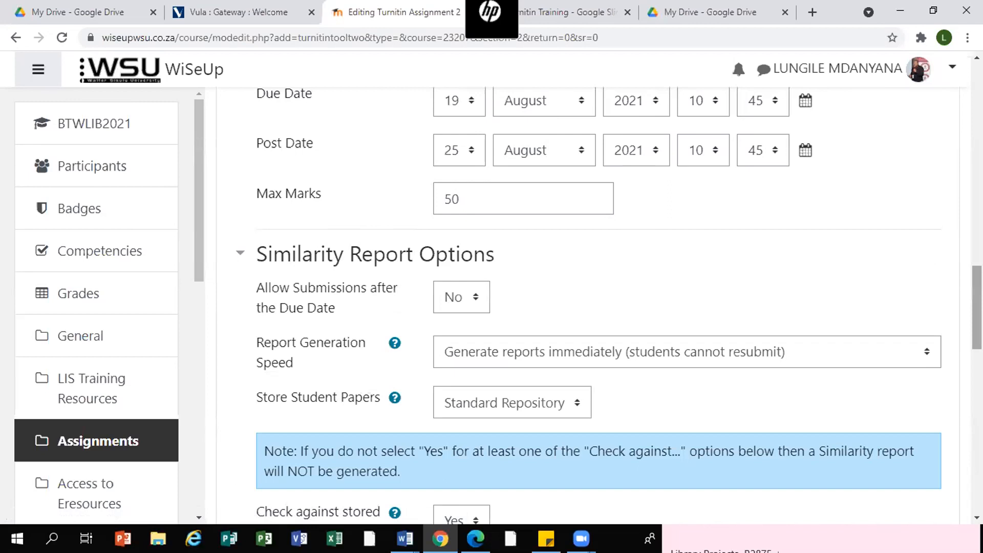
scroll(451, 240, down, 1)
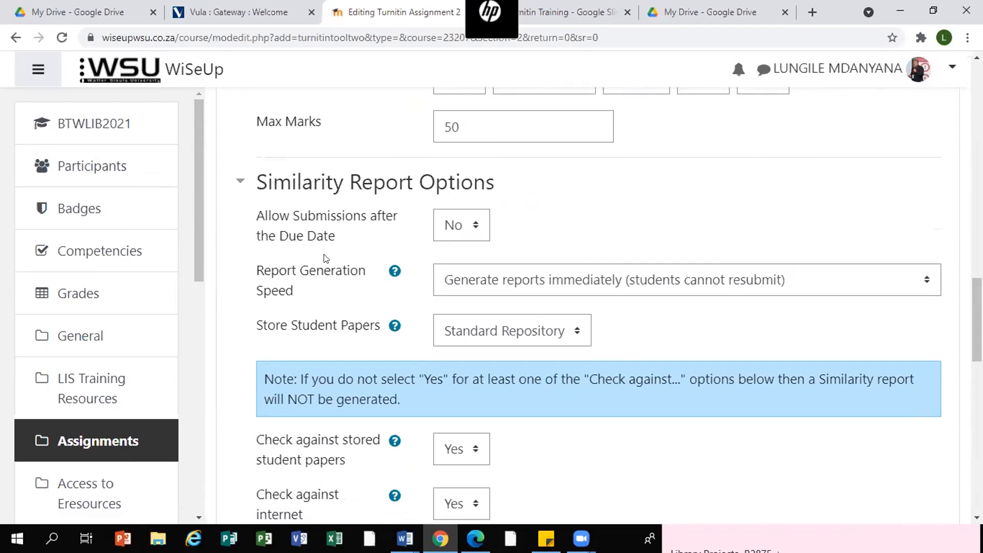
click(476, 226)
click(452, 280)
click(469, 226)
click(454, 255)
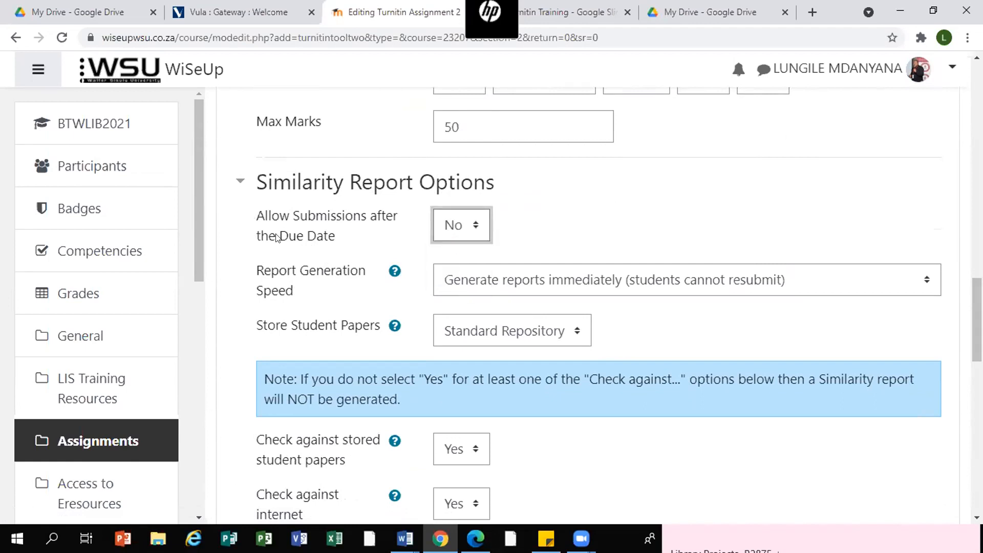
scroll(427, 328, down, 1)
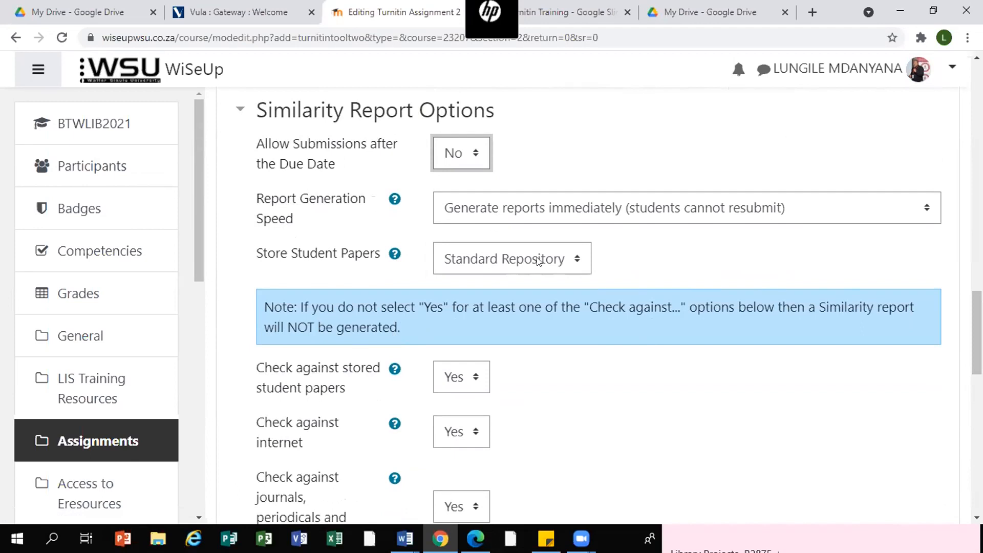
click(395, 199)
scroll(830, 213, up, 2)
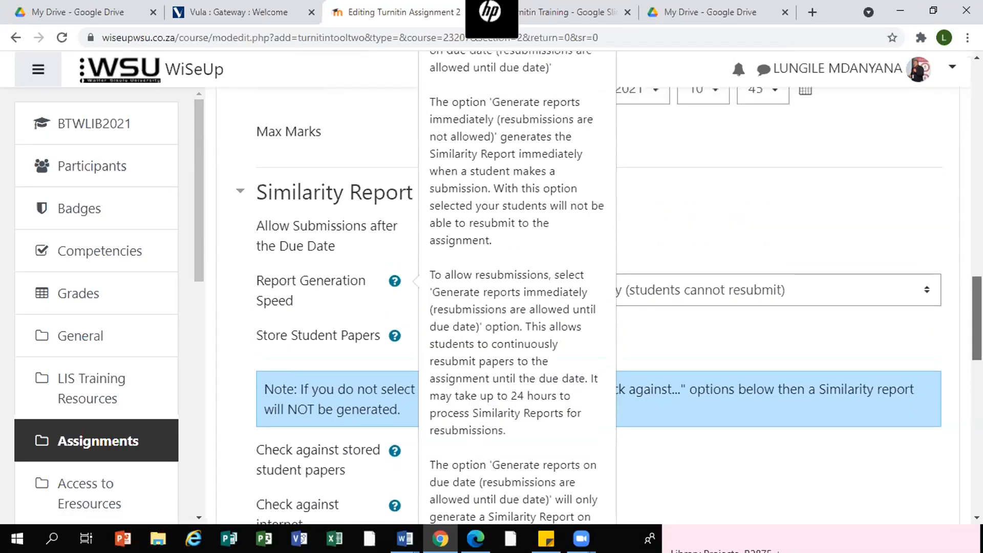
click(395, 293)
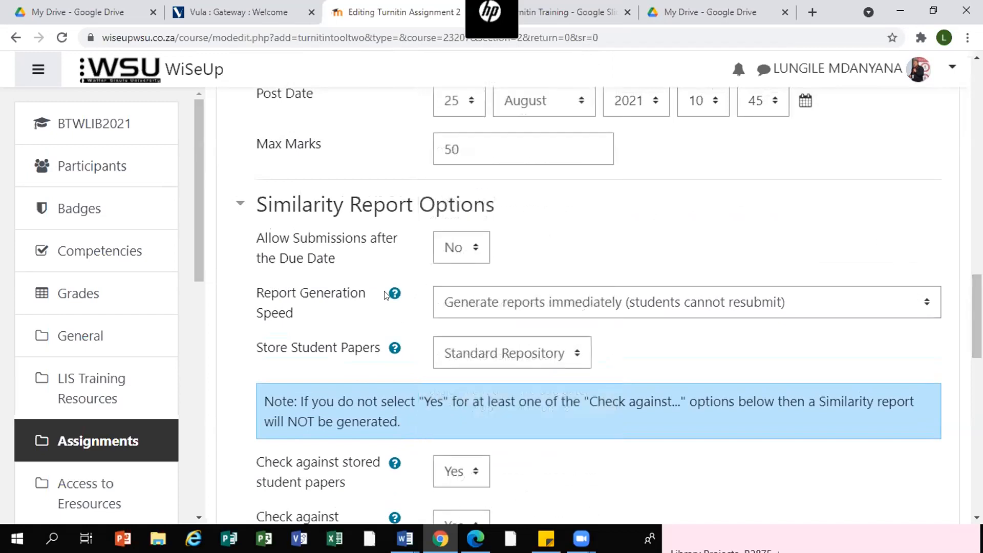
- Set report generation to immediate with resubmissions until the due date, and store student papers in the Standard Repository
click(926, 303)
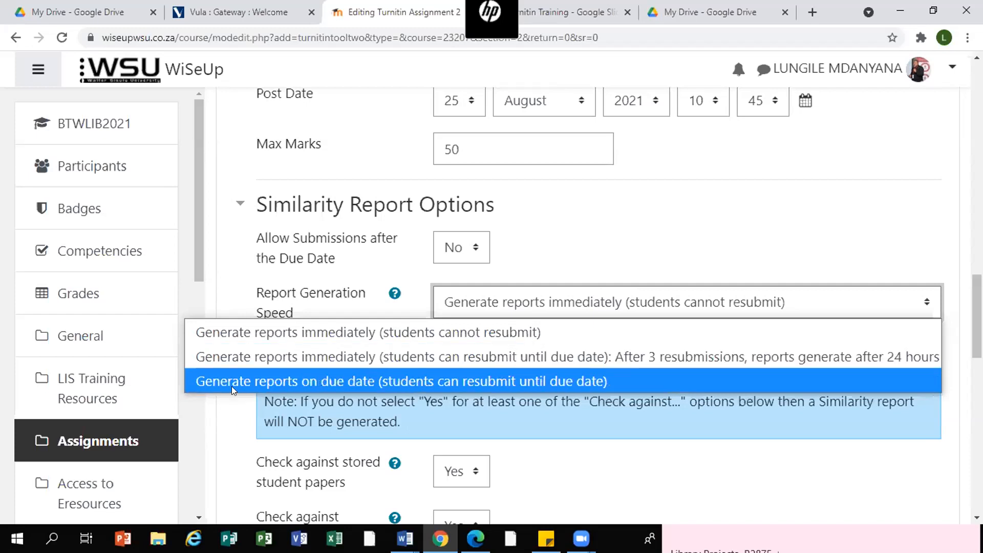
click(339, 356)
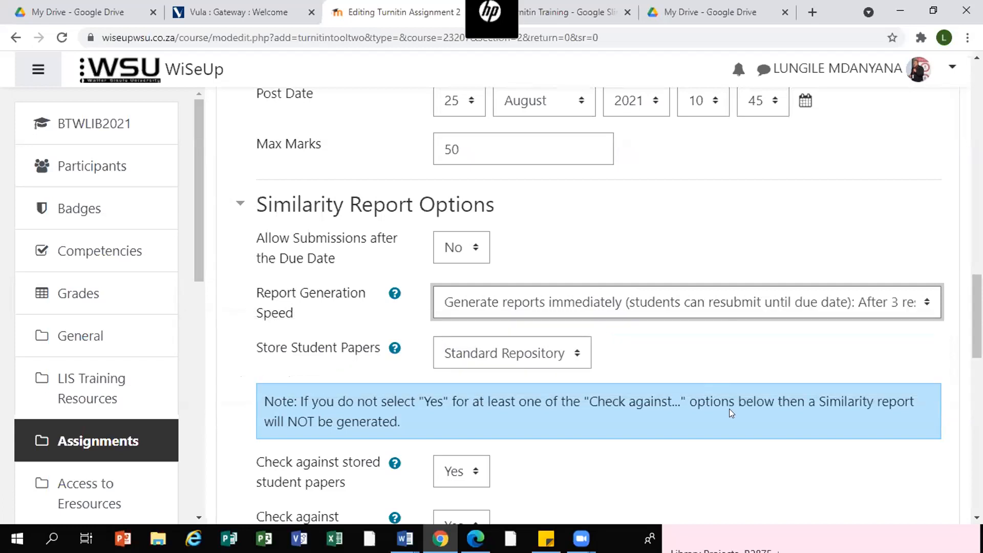
scroll(385, 342, down, 1)
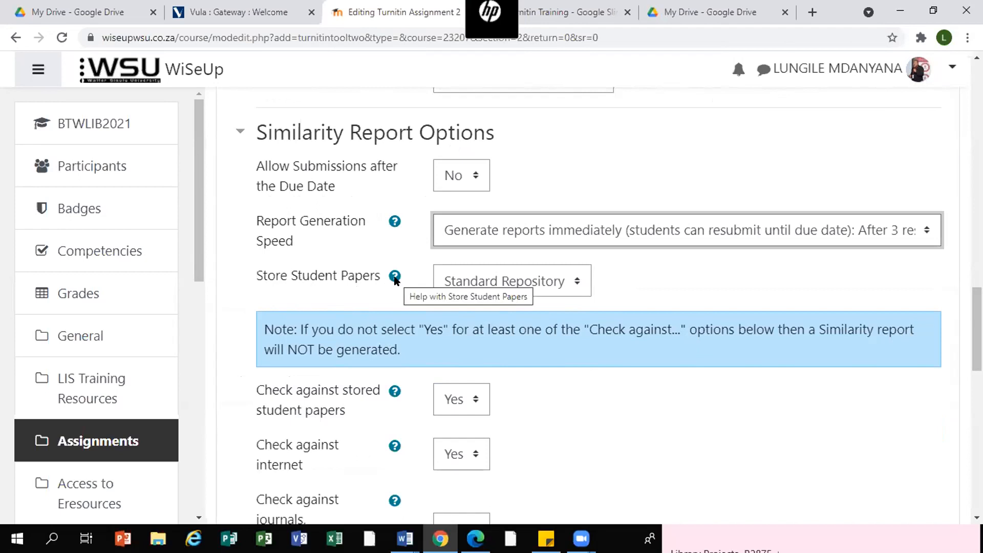
click(578, 281)
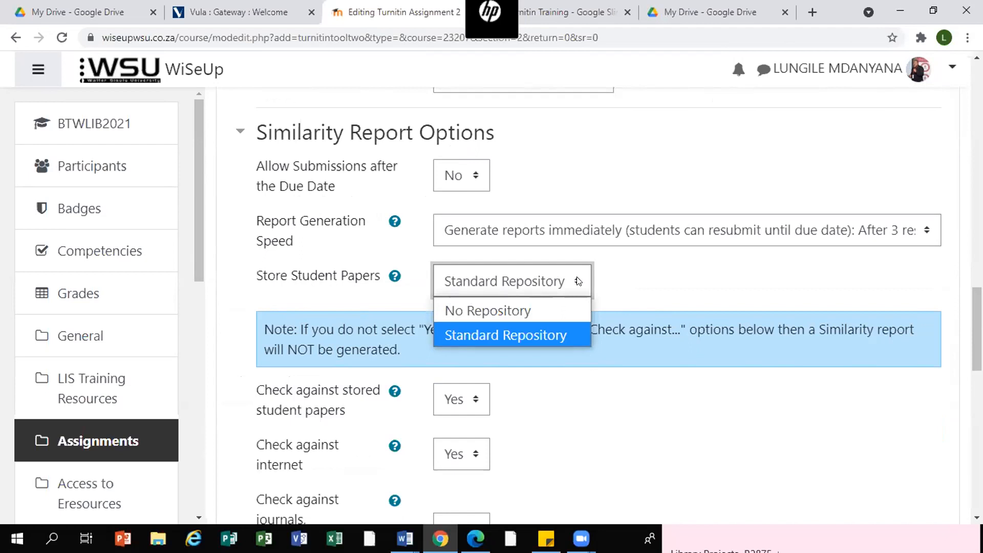
click(527, 330)
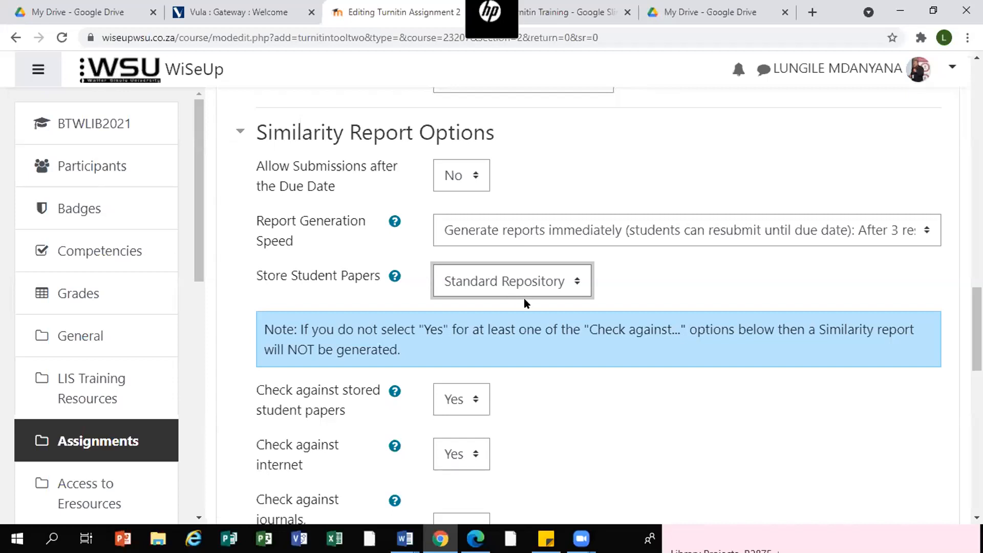
- Examine the Store Student Papers repository choices and the Check against settings beneath them
click(574, 281)
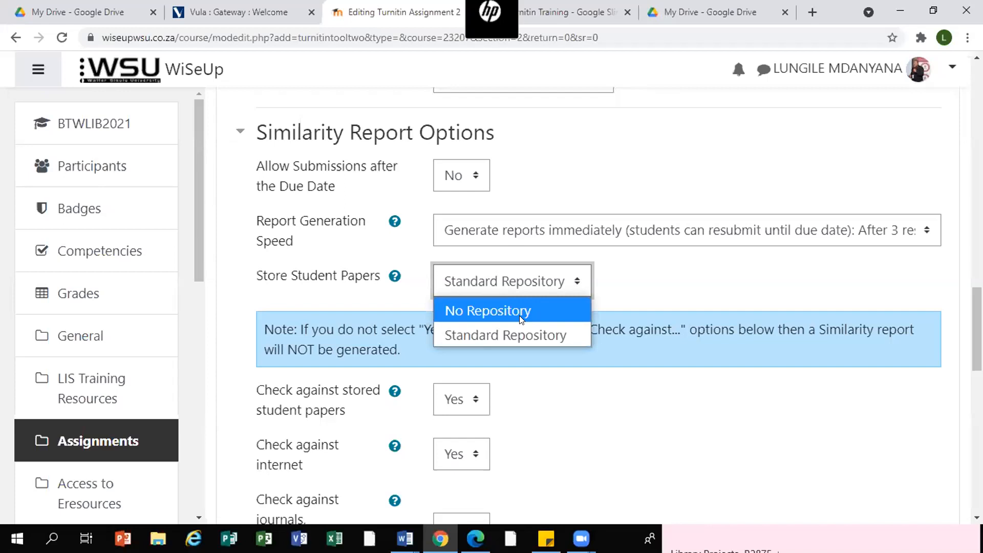
click(531, 338)
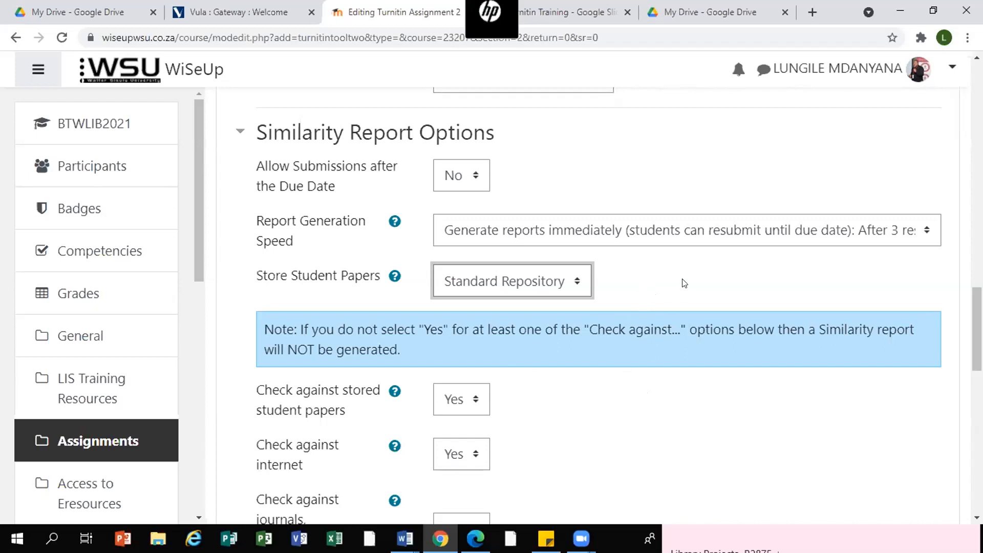
scroll(685, 292, down, 2)
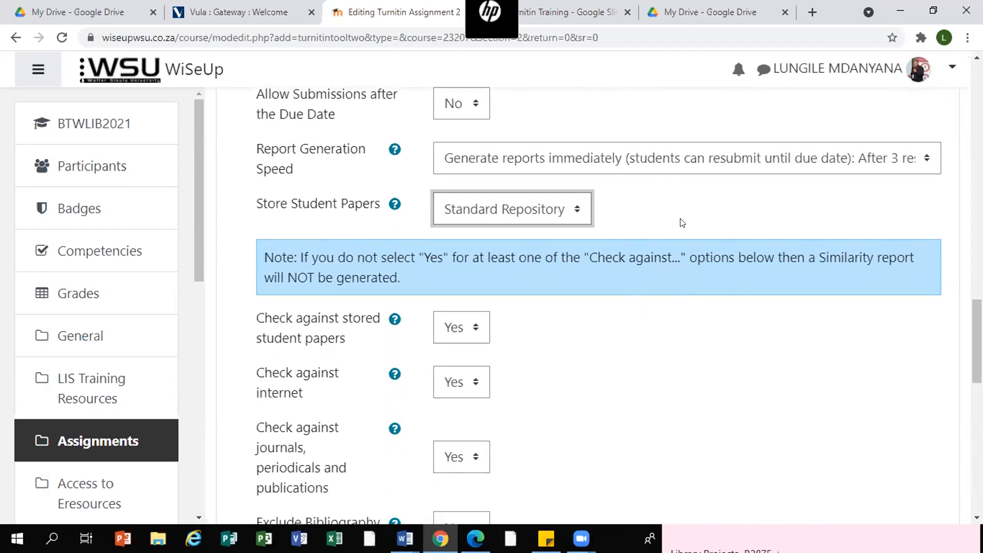
scroll(682, 223, up, 2)
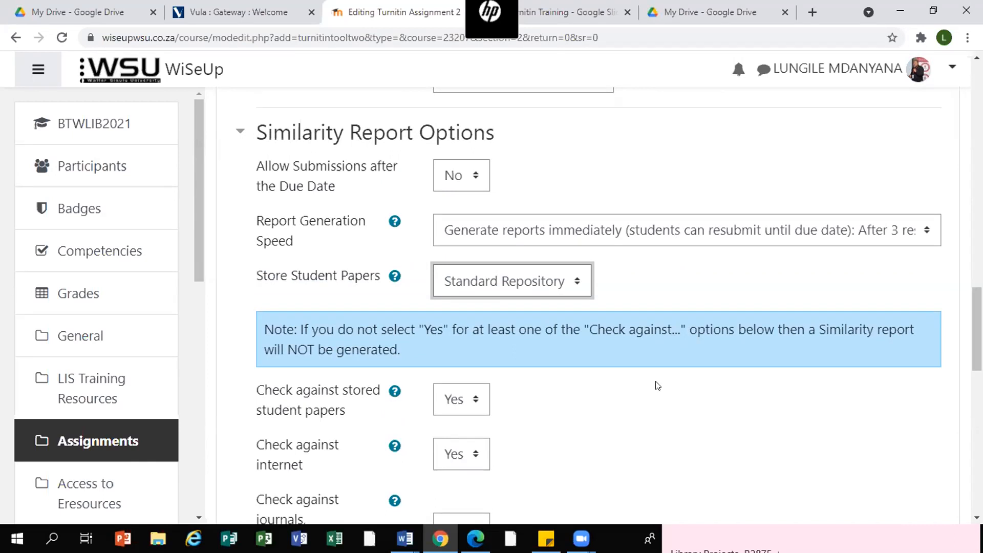
scroll(657, 385, down, 1)
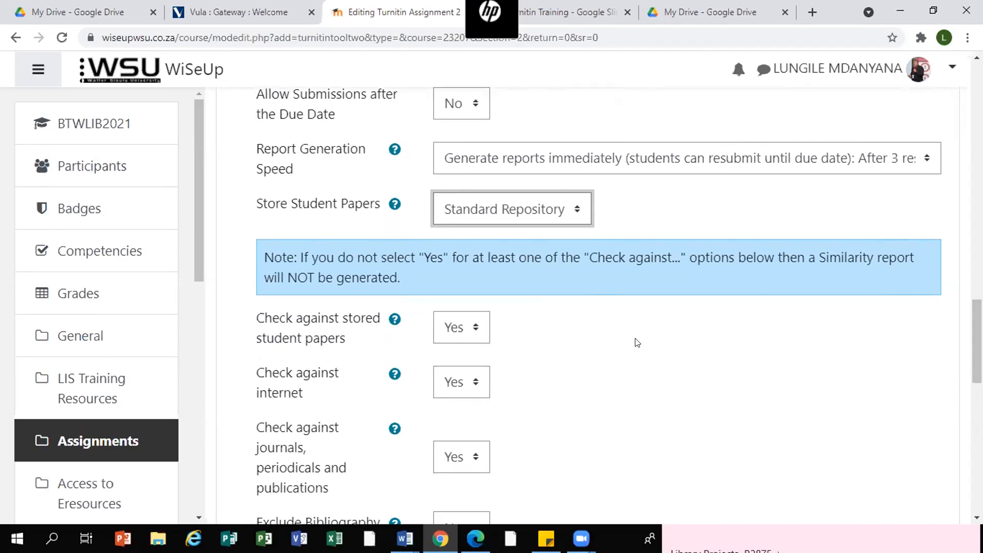
scroll(637, 343, down, 1)
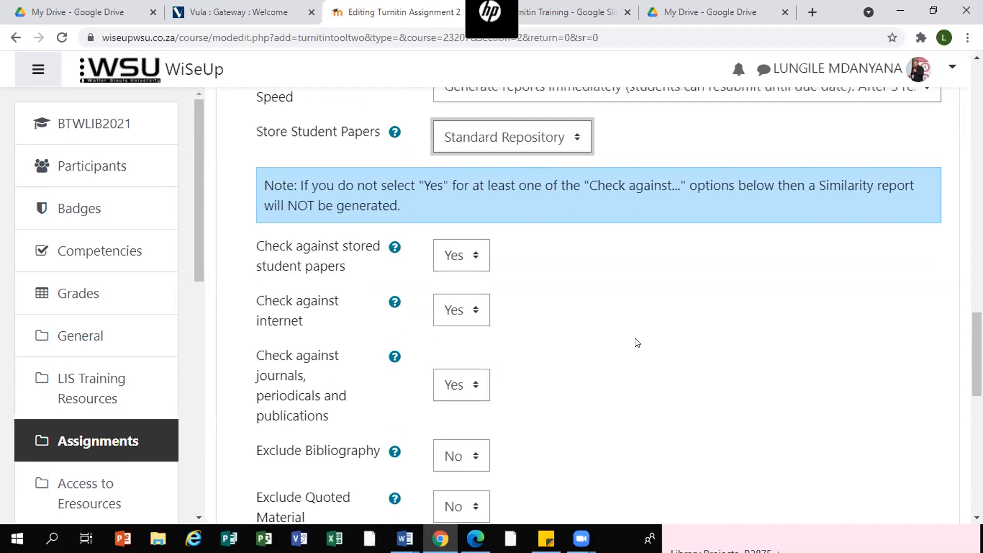
scroll(639, 321, up, 1)
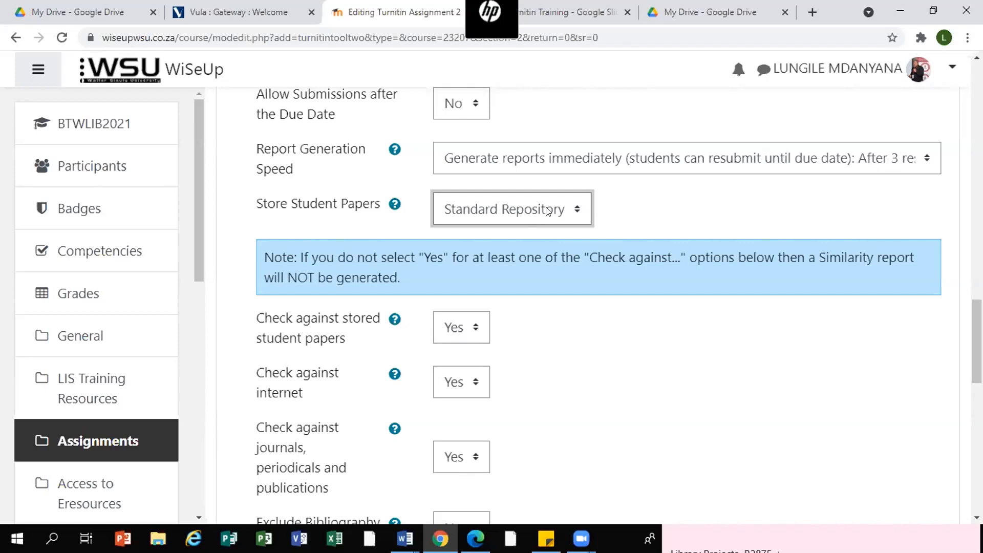
click(578, 213)
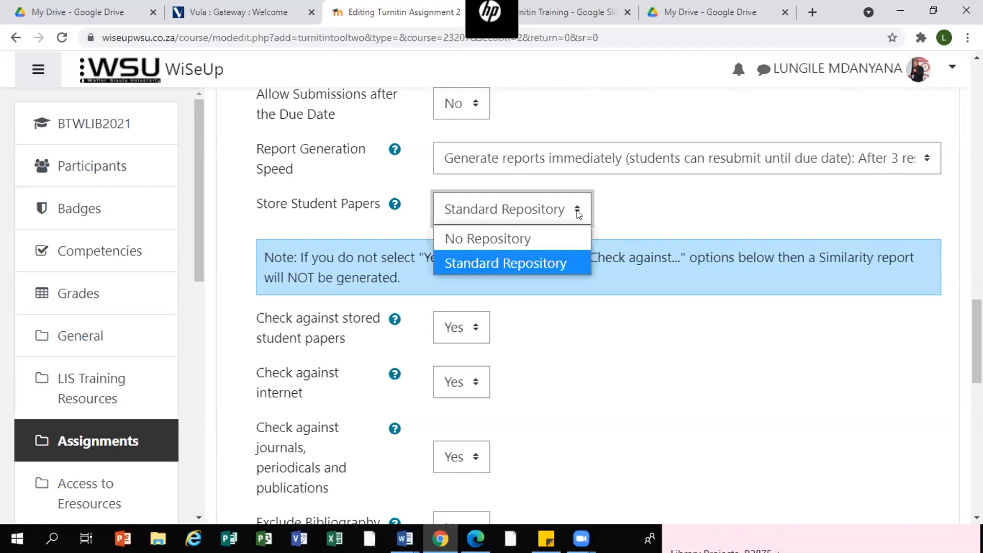
click(519, 267)
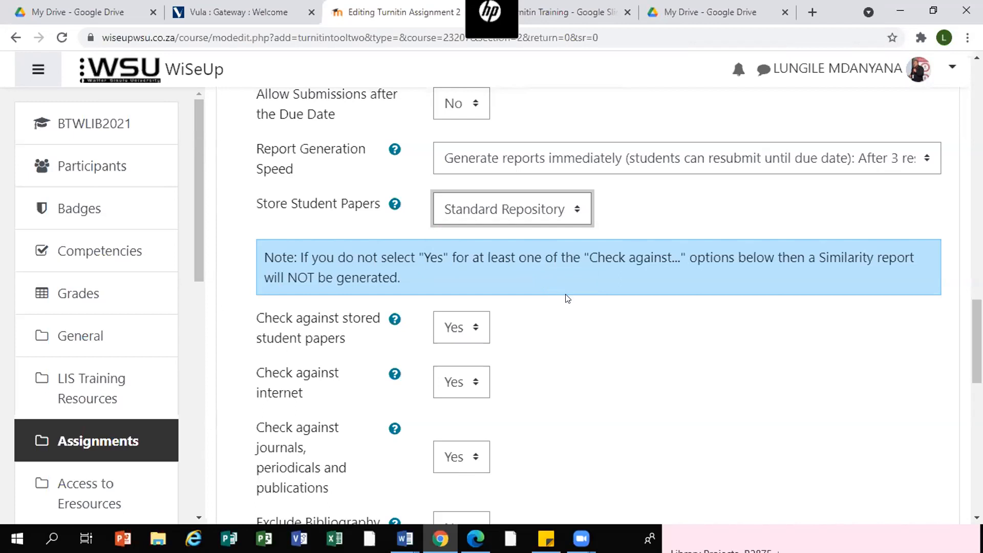
click(578, 207)
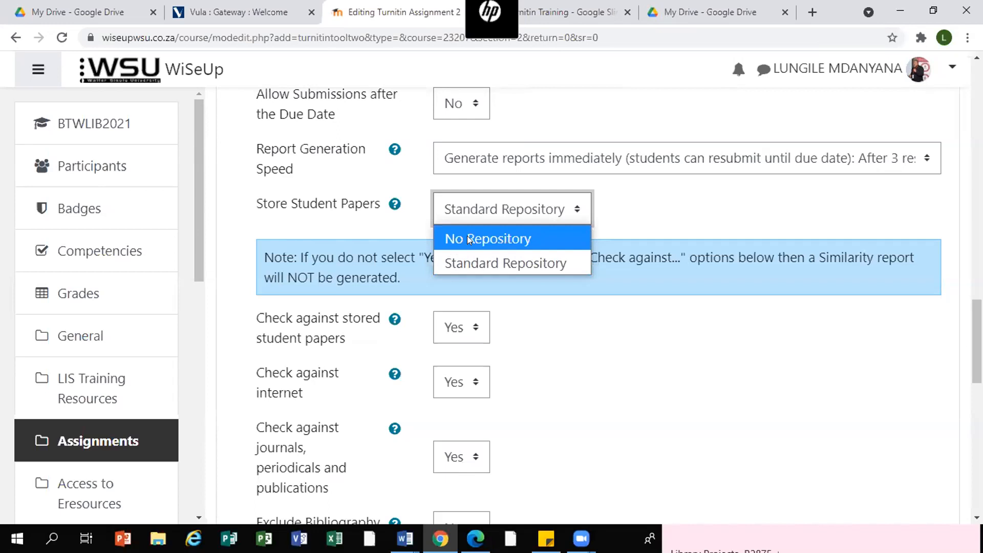
click(484, 265)
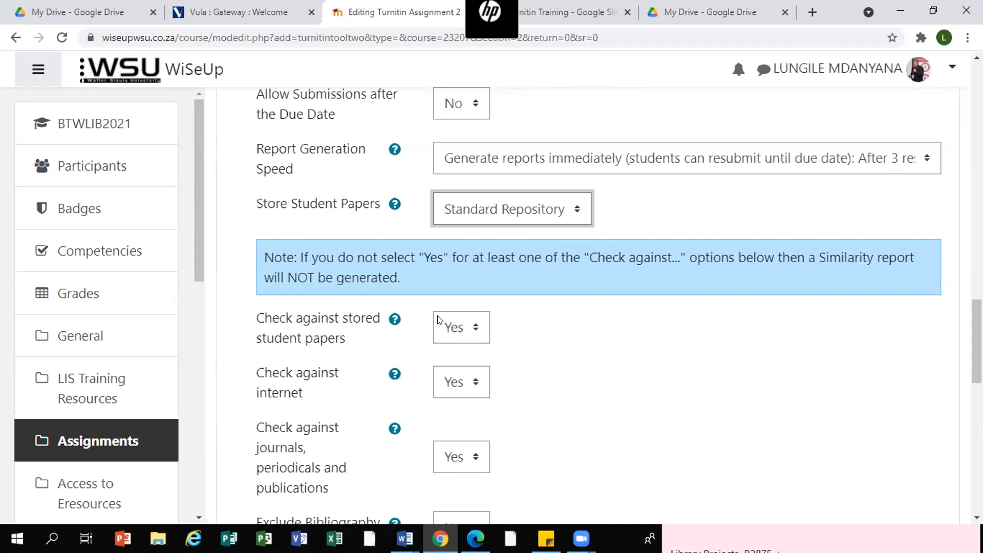
click(350, 69)
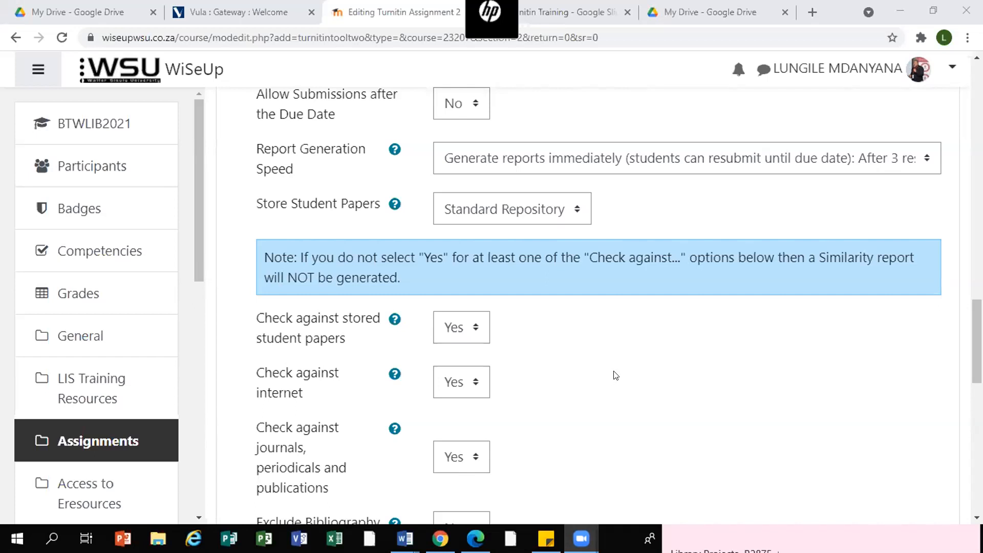
scroll(616, 375, up, 1)
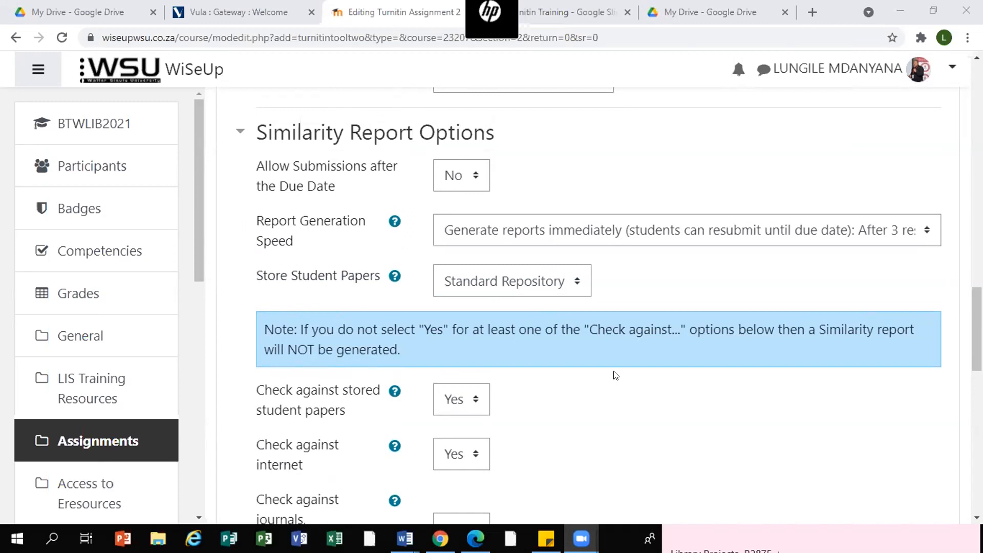
scroll(615, 375, down, 3)
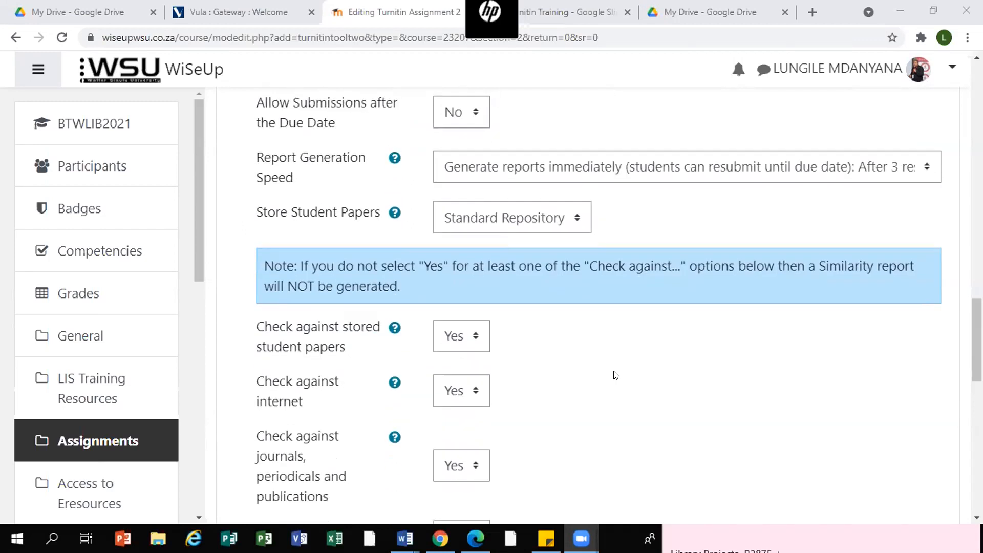
scroll(616, 375, down, 1)
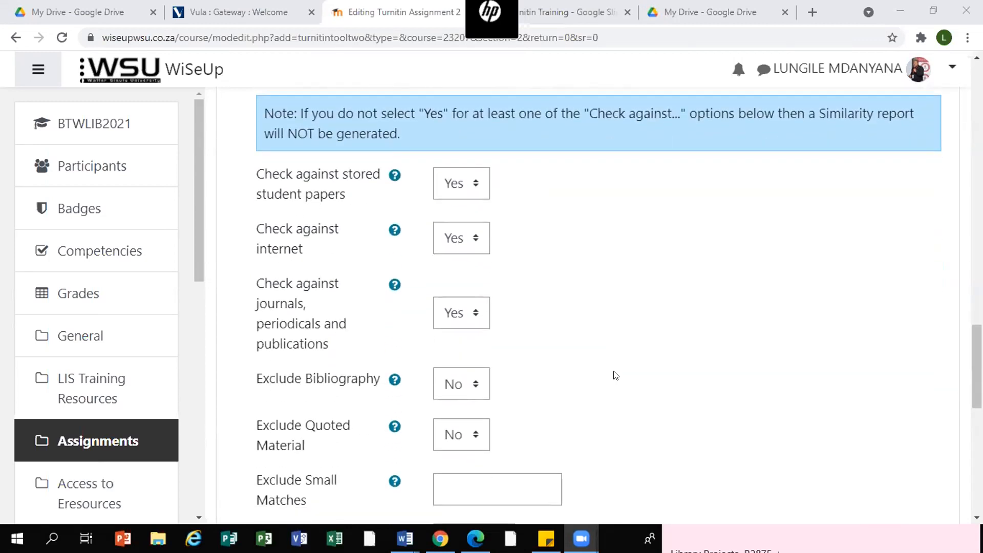
scroll(615, 375, up, 1)
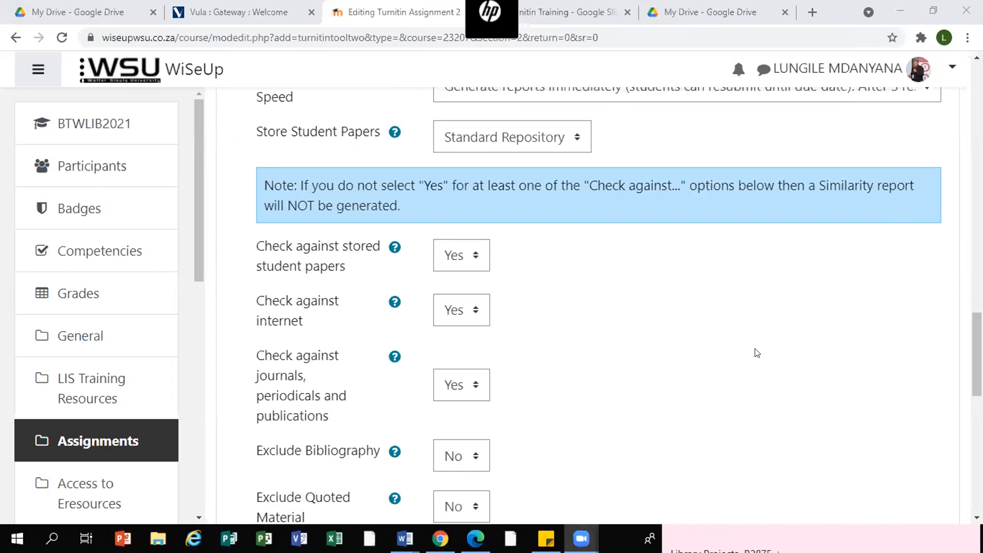
- Review the stored student papers and internet check options in the Similarity Report Options
scroll(757, 353, down, 2)
scroll(755, 352, up, 1)
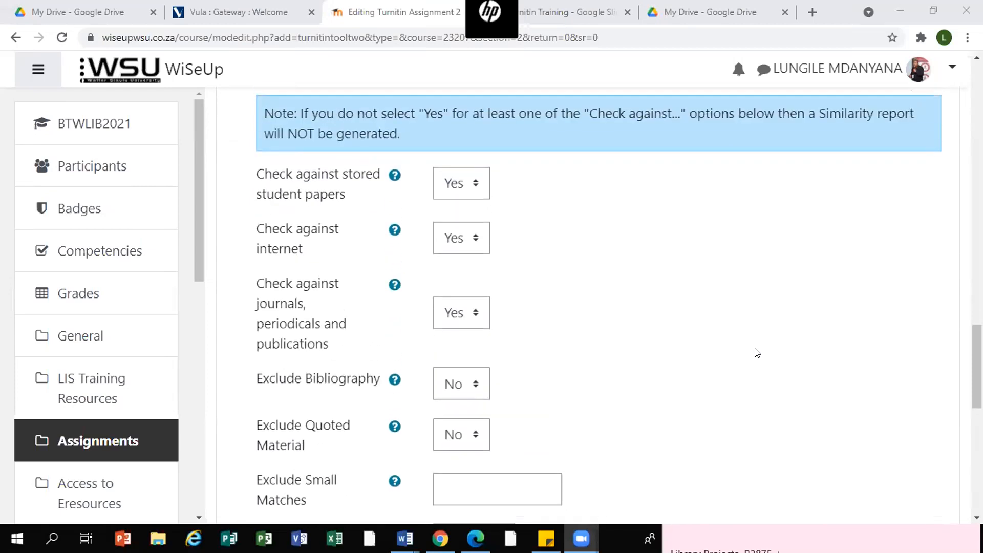
scroll(766, 241, up, 3)
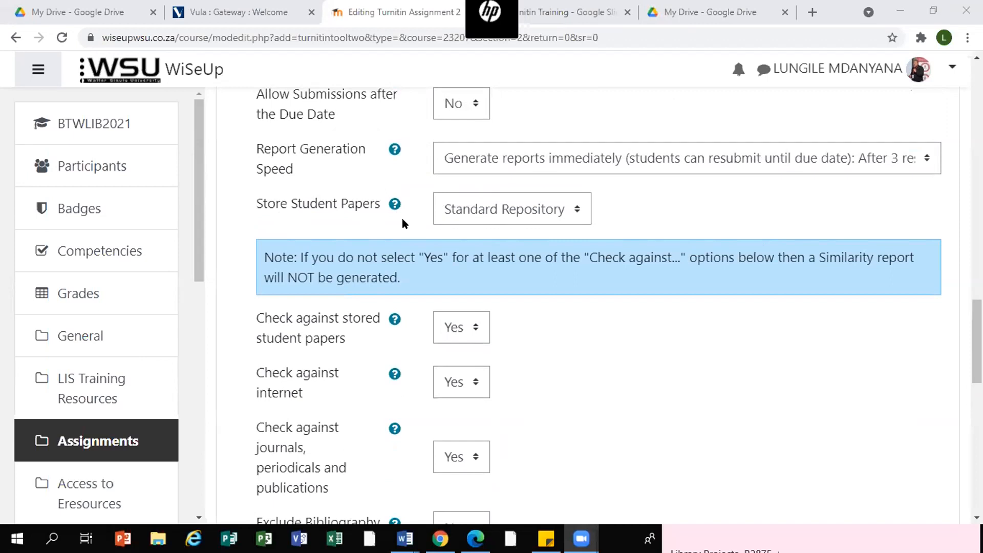
scroll(579, 222, down, 3)
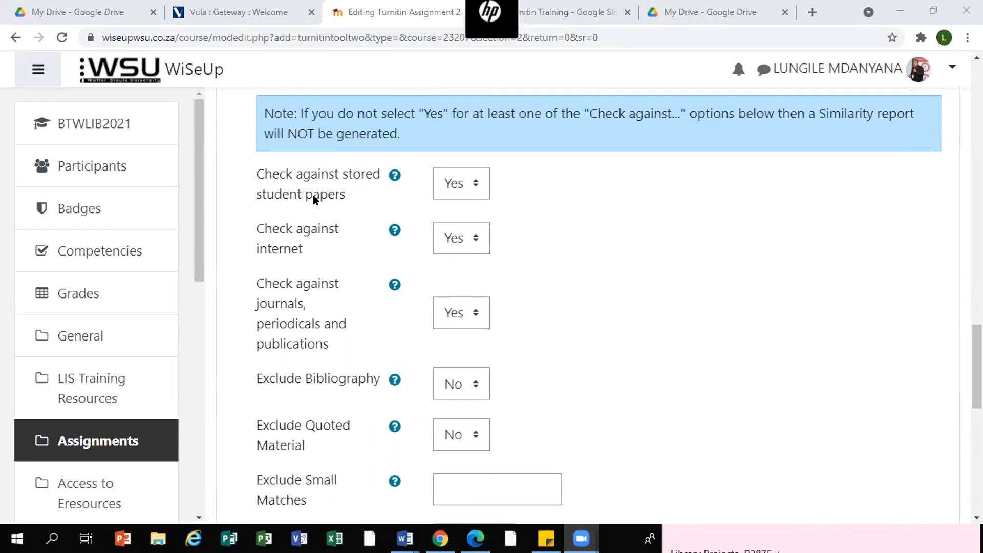
click(476, 183)
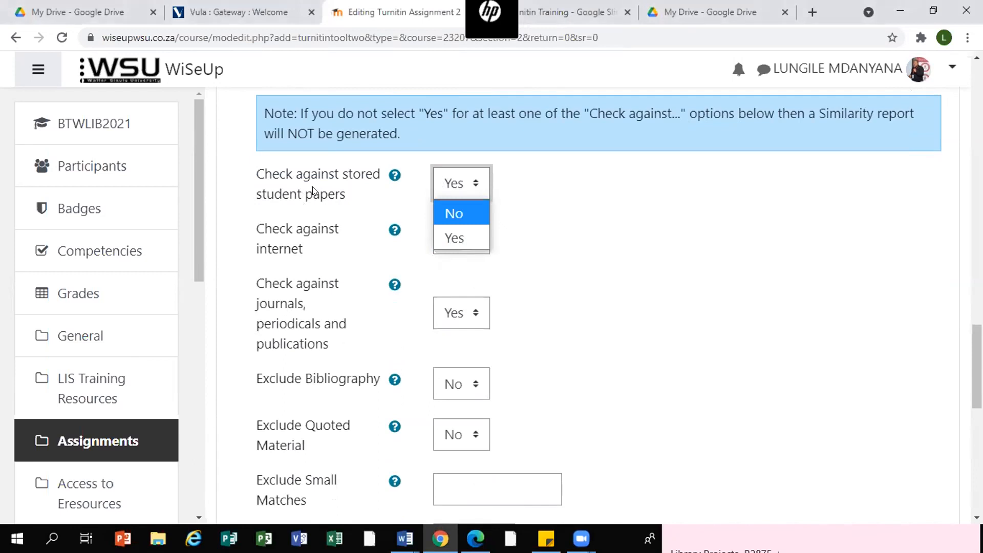
click(460, 242)
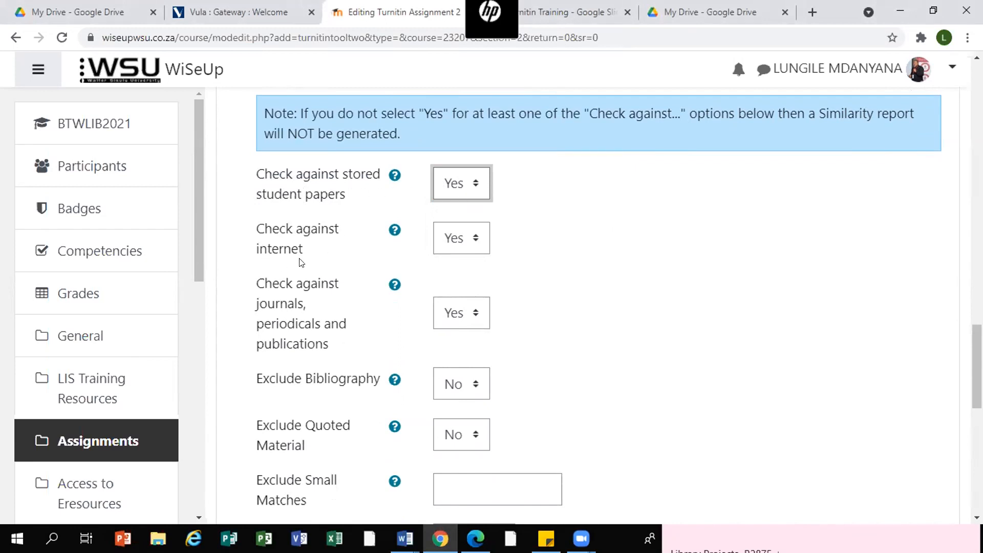
click(476, 237)
click(476, 237)
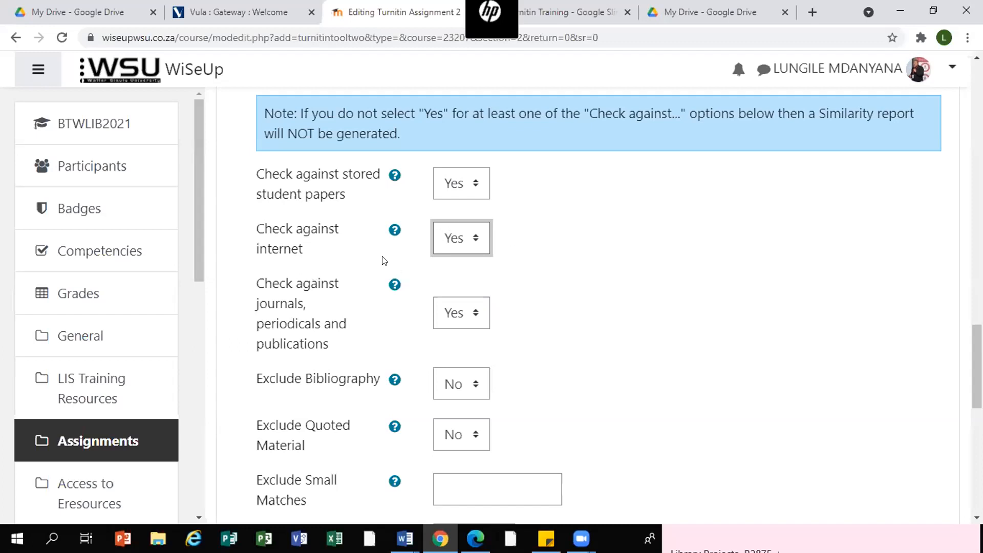
scroll(610, 290, down, 1)
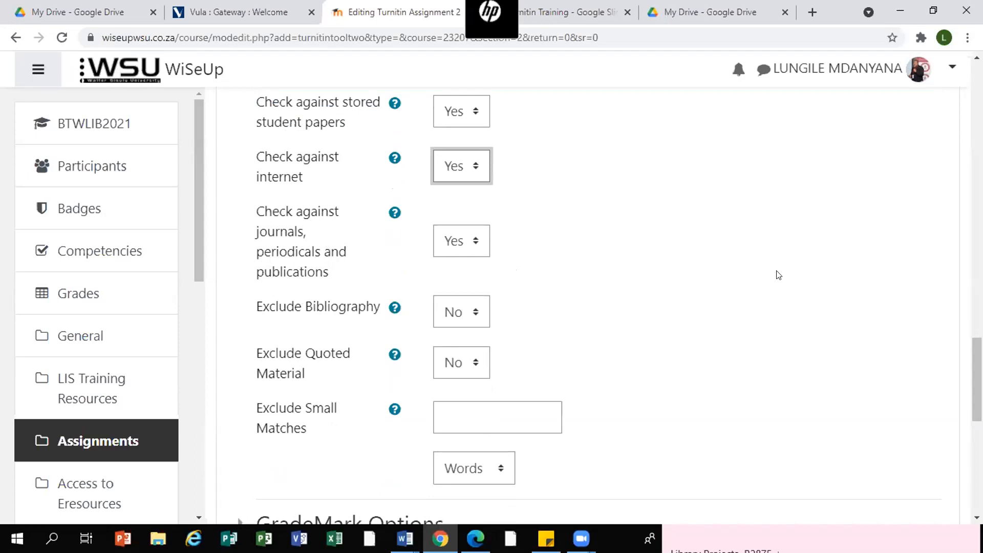
scroll(686, 340, down, 1)
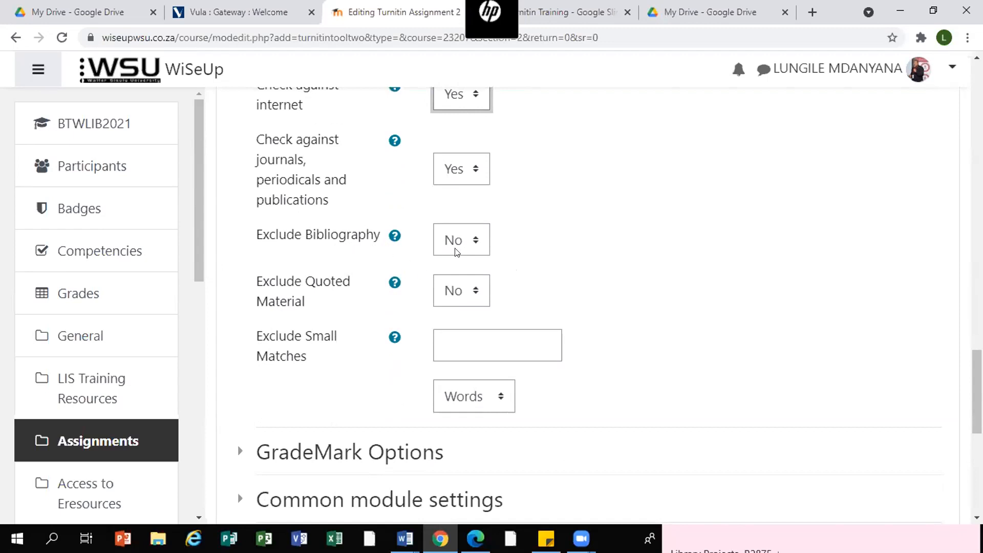
- Set Exclude Bibliography to Yes
click(474, 241)
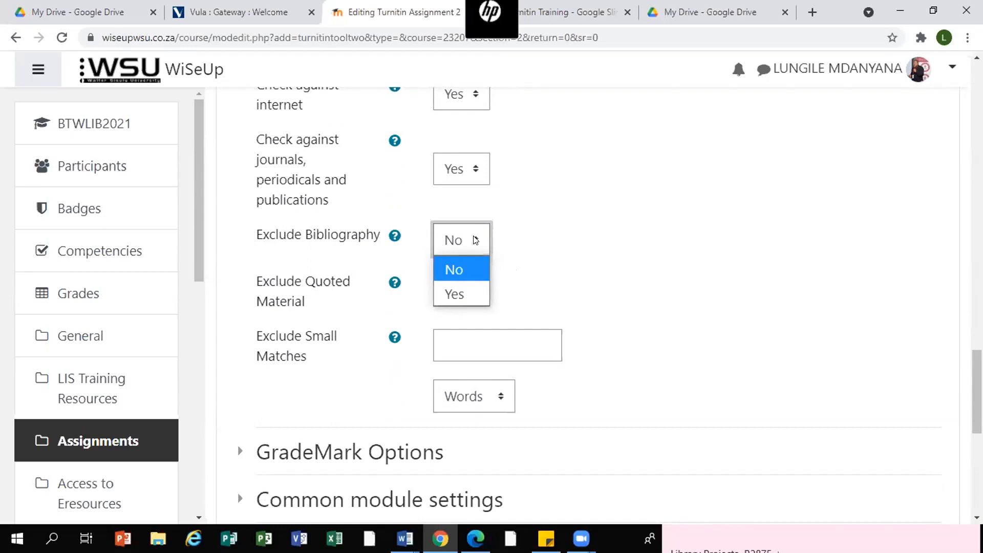
click(454, 301)
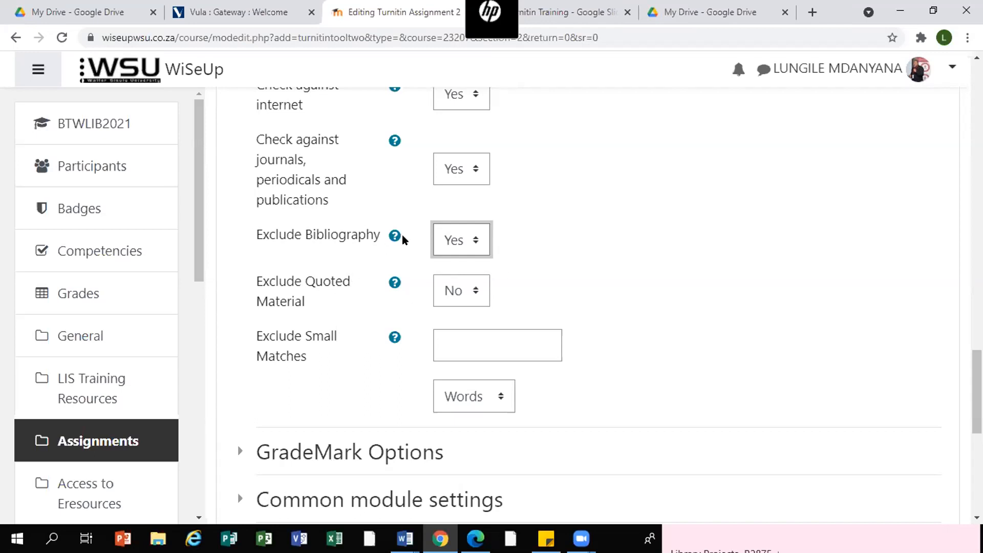
click(476, 246)
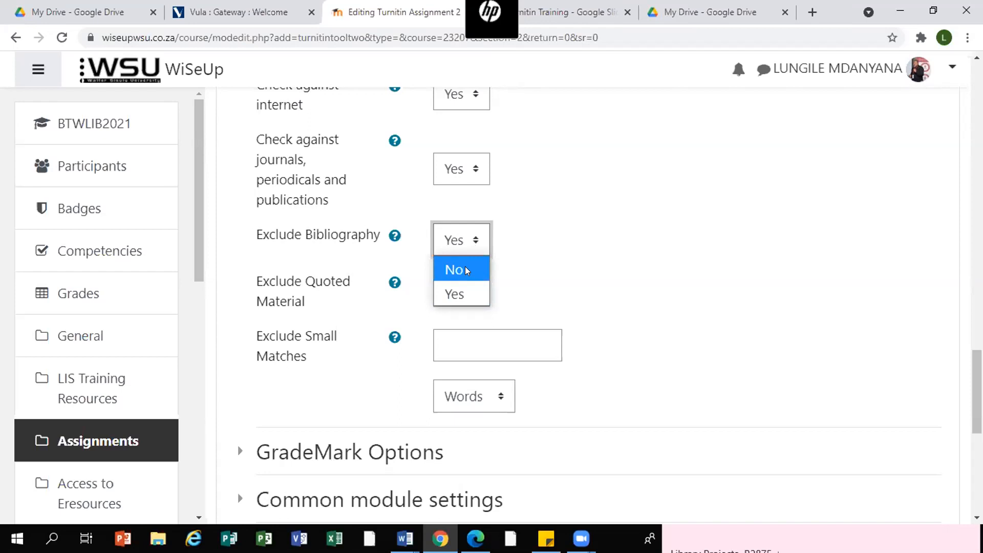
click(462, 294)
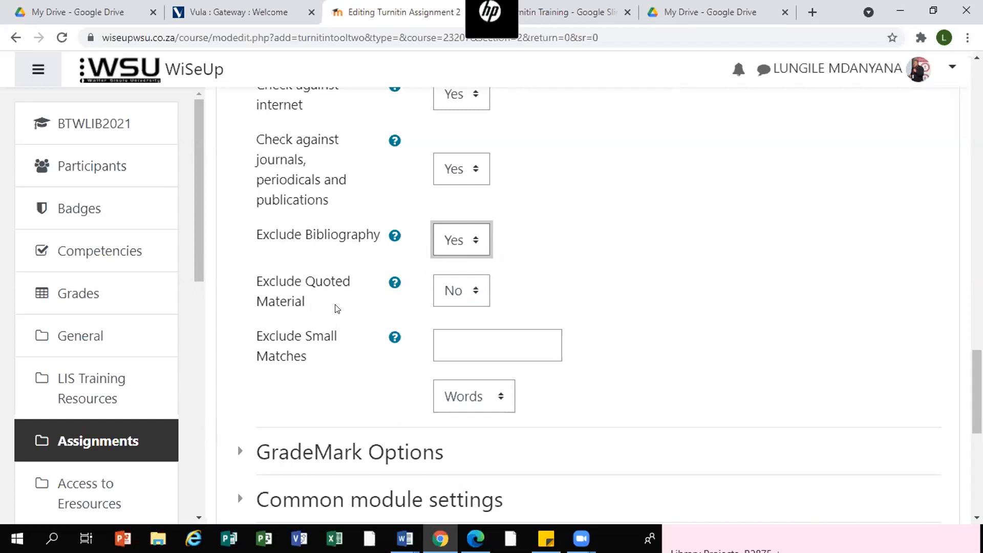
click(475, 291)
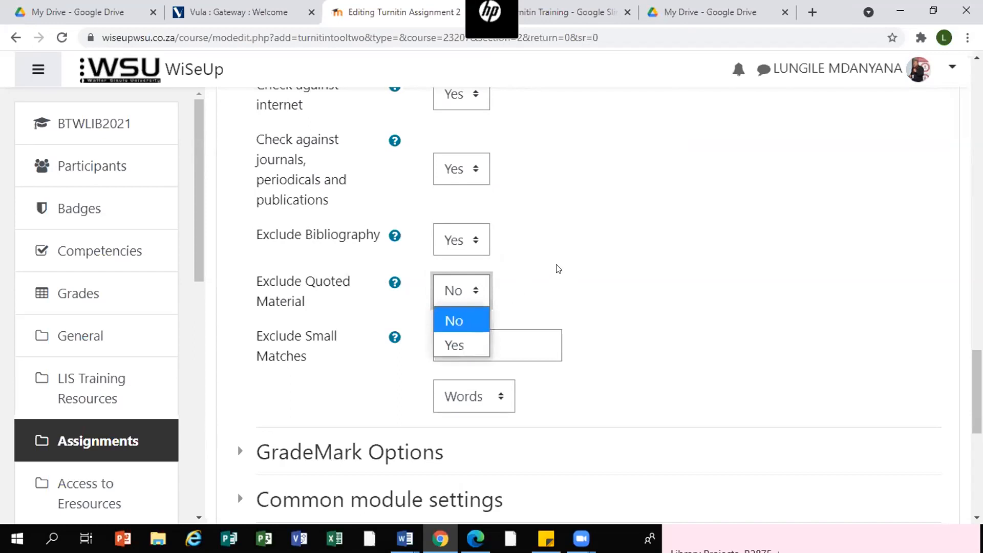
click(580, 248)
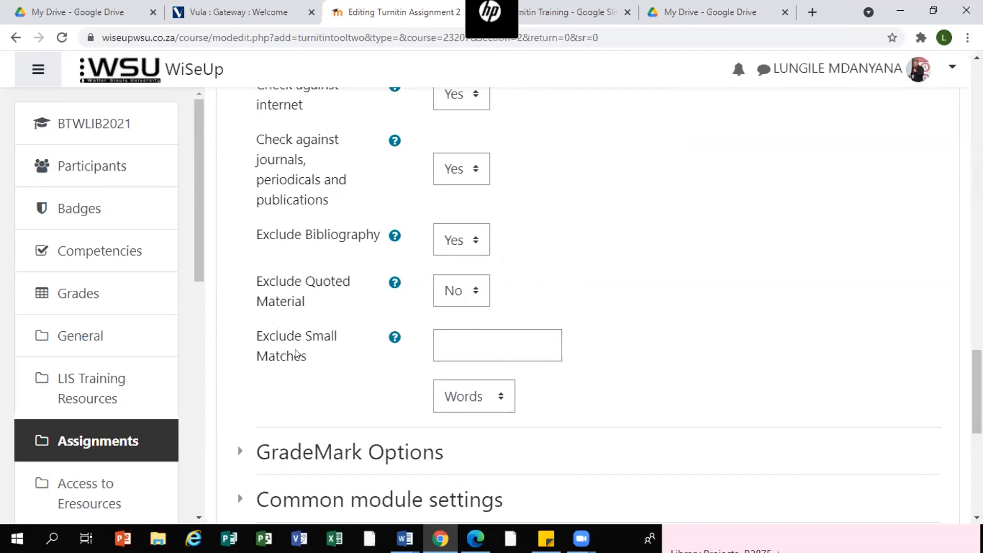
- Set Exclude Small Matches to 3 Words
scroll(819, 328, down, 1)
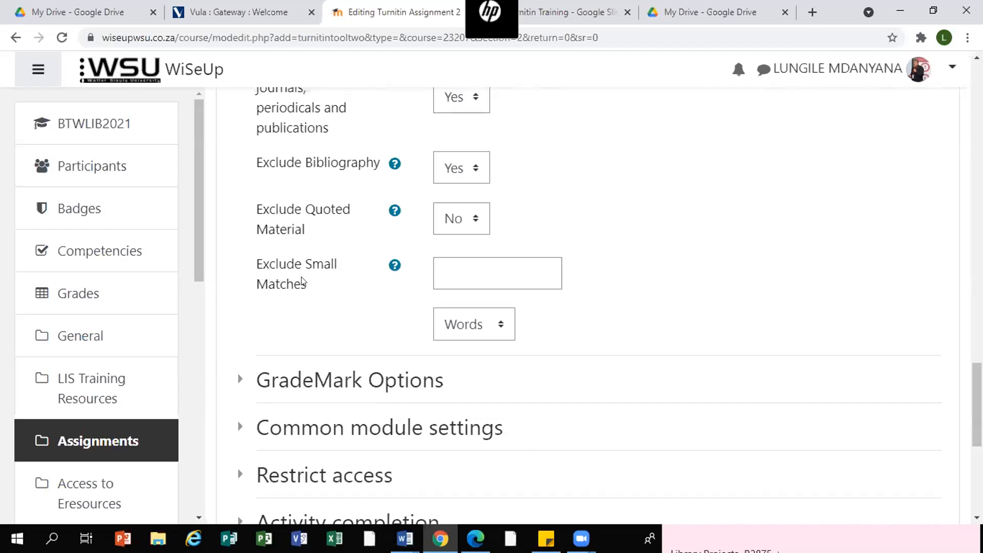
click(499, 327)
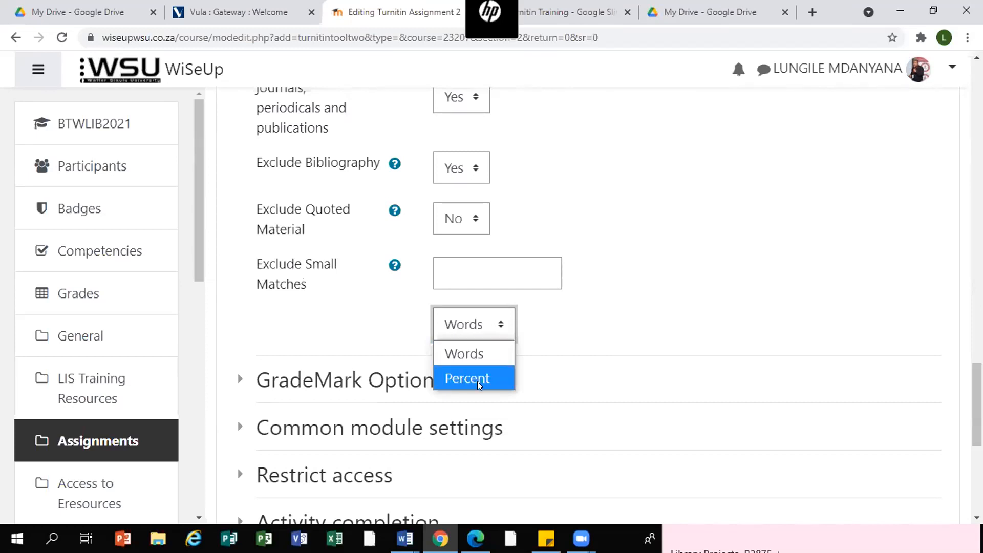
click(463, 353)
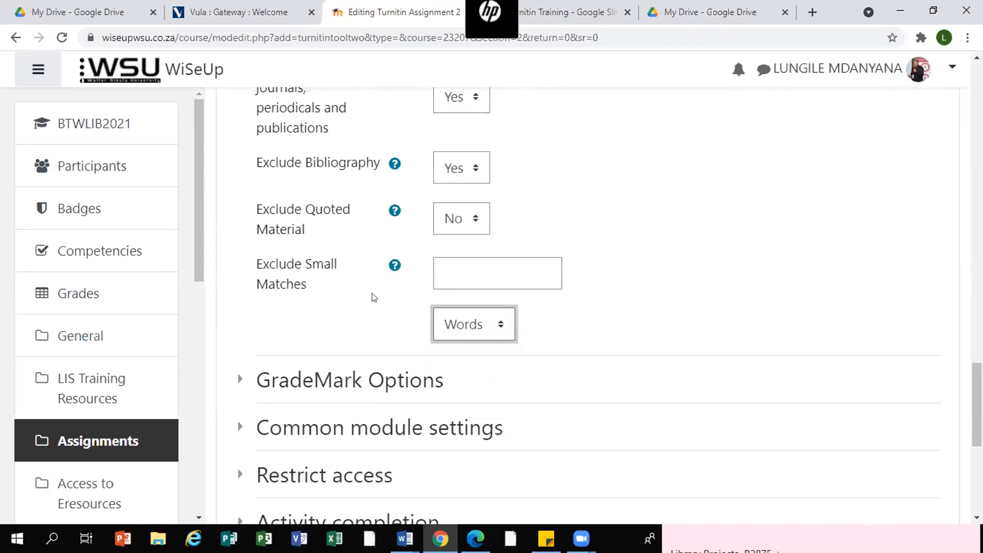
click(449, 271)
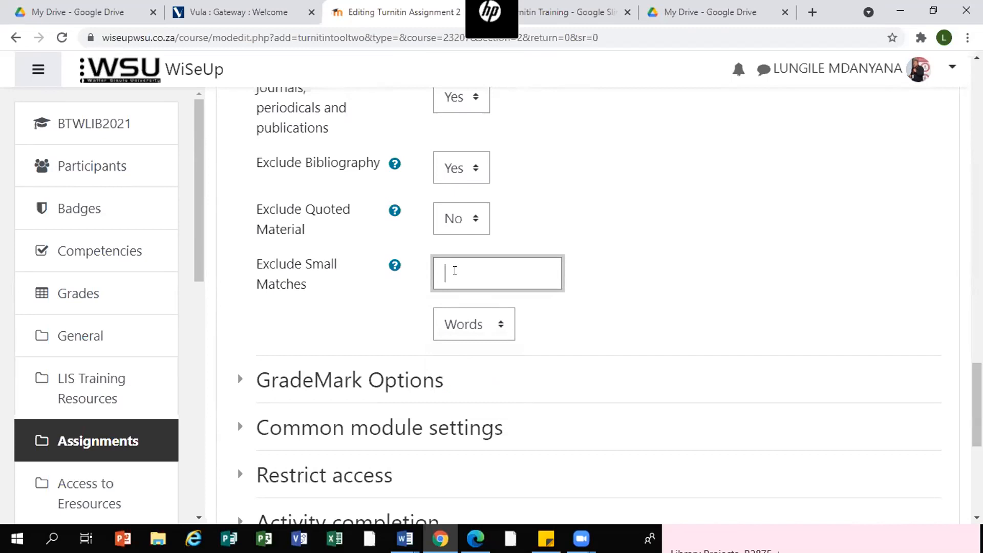
text(3)
click(502, 326)
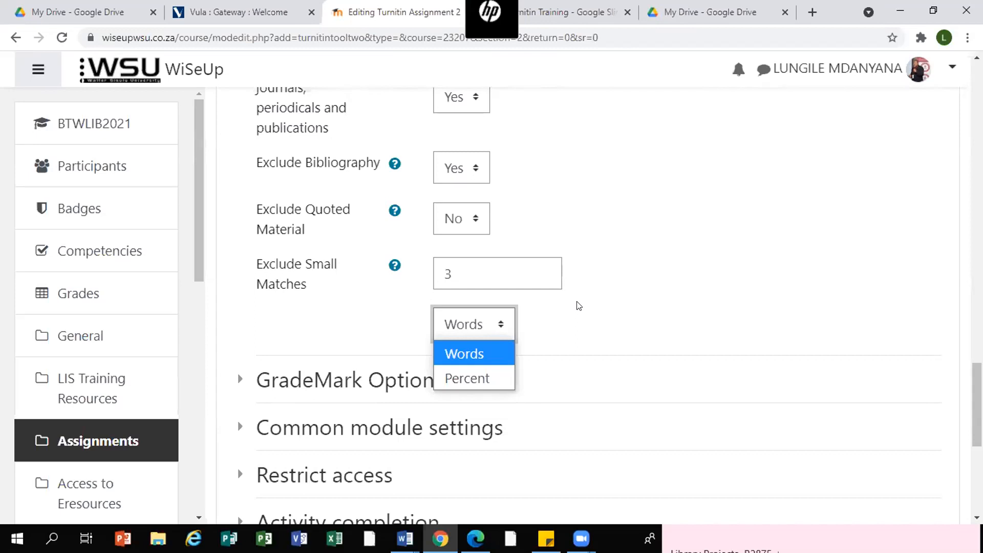
click(605, 264)
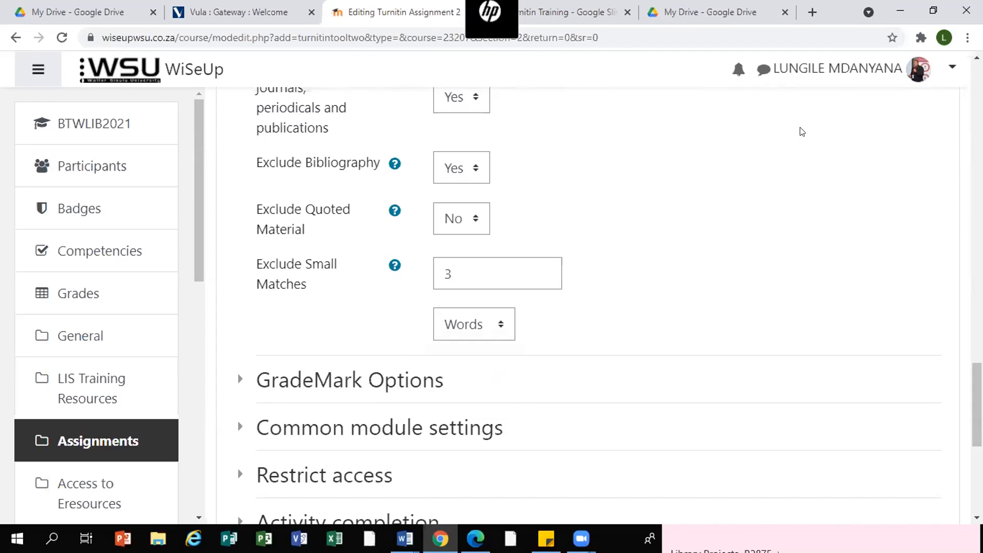
- Set Exclude Quoted Material to Yes
click(362, 76)
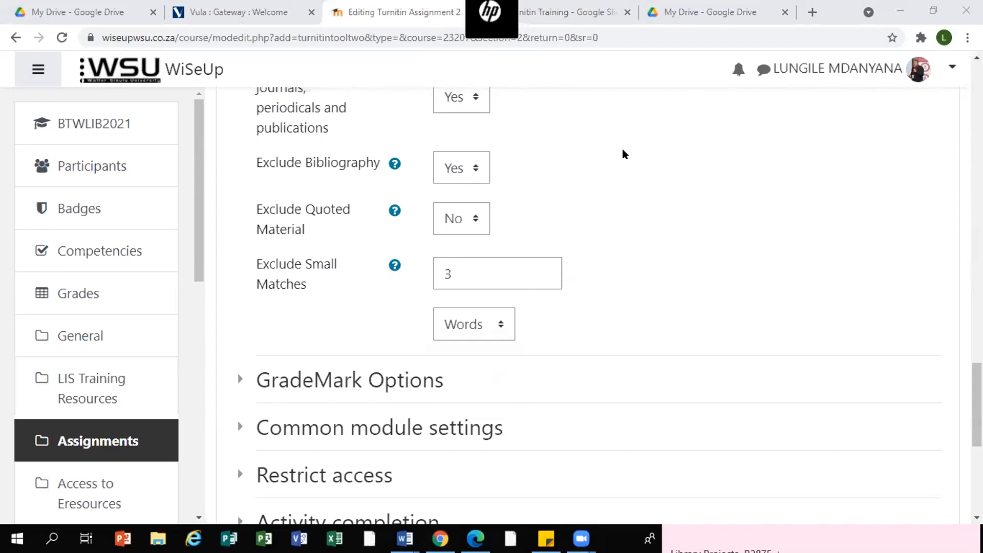
click(637, 147)
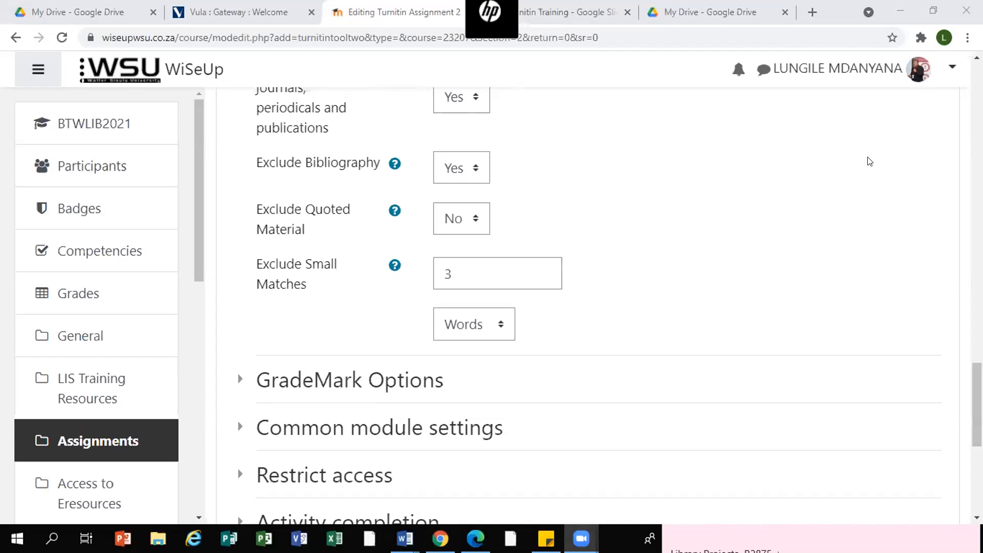
click(466, 219)
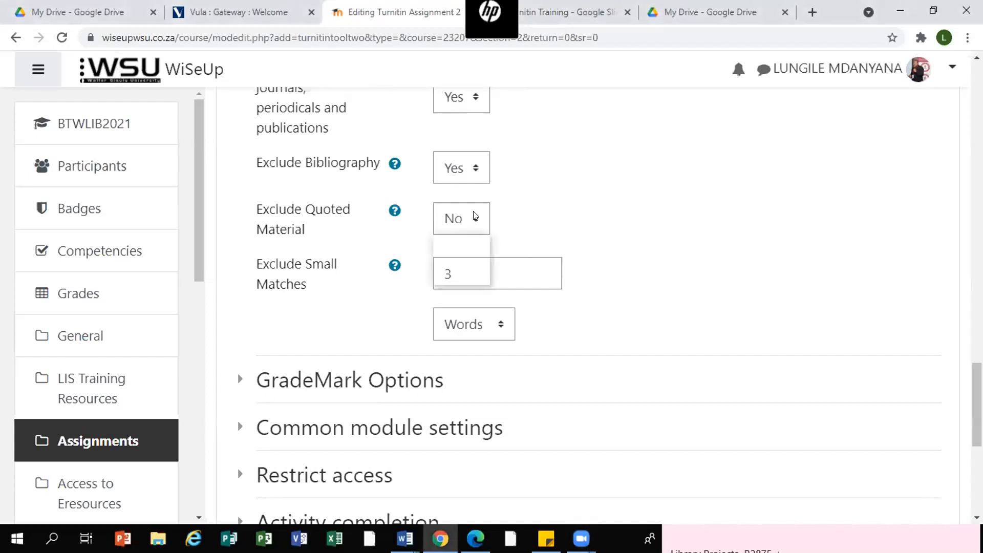
click(465, 273)
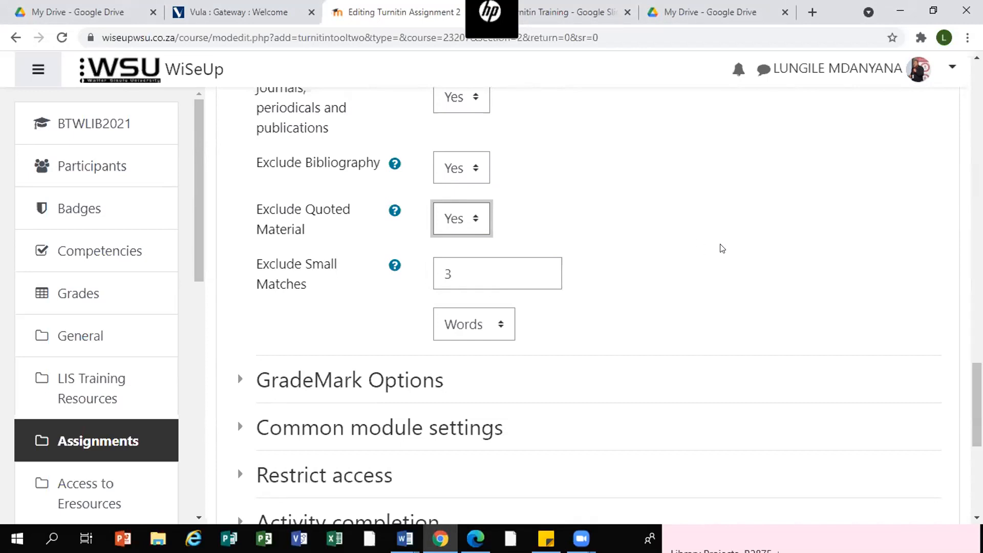
- Review the Similarity Report Options and the remaining collapsed form sections down to the save buttons
scroll(722, 248, down, 4)
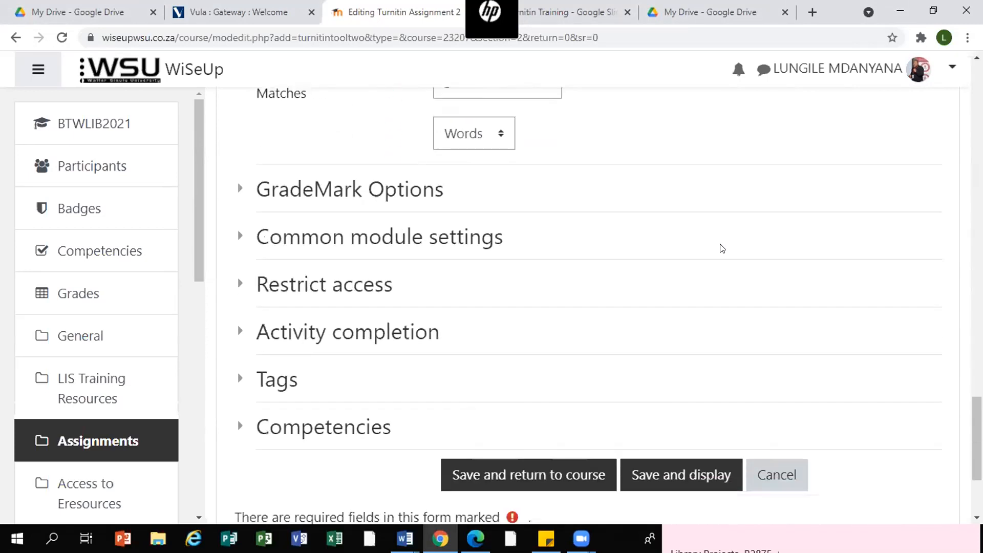
scroll(722, 248, up, 2)
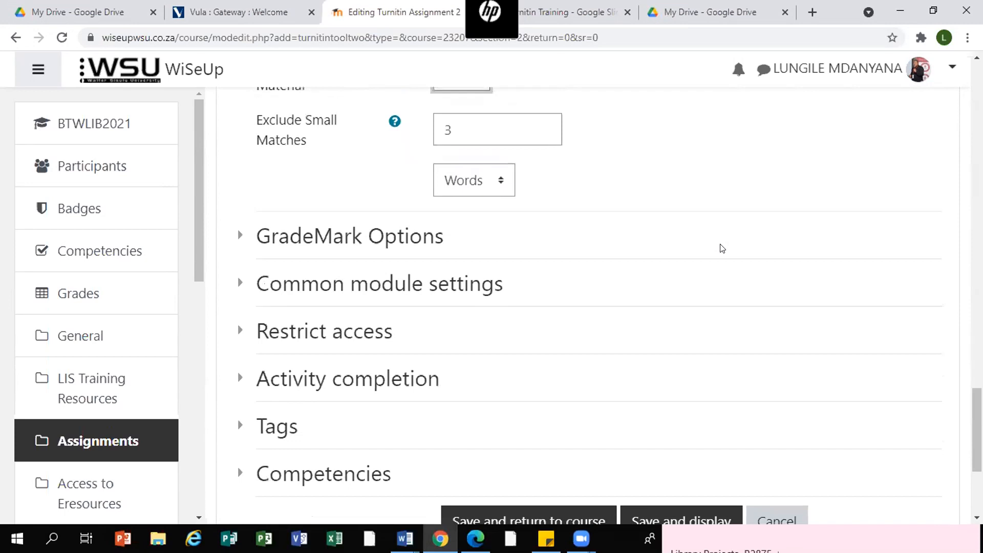
scroll(722, 249, up, 3)
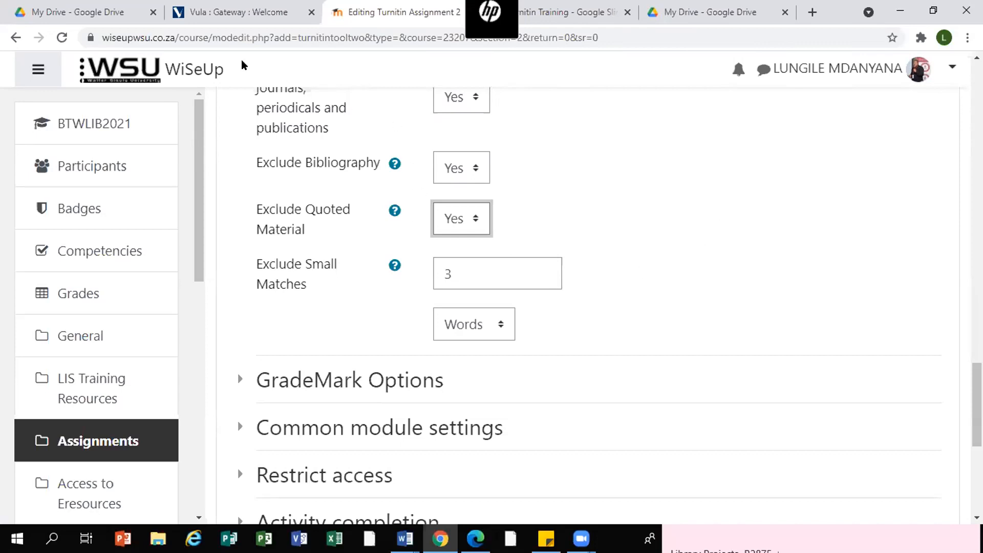
scroll(754, 286, down, 3)
scroll(754, 285, down, 2)
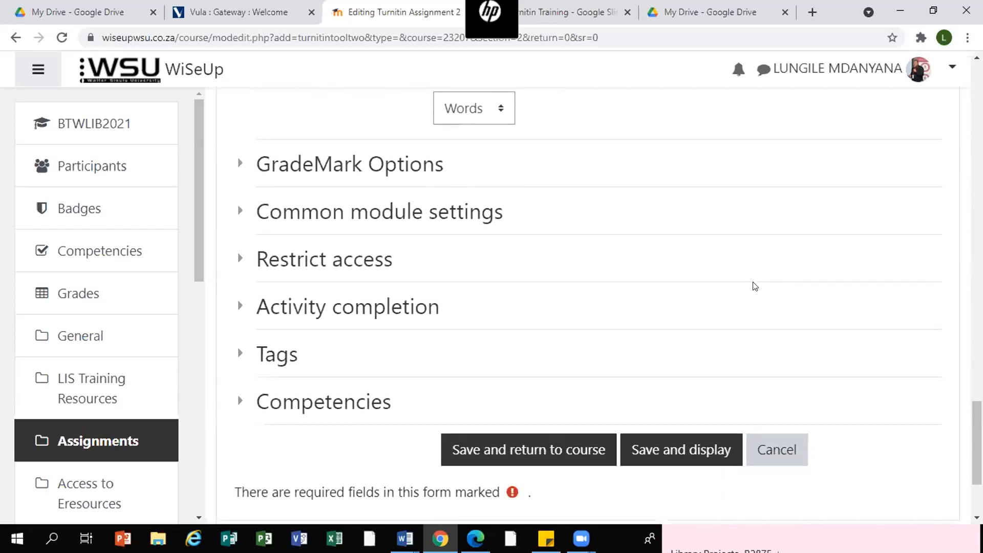
scroll(755, 285, down, 3)
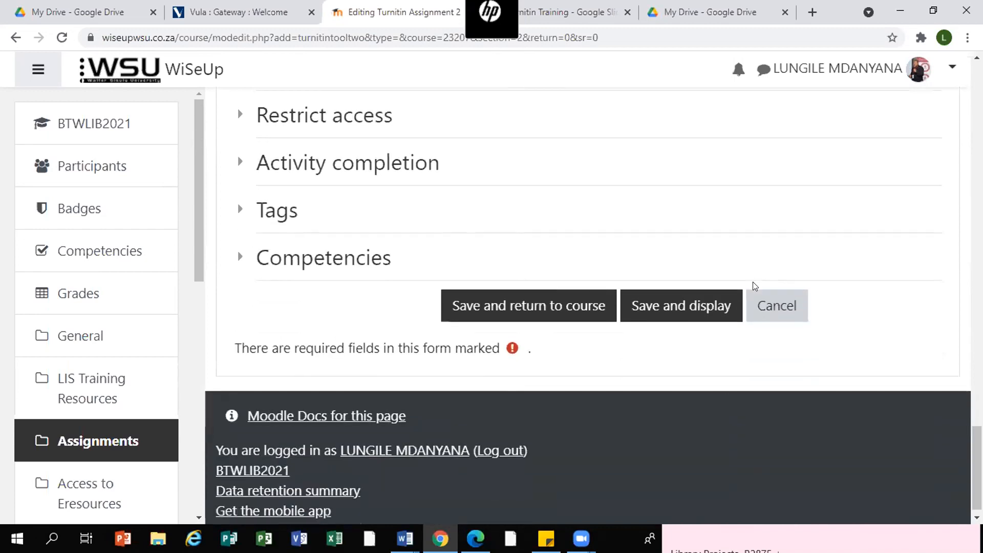
scroll(754, 286, up, 1)
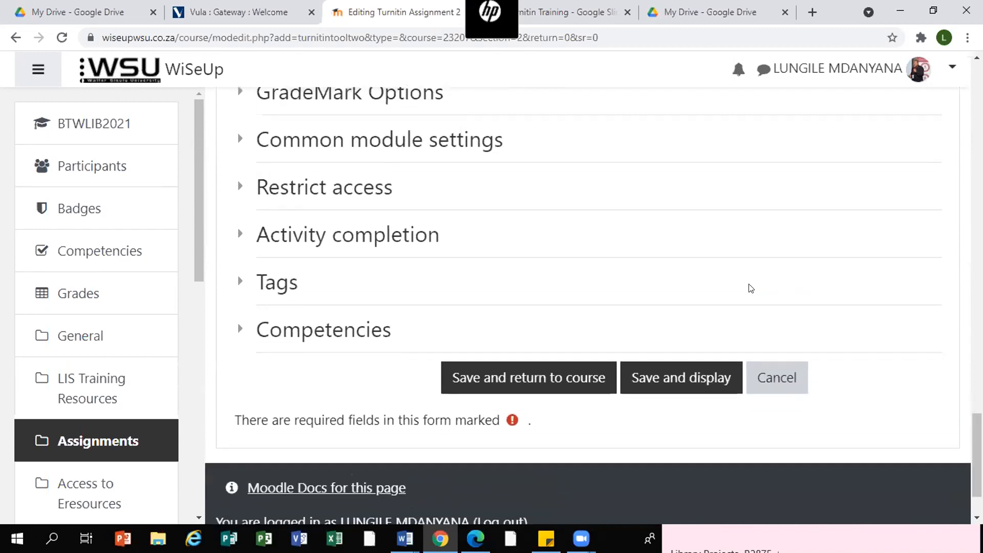
scroll(751, 288, up, 2)
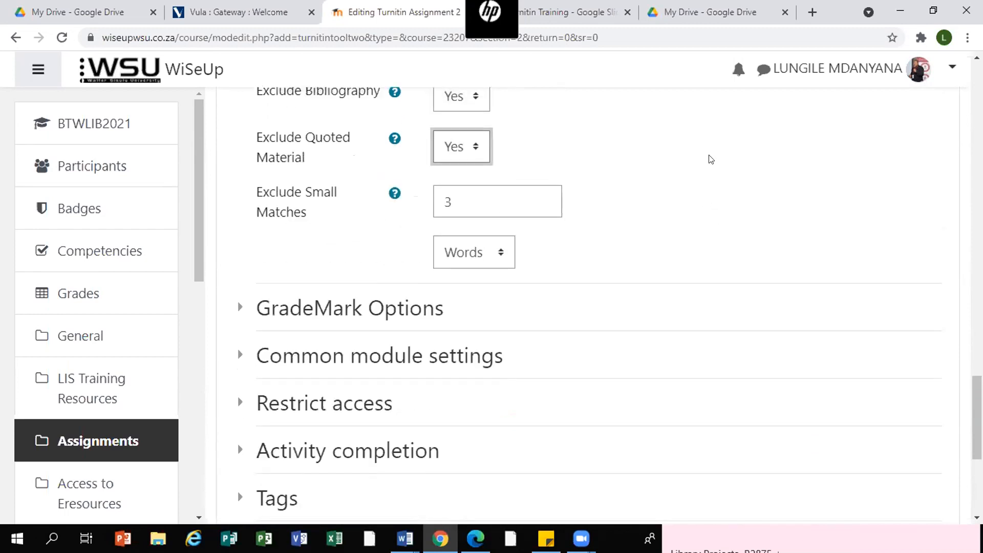
scroll(710, 159, down, 2)
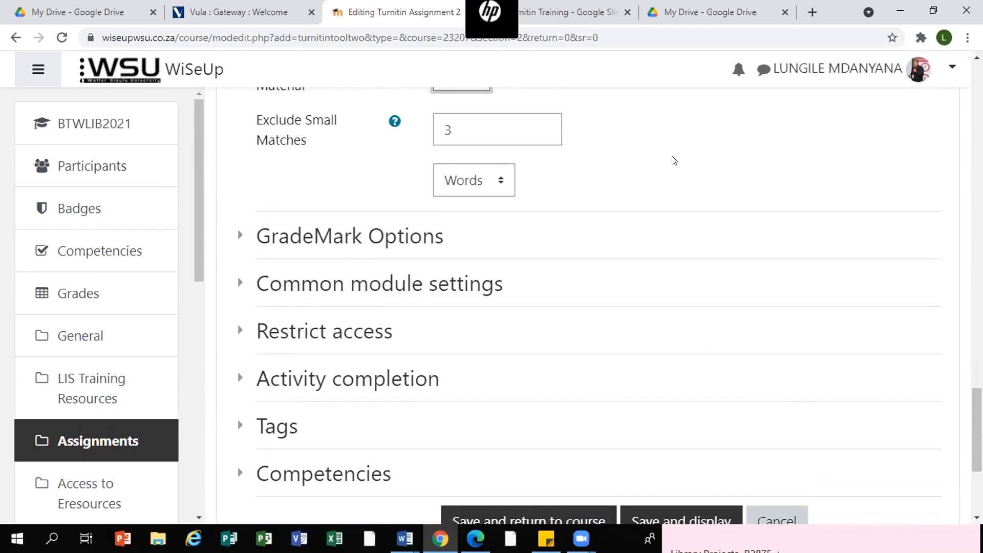
scroll(674, 160, down, 2)
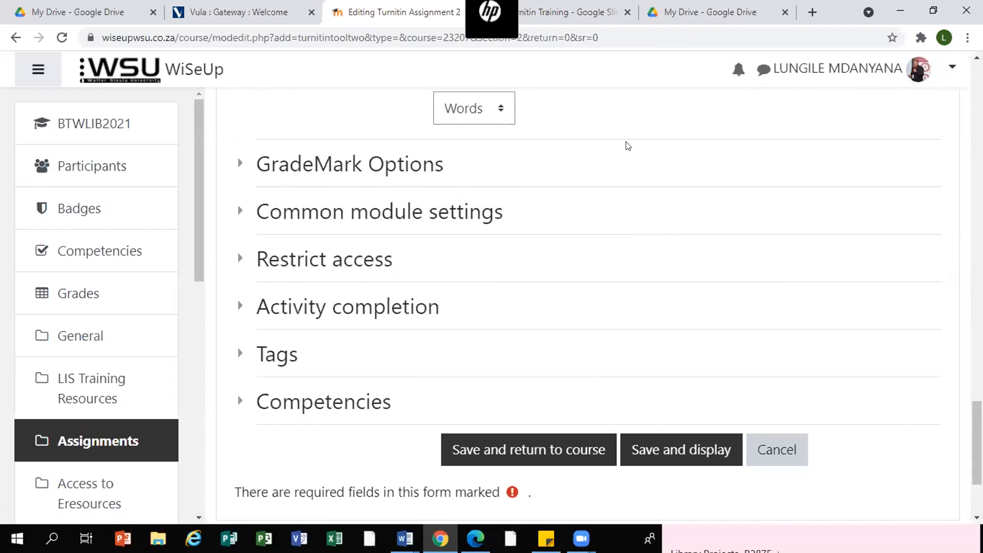
scroll(685, 215, up, 12)
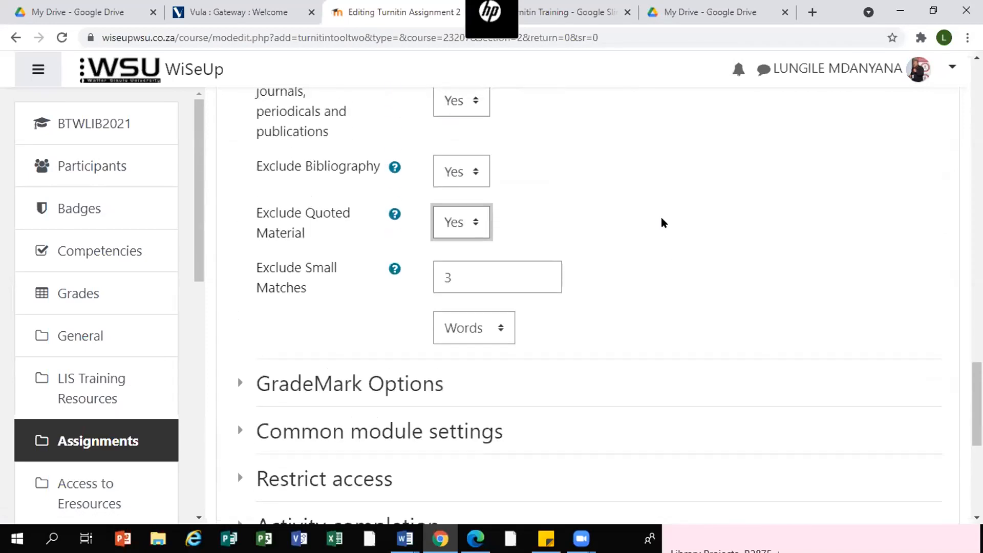
scroll(443, 300, up, 1)
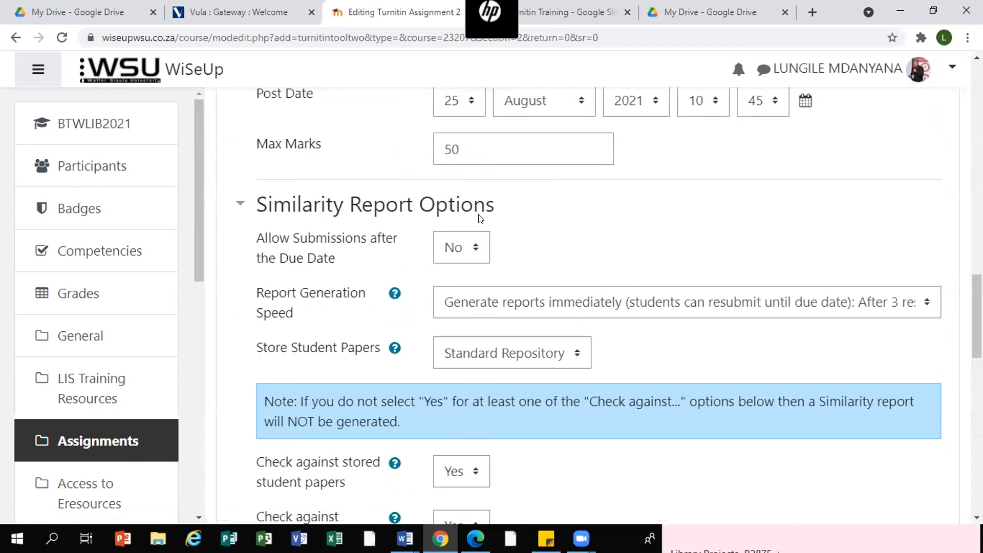
- Save the Turnitin assignment settings and display the Assignment 2 activity
scroll(480, 218, down, 12)
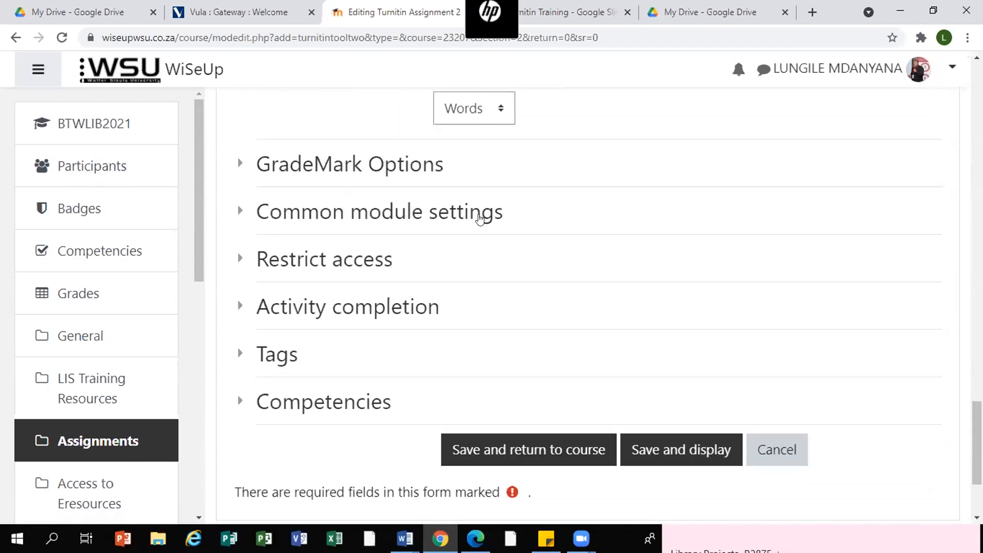
scroll(479, 218, down, 2)
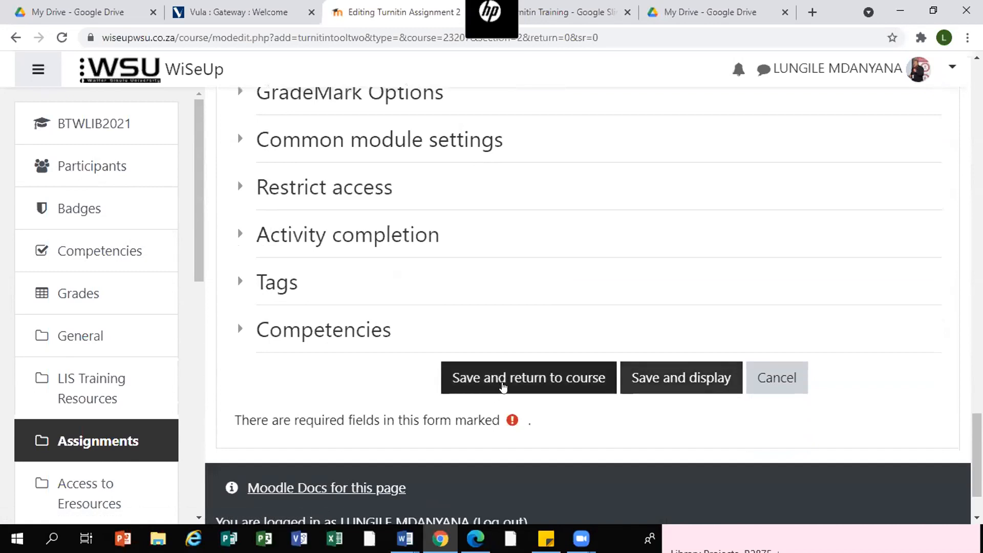
click(672, 380)
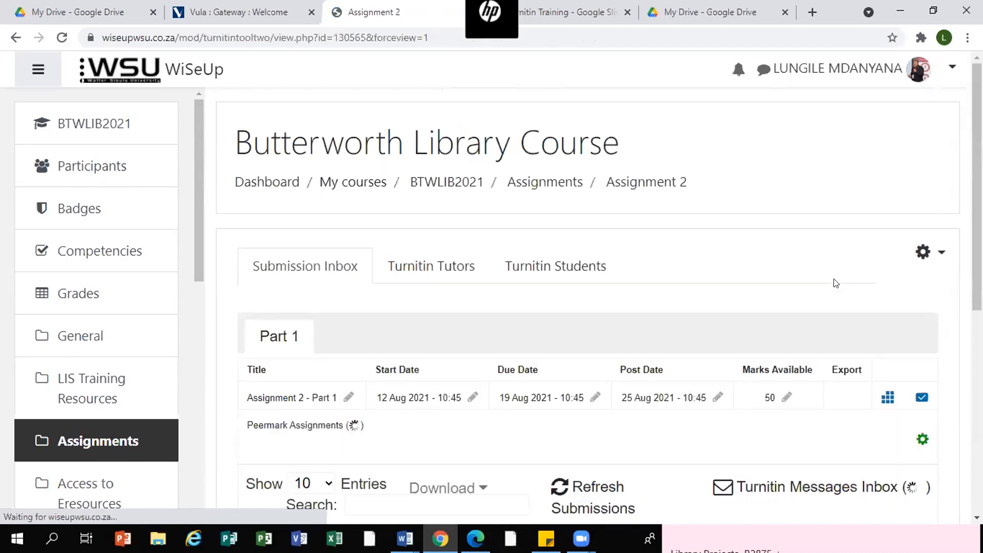
- Open Assignment 1 in the BCCLIB2021 course for comparison
scroll(813, 287, down, 3)
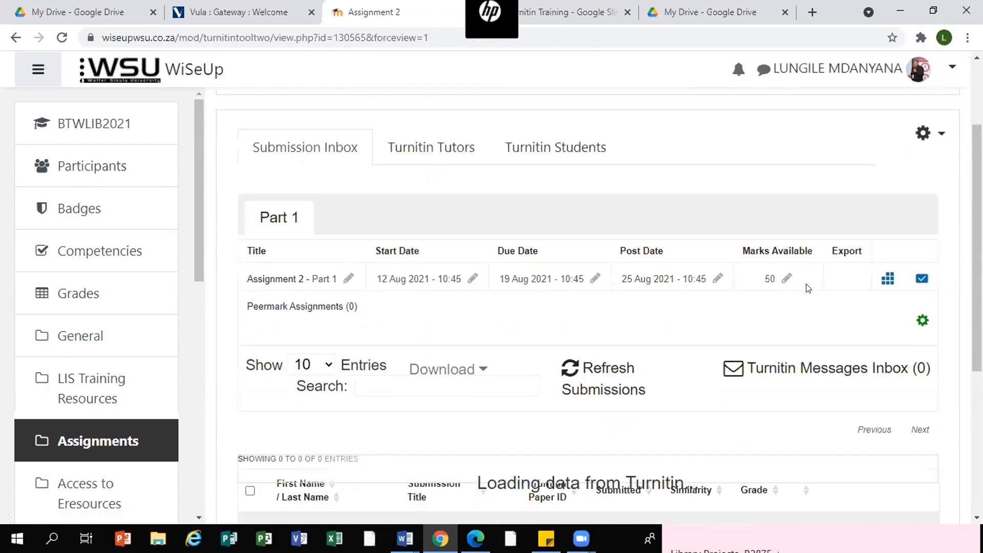
scroll(808, 289, down, 2)
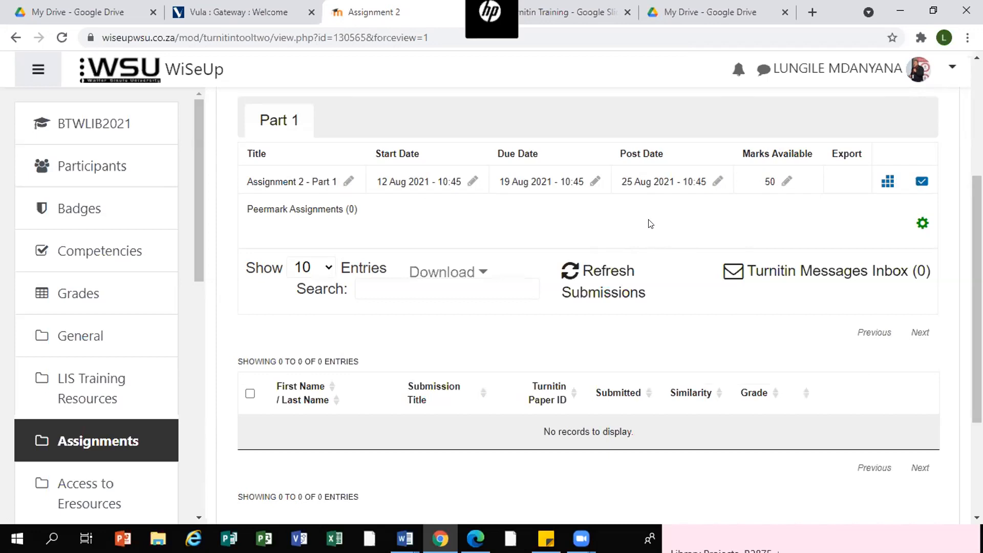
scroll(651, 224, down, 3)
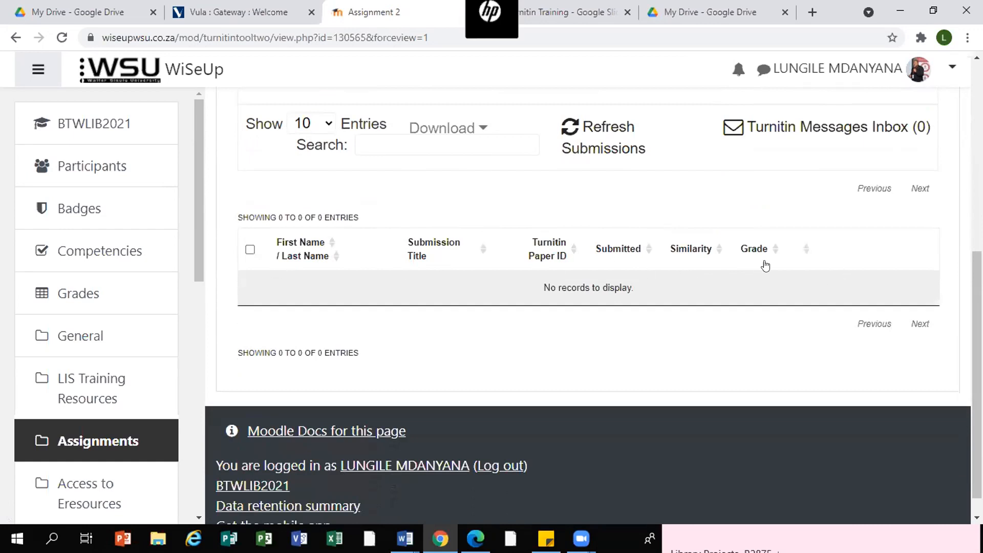
scroll(200, 222, down, 6)
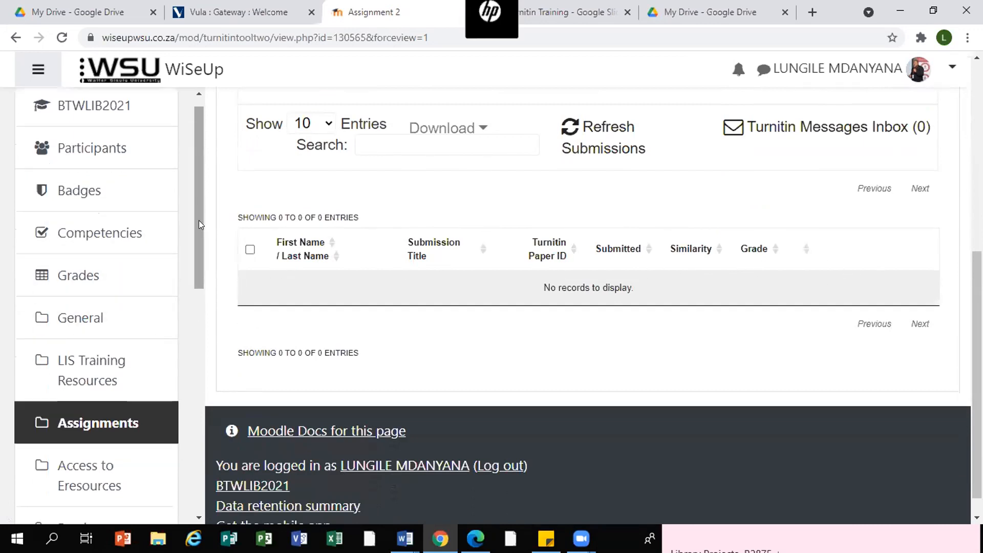
scroll(200, 224, down, 3)
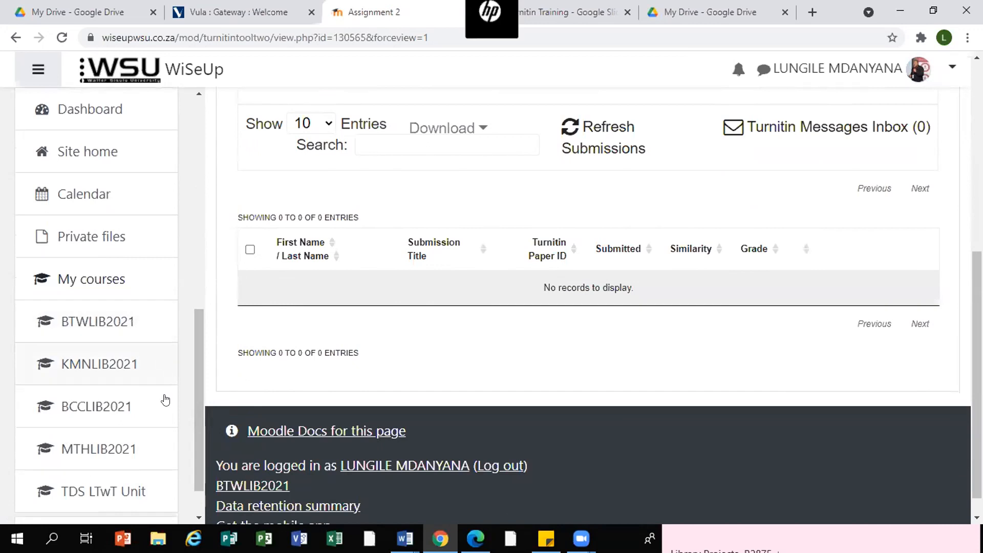
click(76, 408)
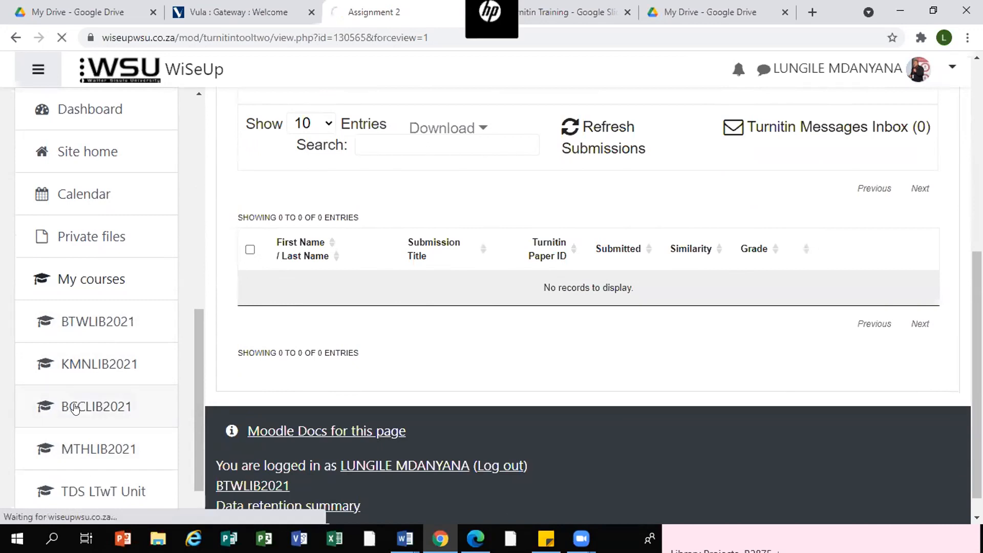
scroll(517, 248, down, 3)
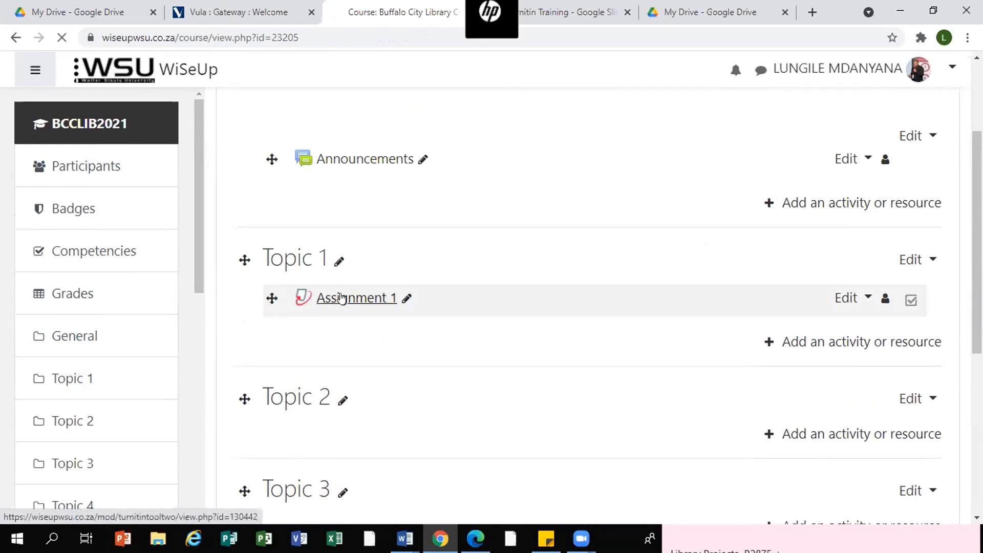
click(342, 298)
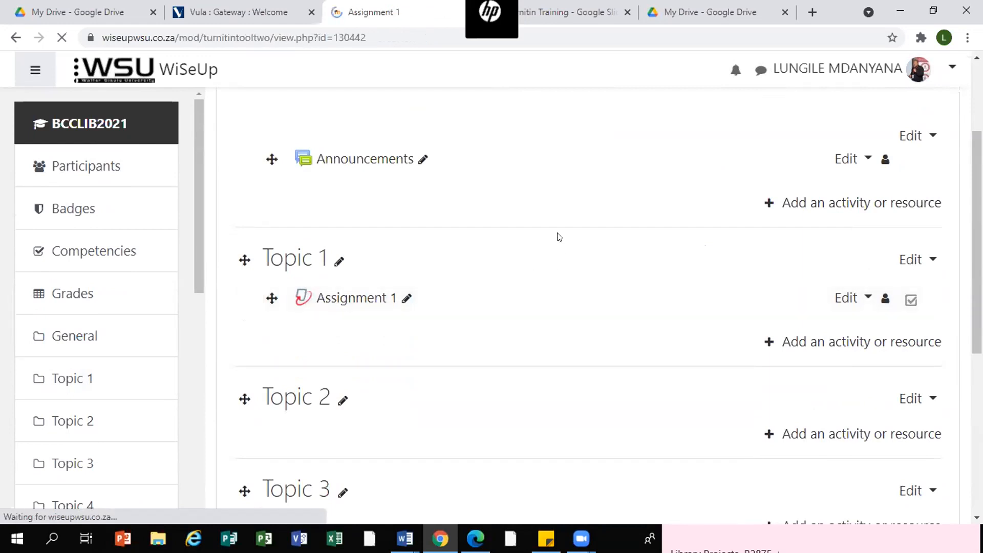
- Review Assignment 1's submission inbox, including its part dates, marks and submitted paper with similarity score
scroll(820, 276, down, 4)
scroll(821, 282, down, 5)
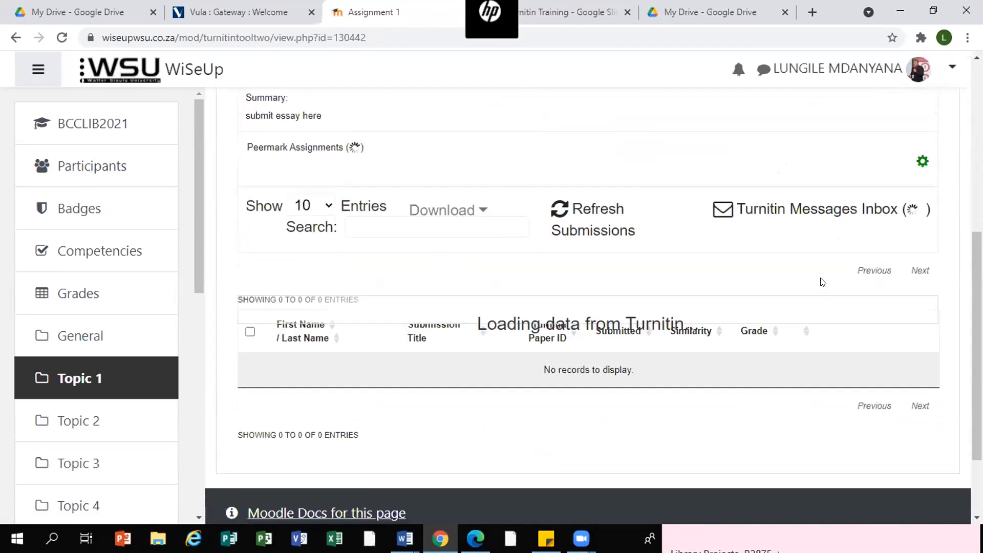
scroll(821, 282, up, 3)
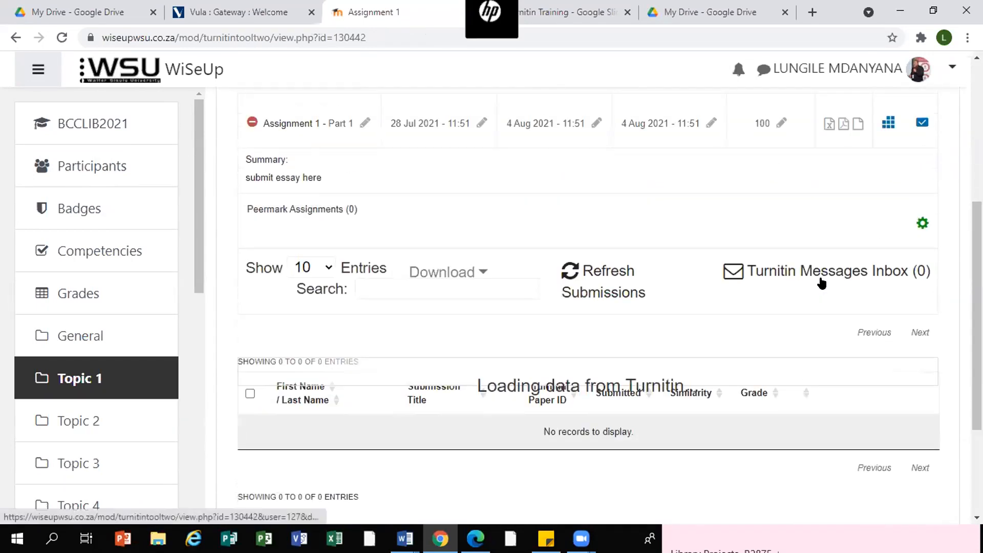
scroll(814, 282, up, 3)
scroll(808, 283, down, 3)
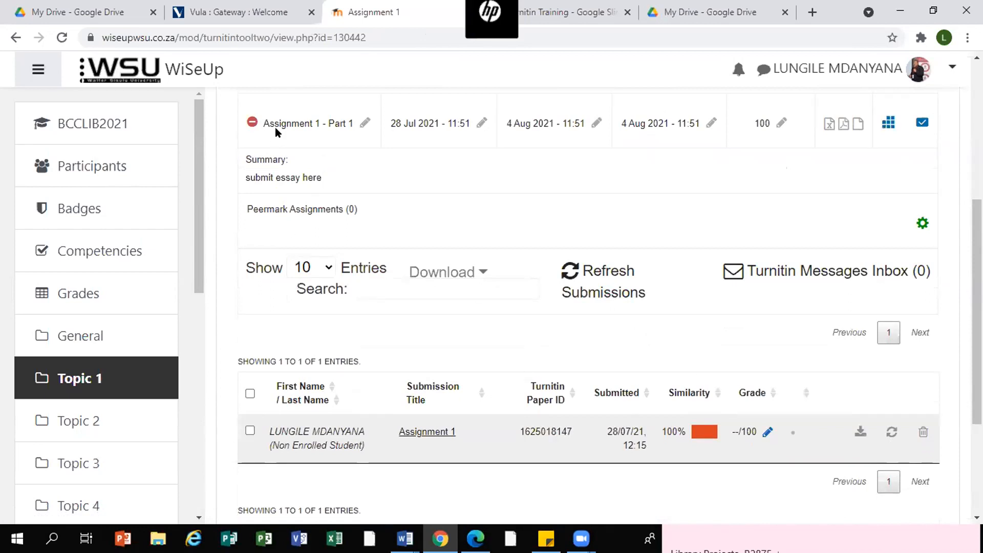
scroll(564, 258, down, 2)
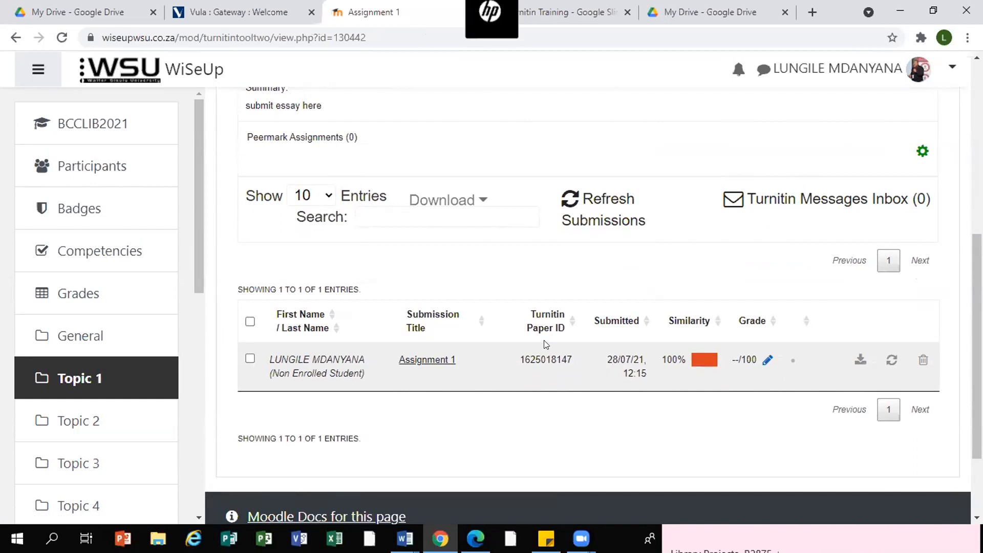
scroll(685, 304, up, 2)
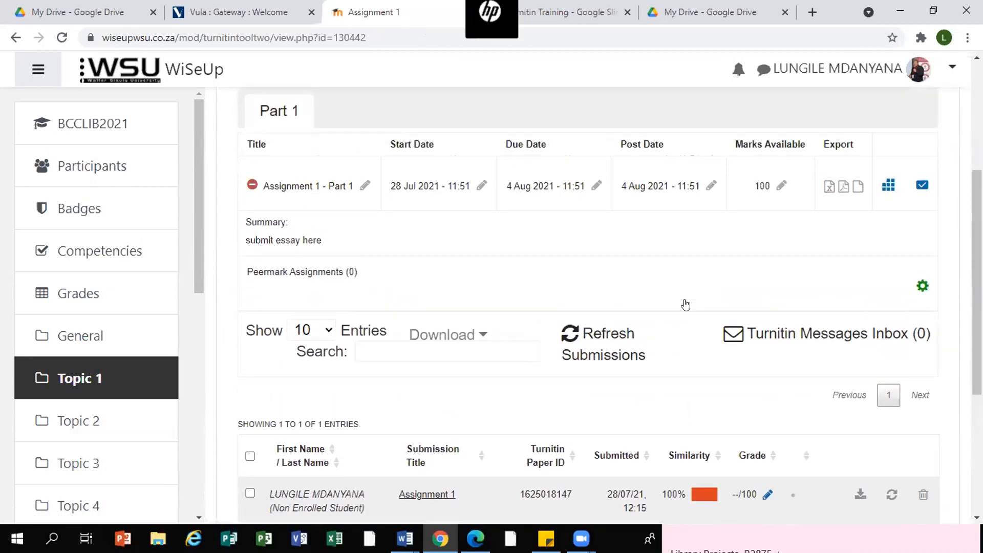
scroll(686, 303, down, 2)
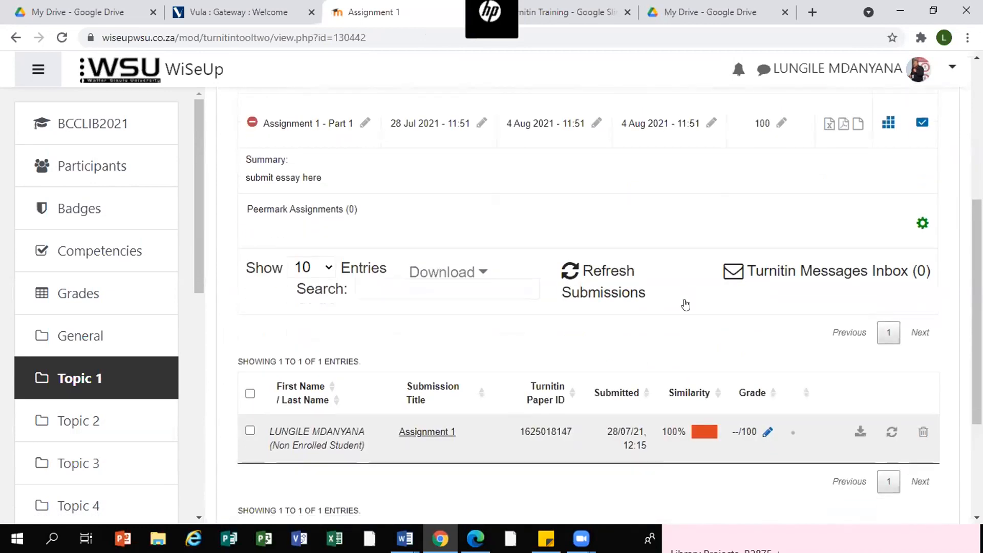
scroll(686, 304, down, 2)
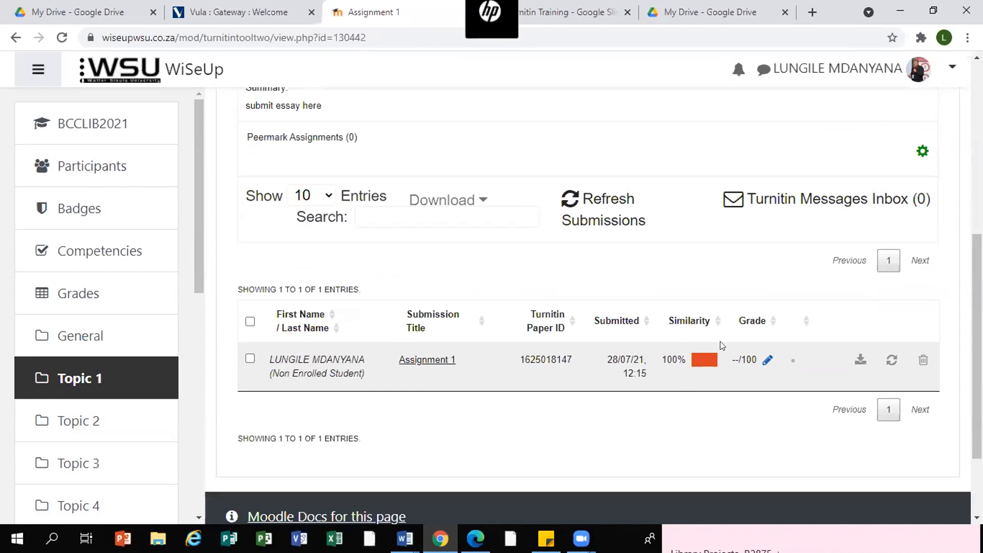
scroll(730, 332, up, 5)
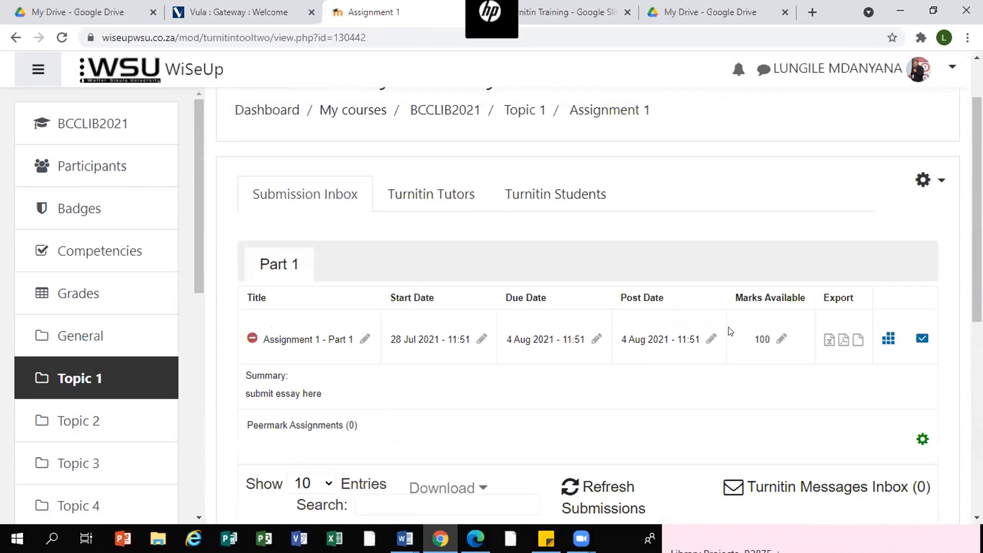
scroll(729, 331, up, 1)
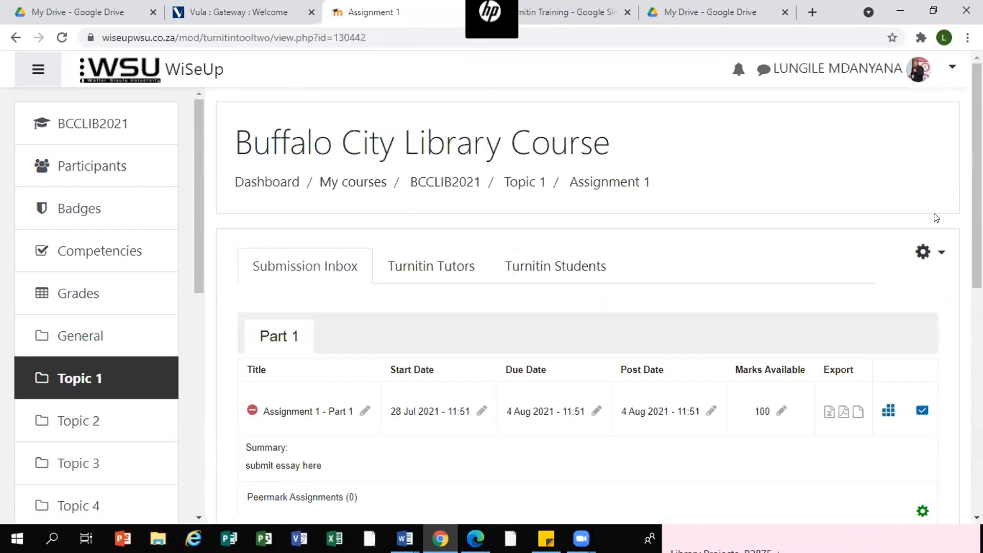
- Return to the BTWLIB2021 course page
click(952, 68)
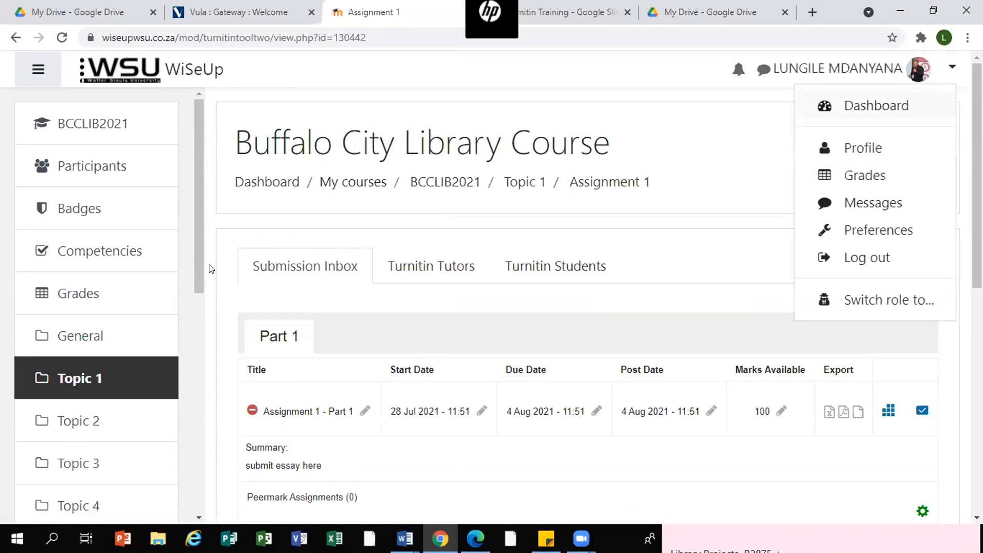
scroll(205, 271, down, 5)
scroll(196, 238, down, 10)
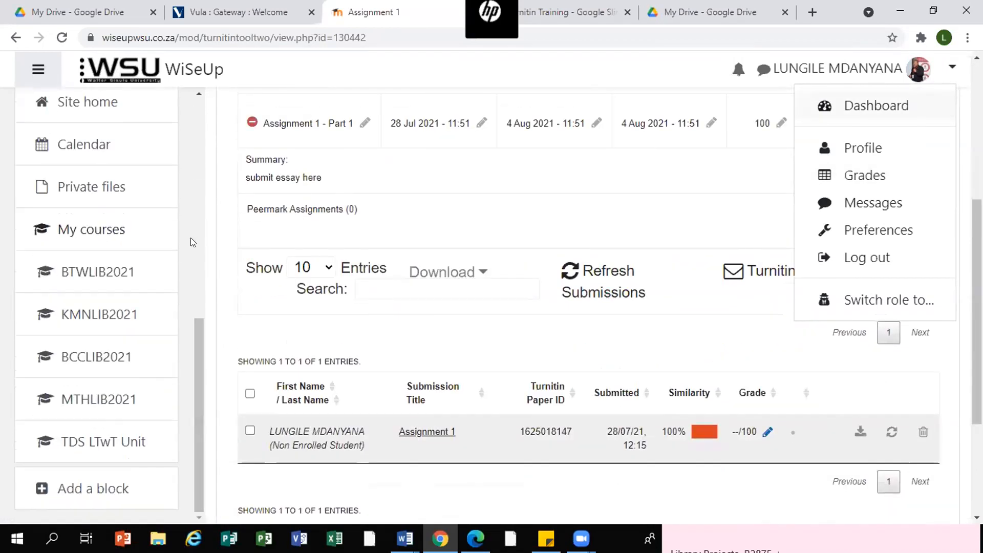
click(54, 267)
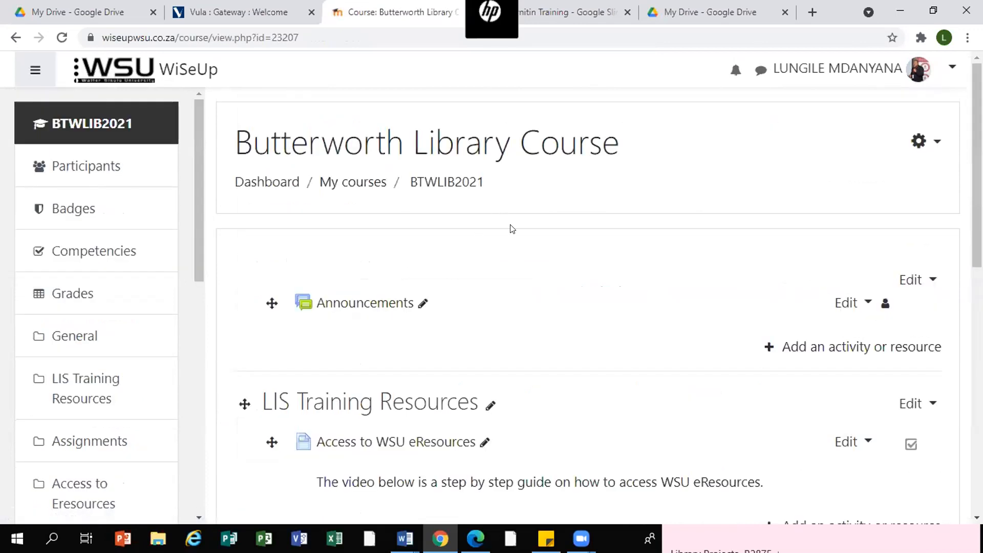
- Review the Assignment 2 activity listed in the course's Assignments section
drag(977, 136, 977, 230)
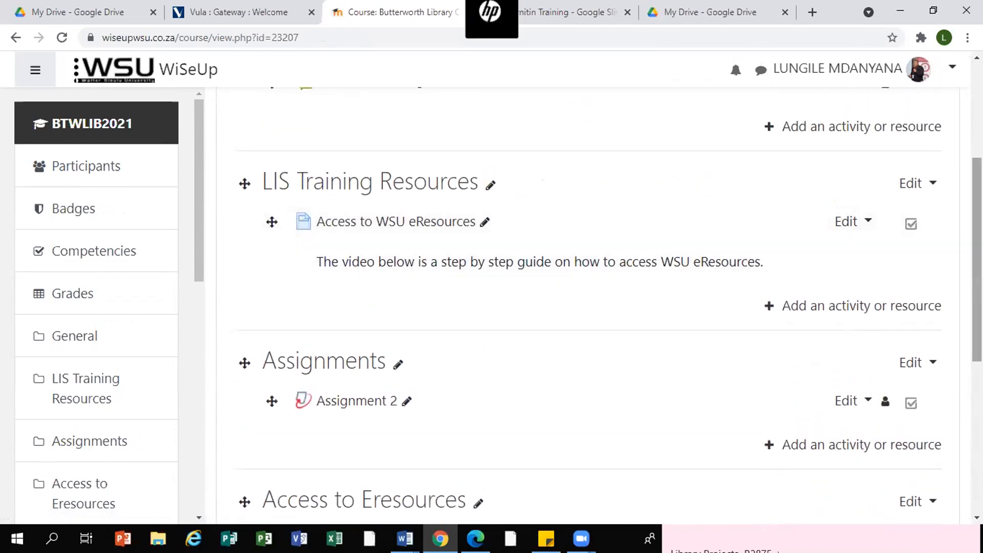
scroll(977, 292, down, 4)
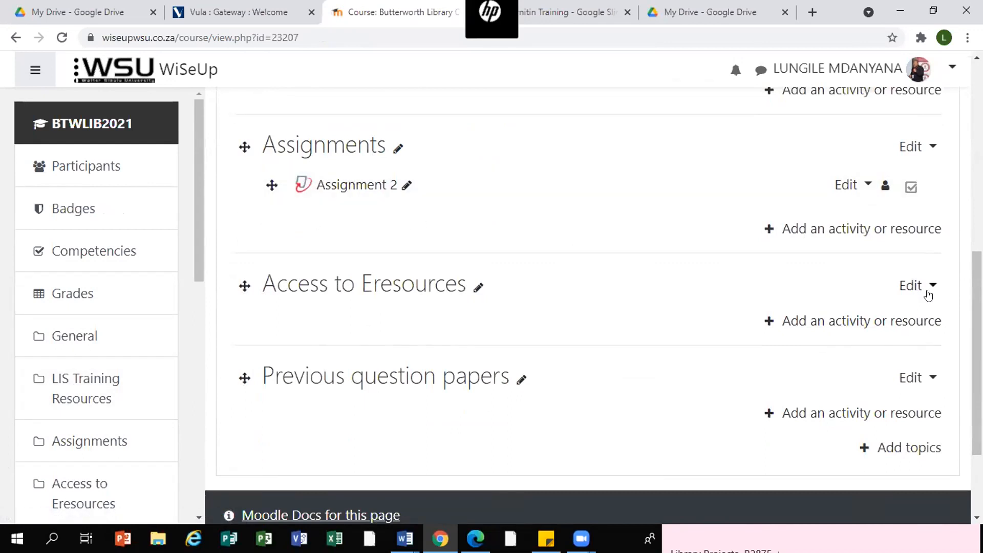
scroll(959, 101, up, 15)
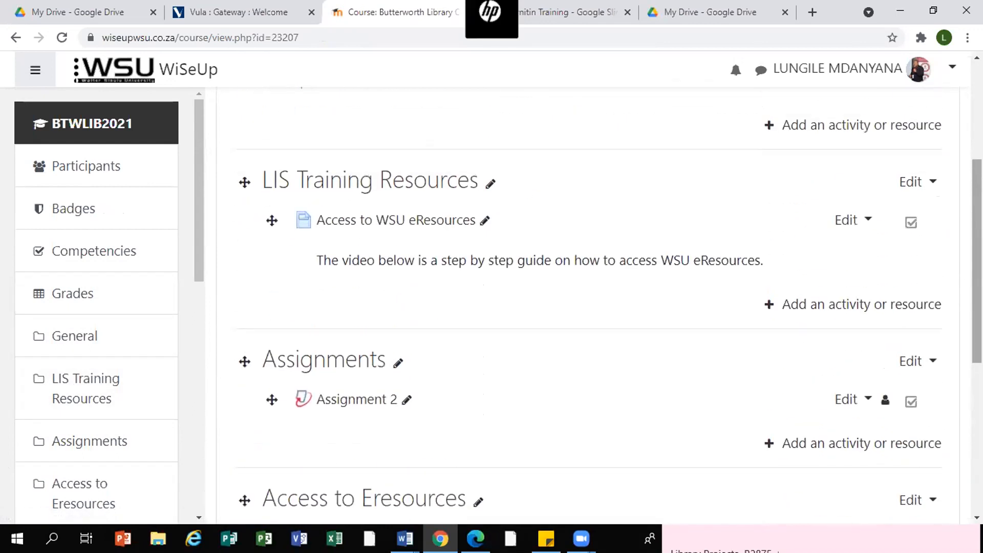
click(951, 66)
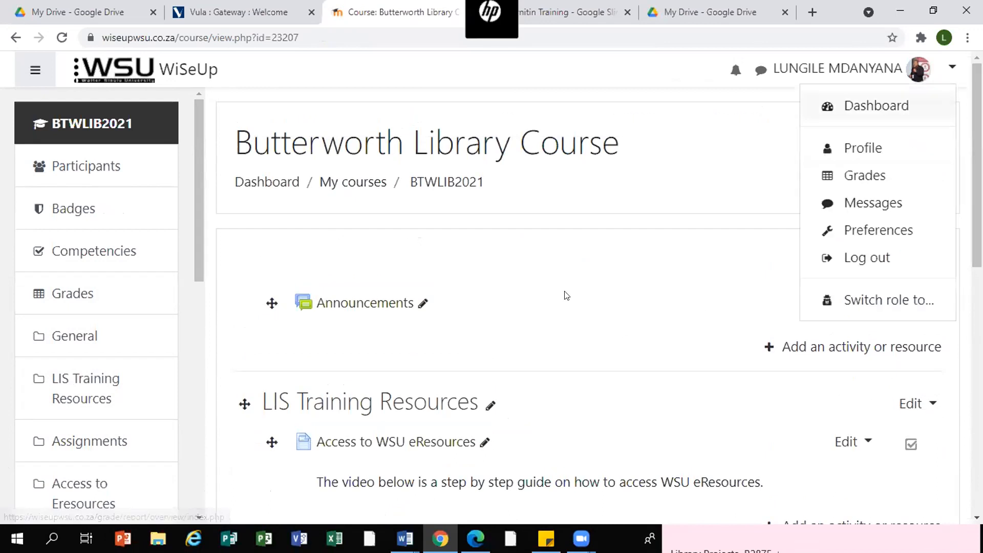
click(708, 146)
scroll(748, 179, down, 7)
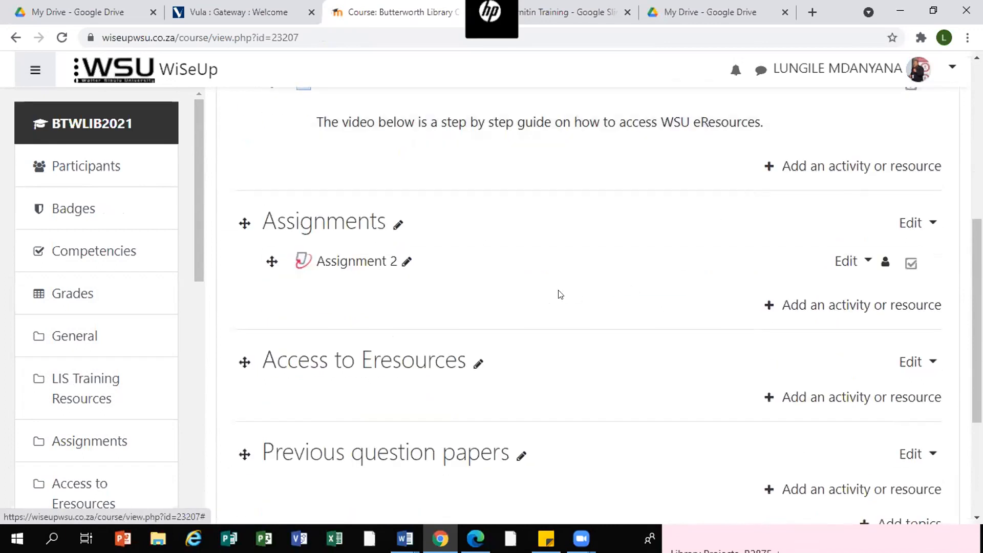
scroll(191, 229, down, 7)
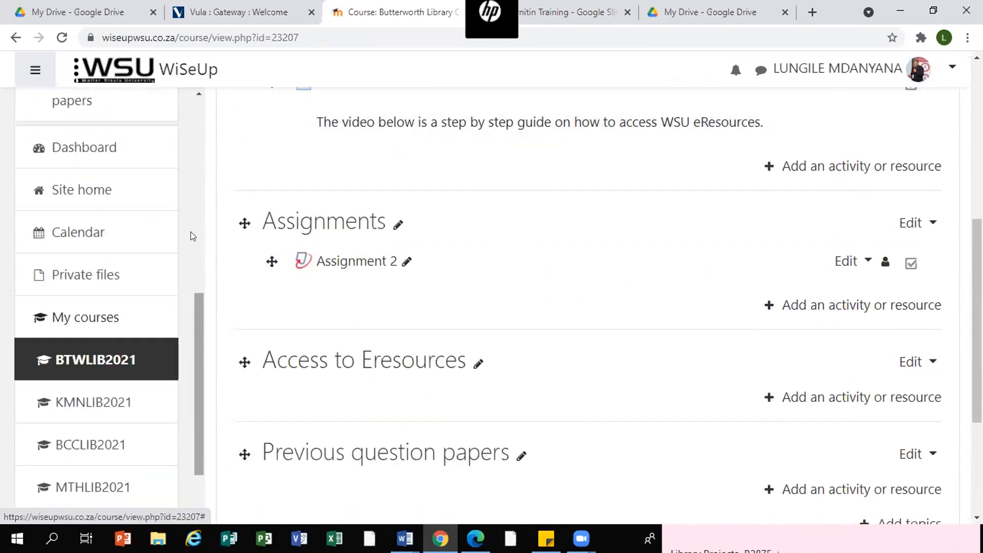
click(80, 272)
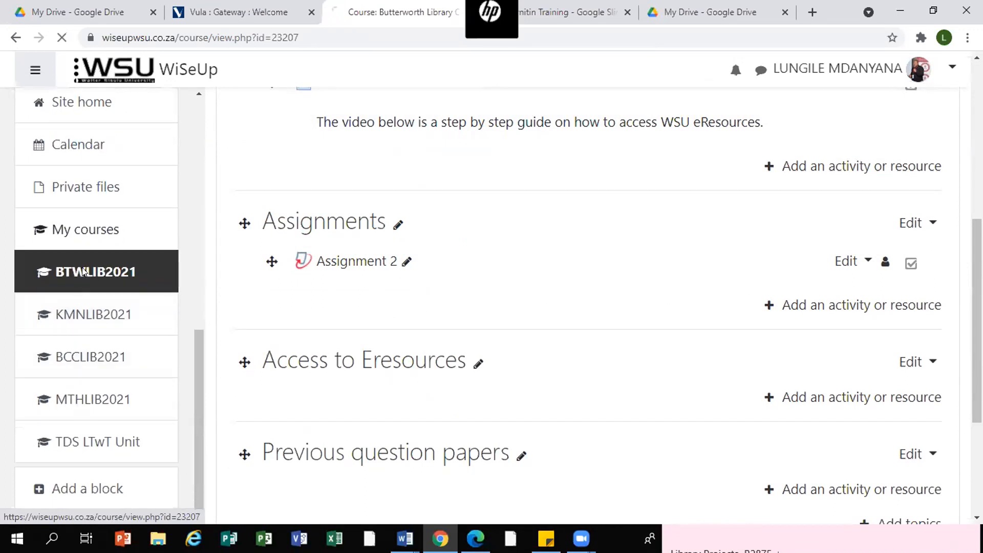
scroll(599, 248, down, 5)
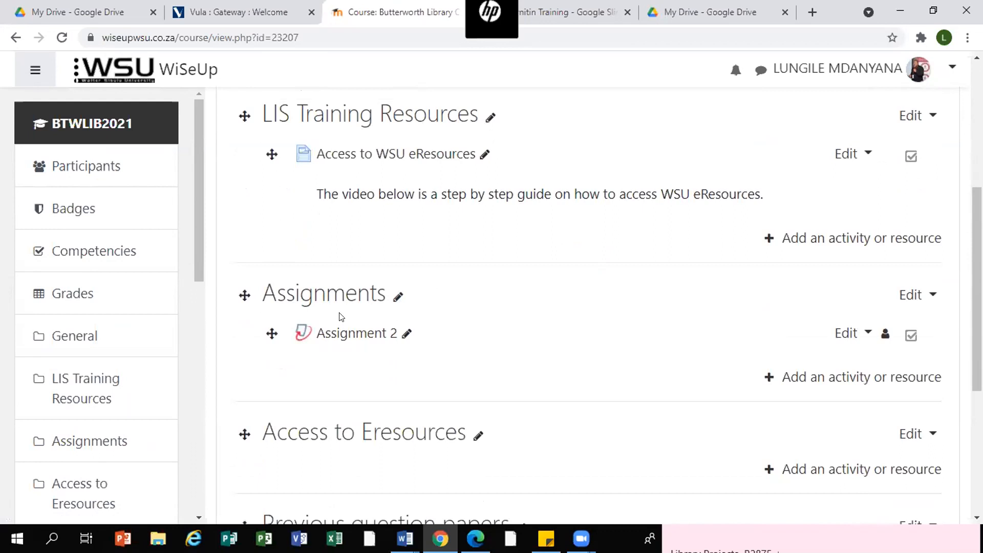
click(351, 296)
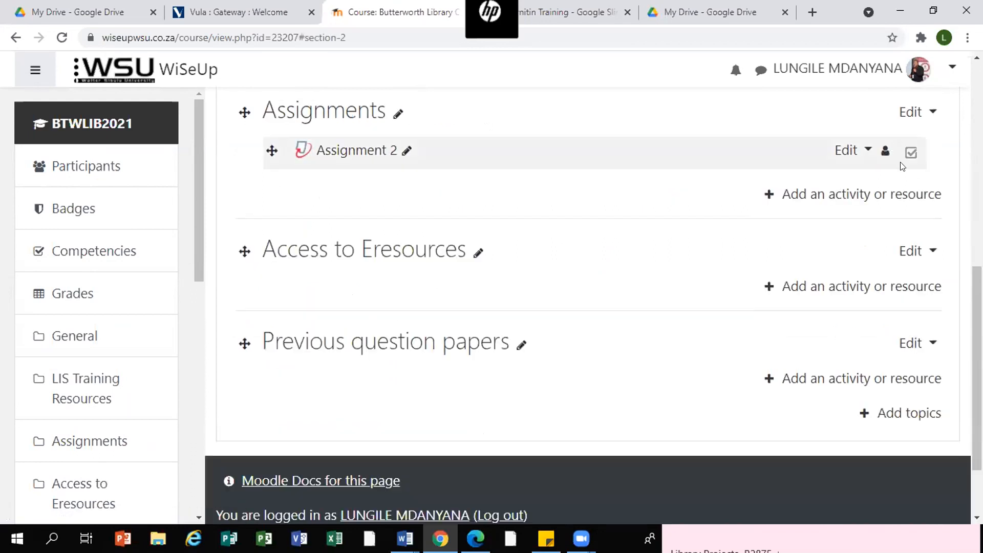
- Switch role to Student to view the course as a student
click(953, 67)
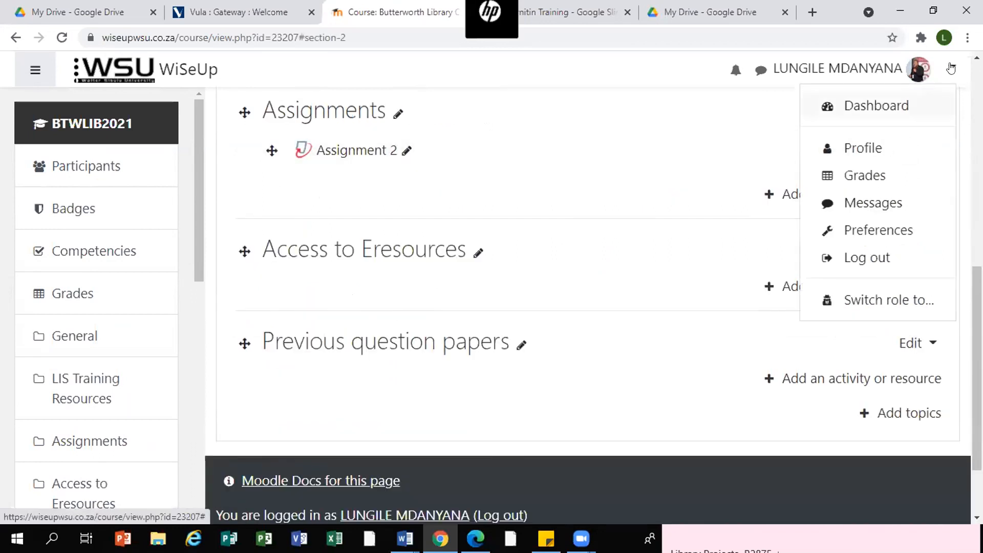
click(873, 300)
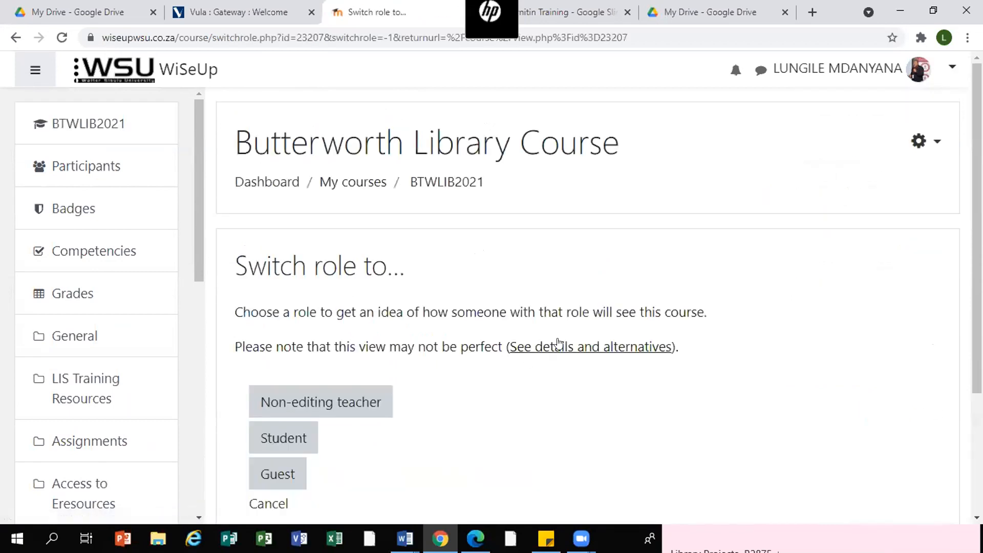
click(283, 436)
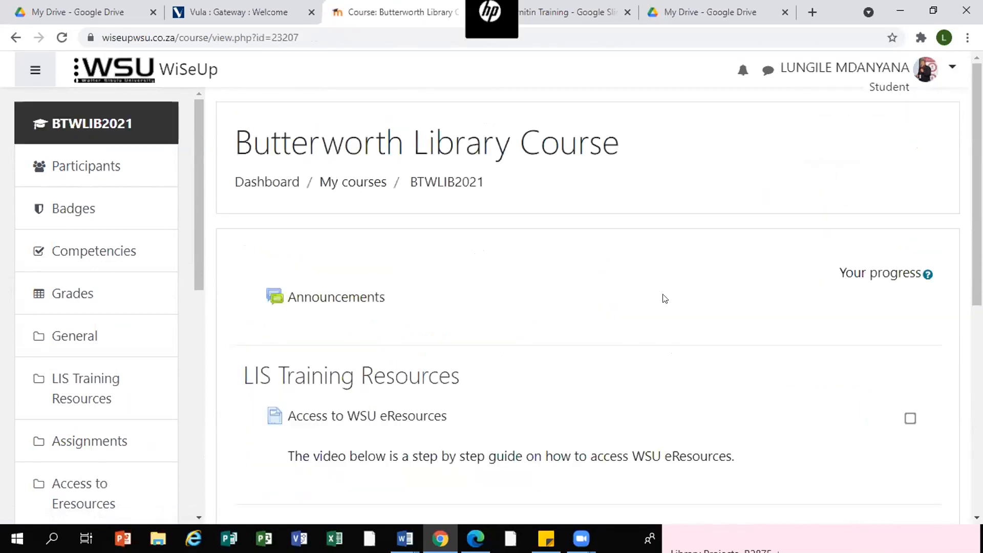
- Open Assignment 2 from the course's Assignments section as a student and start a paper submission
scroll(708, 263, down, 5)
scroll(708, 263, down, 2)
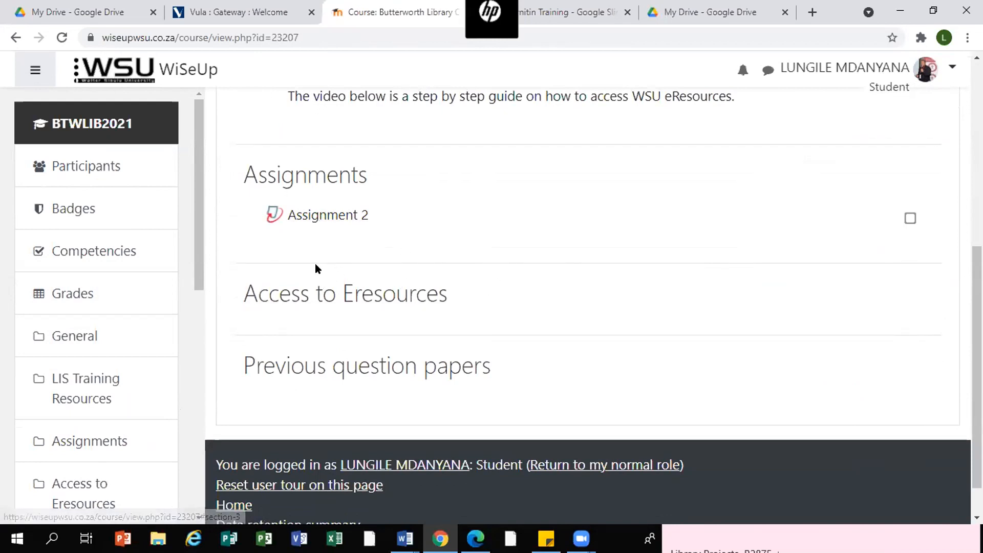
click(317, 218)
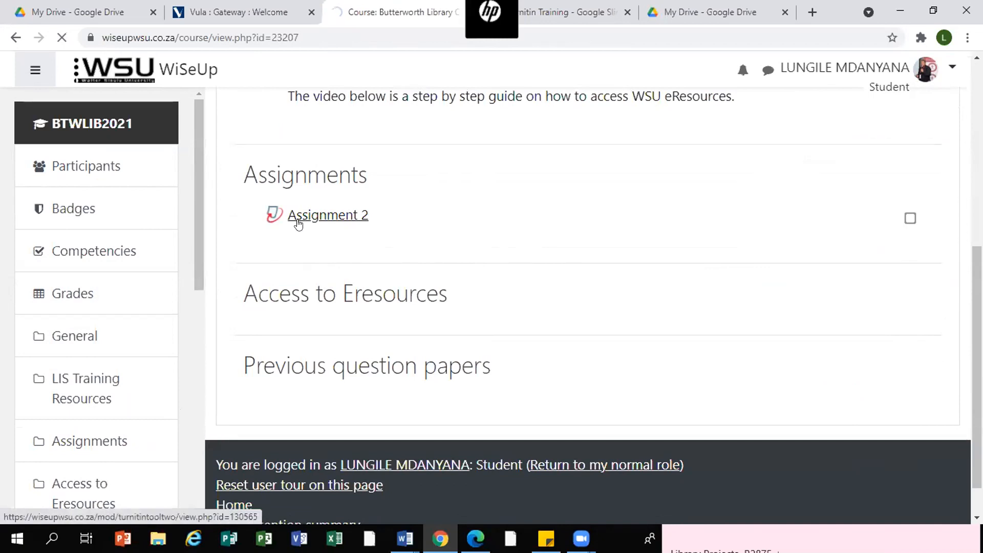
scroll(518, 226, down, 4)
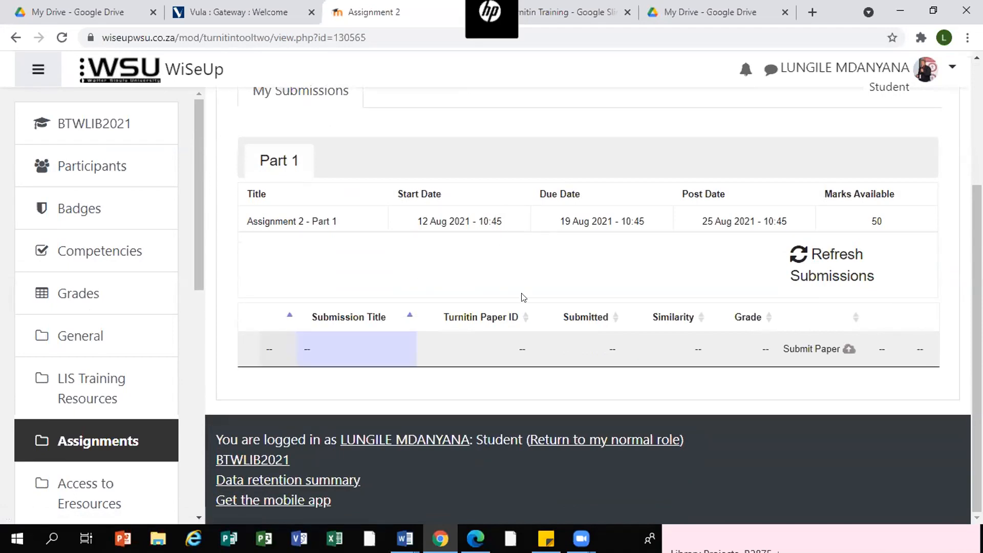
click(812, 349)
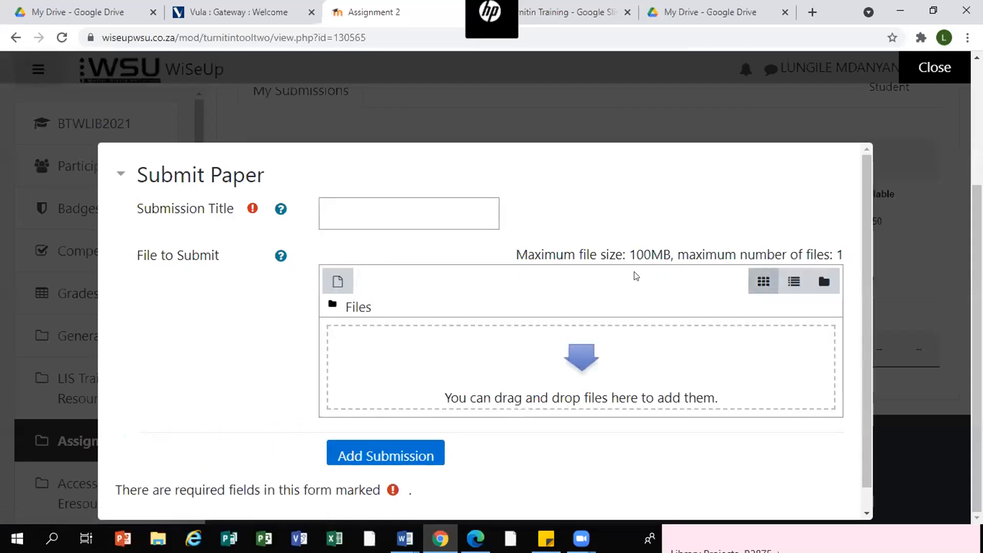
- Set the submission title to Assignment 2
scroll(634, 272, down, 1)
click(354, 189)
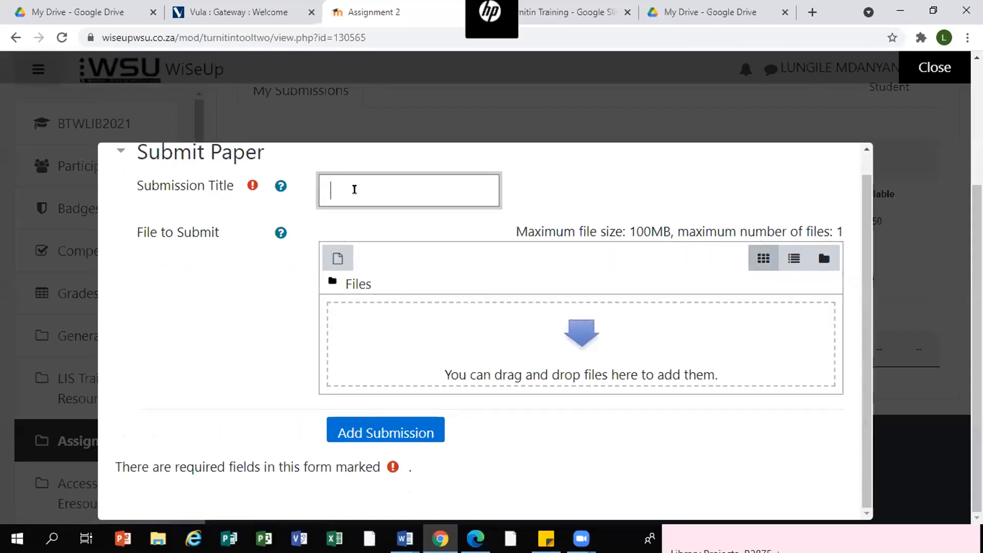
text(Assign)
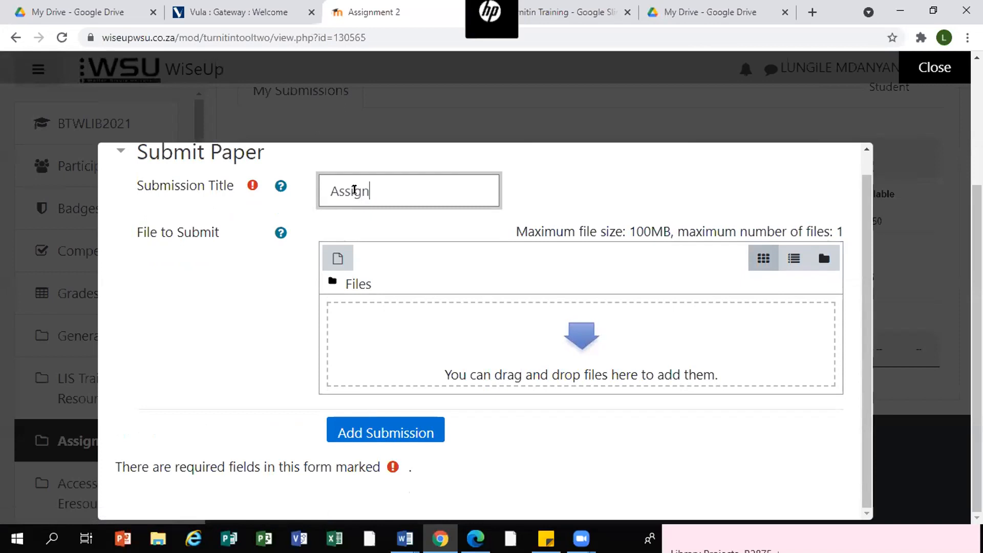
text(ment 2)
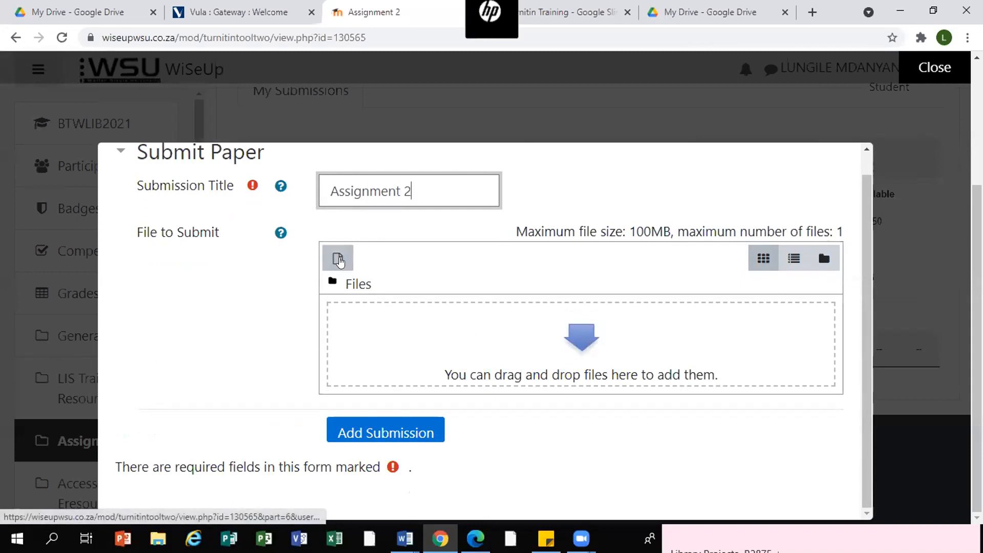
- Upload the Final Draft TOR UFH WSU Unisa Library Operations Mangement Committee (004) (2).doc file from Documents as the file to submit
click(336, 260)
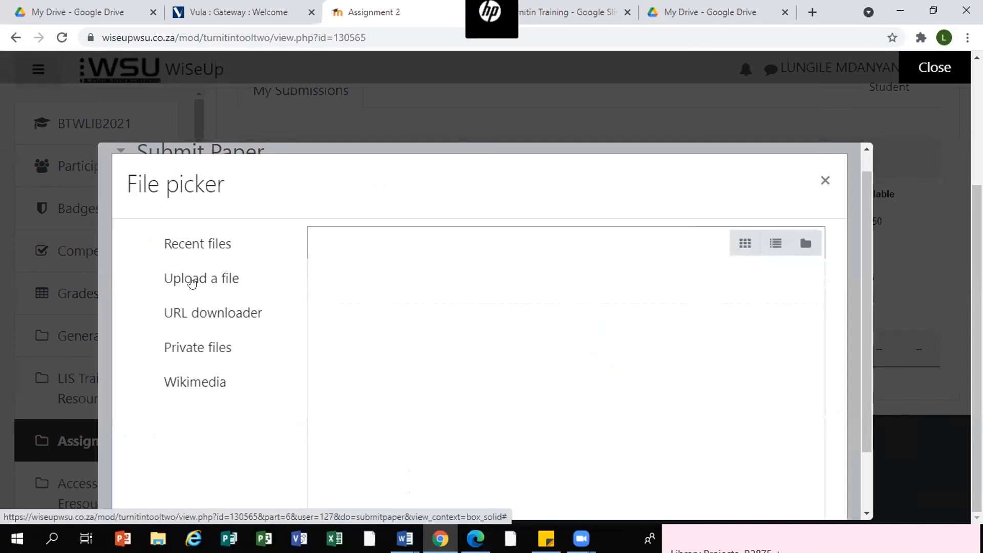
scroll(194, 277, down, 2)
click(193, 277)
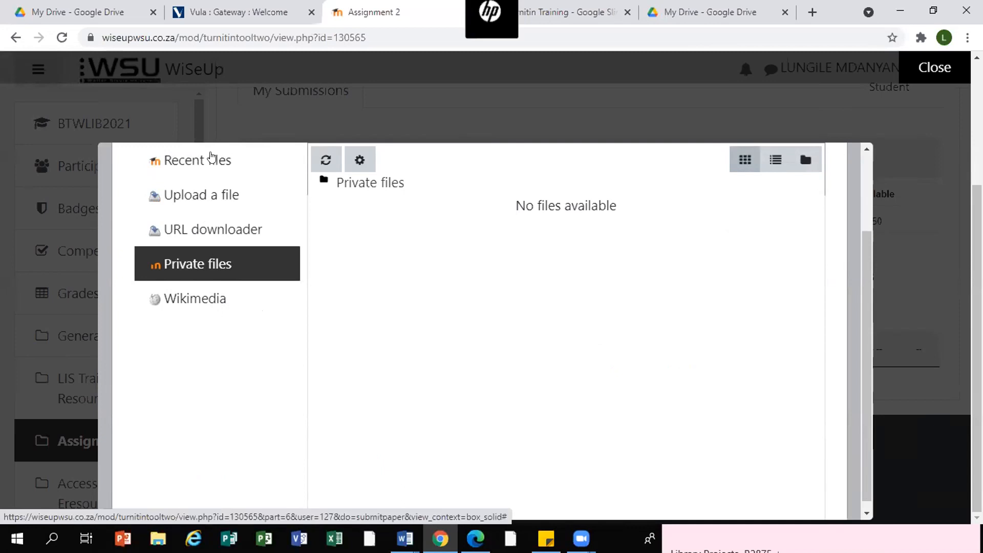
click(188, 195)
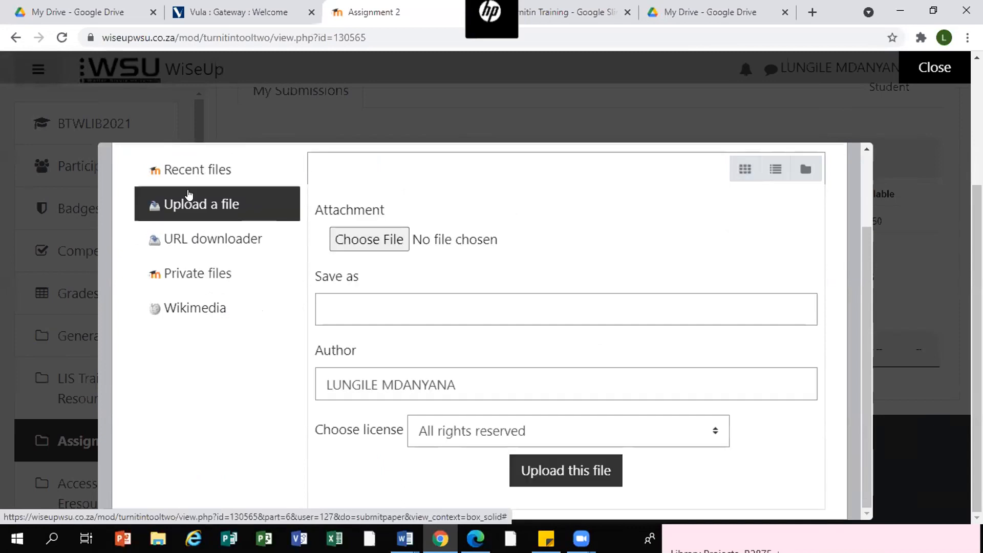
click(366, 239)
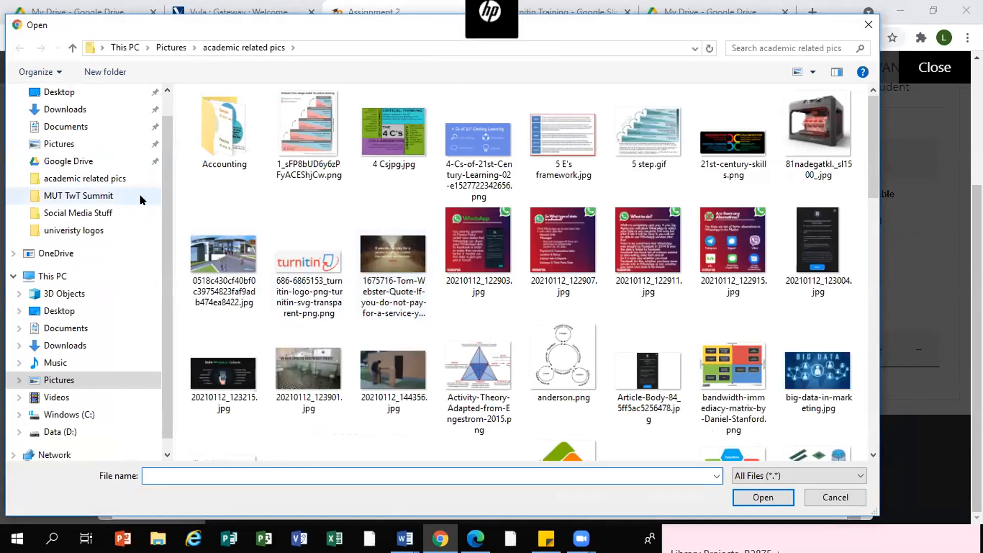
click(56, 126)
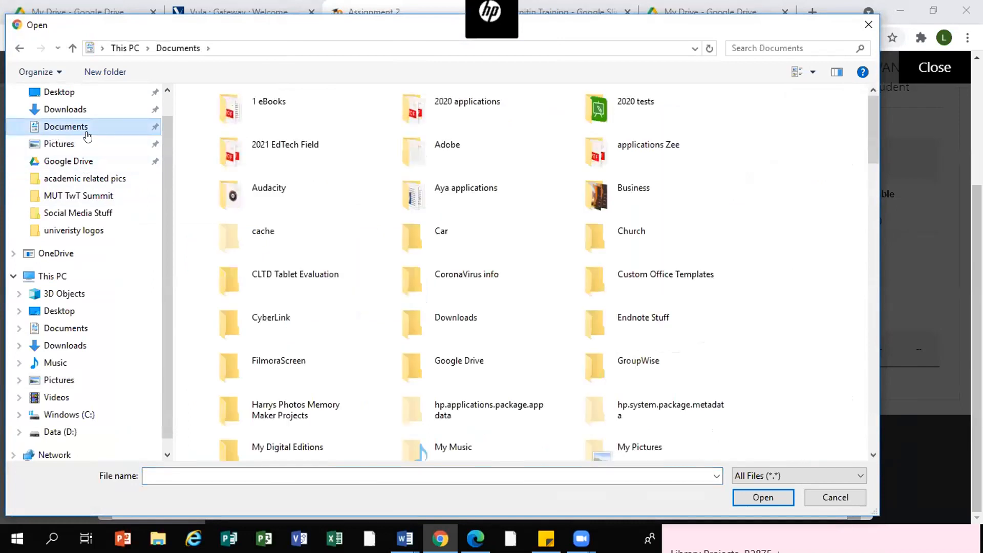
scroll(341, 246, down, 15)
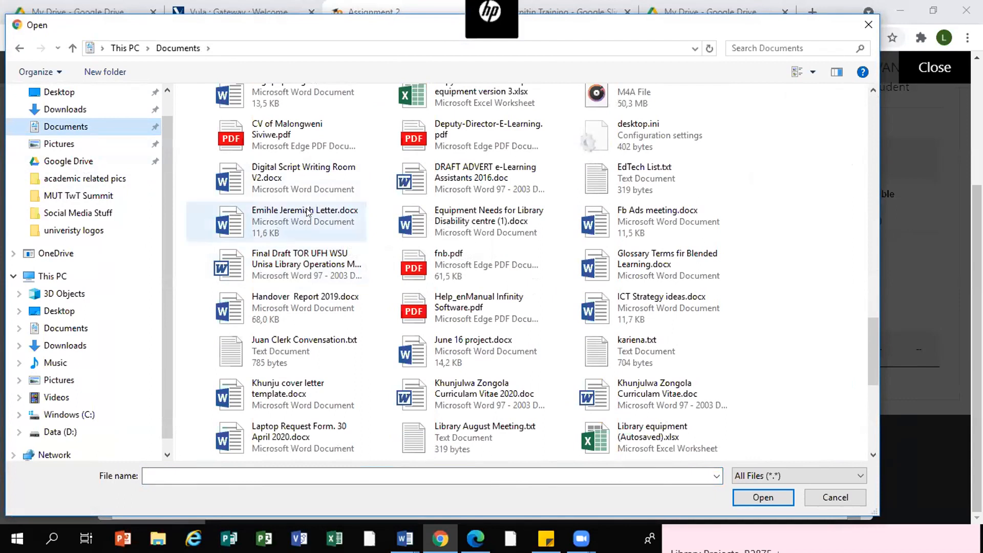
click(296, 270)
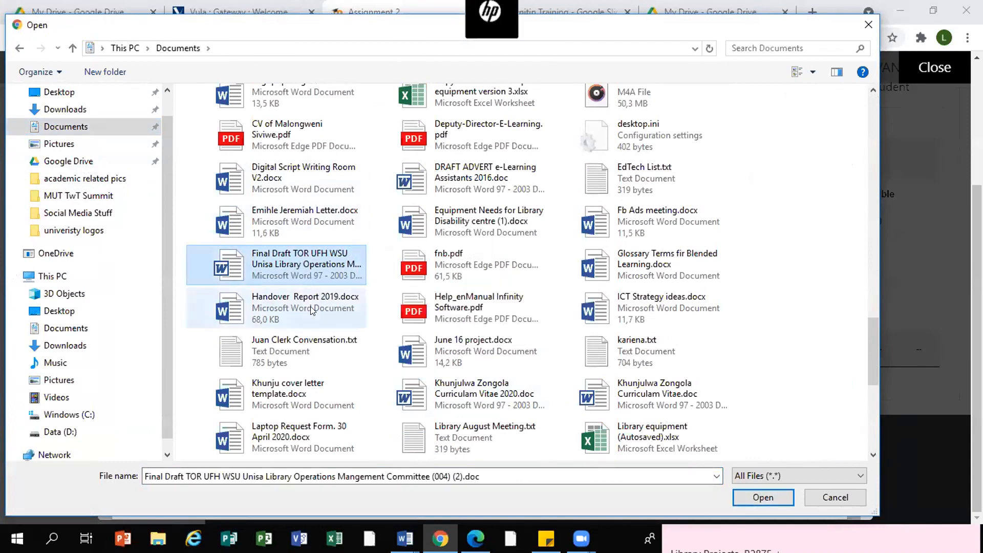
click(762, 497)
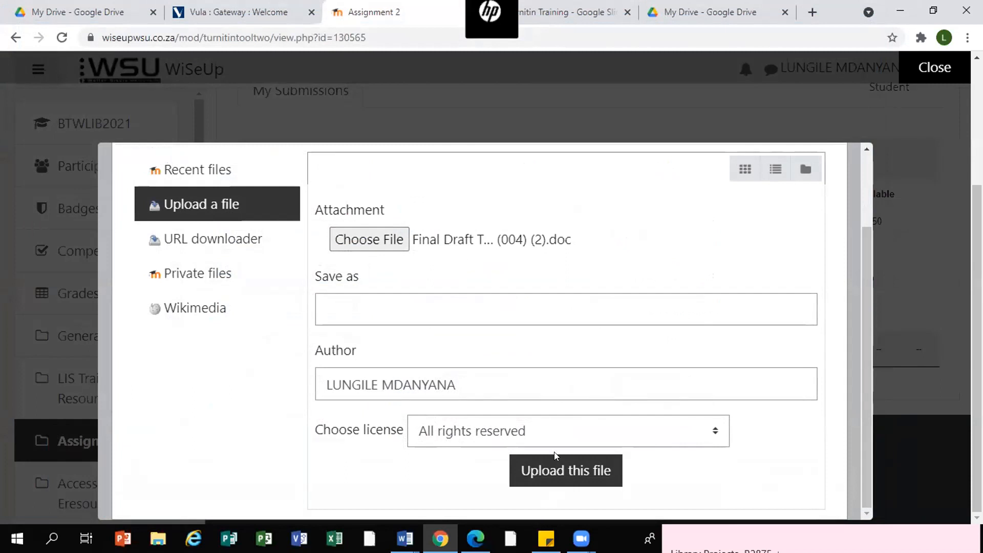
click(560, 476)
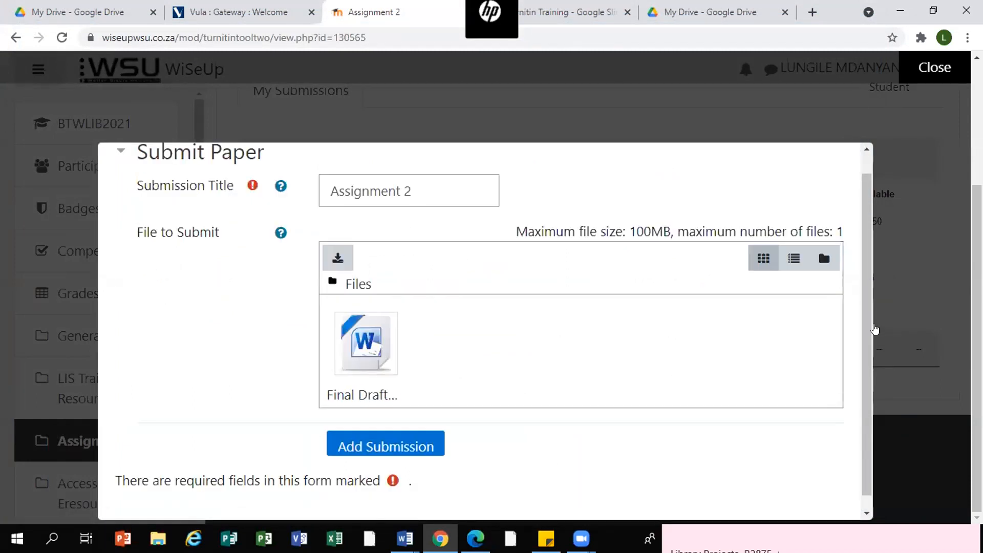
- Add the submission, close its digital receipt, and review the new entry in the submissions list
scroll(867, 300, down, 1)
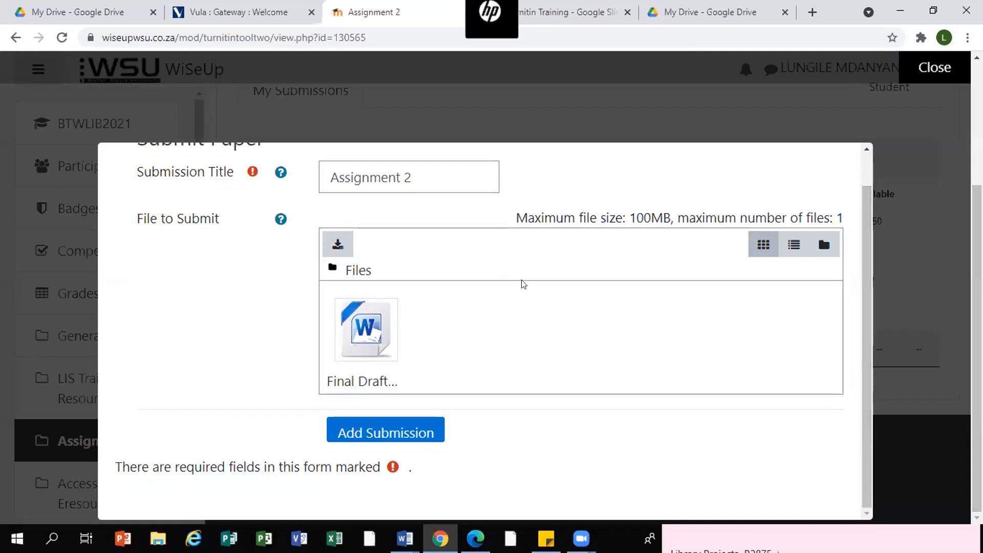
click(435, 432)
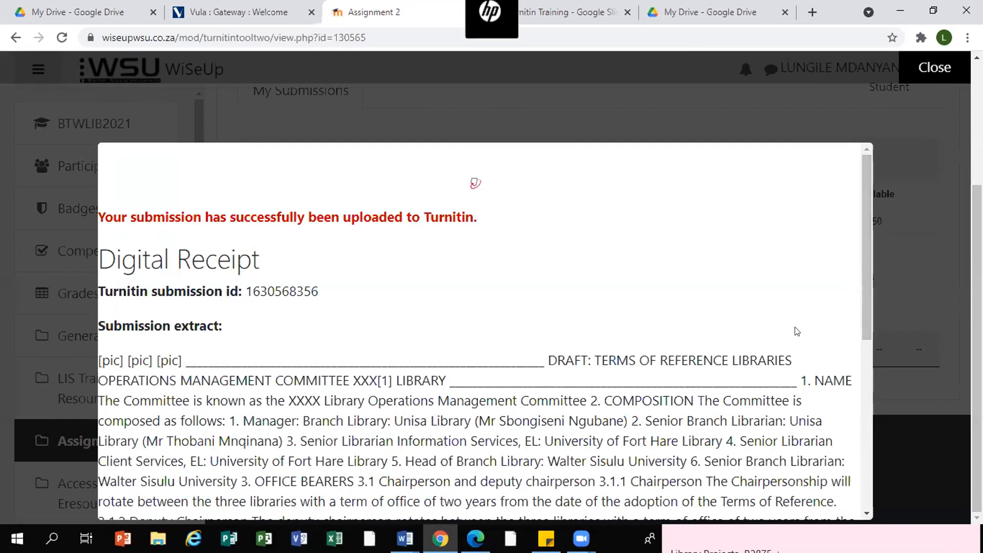
scroll(869, 407, down, 3)
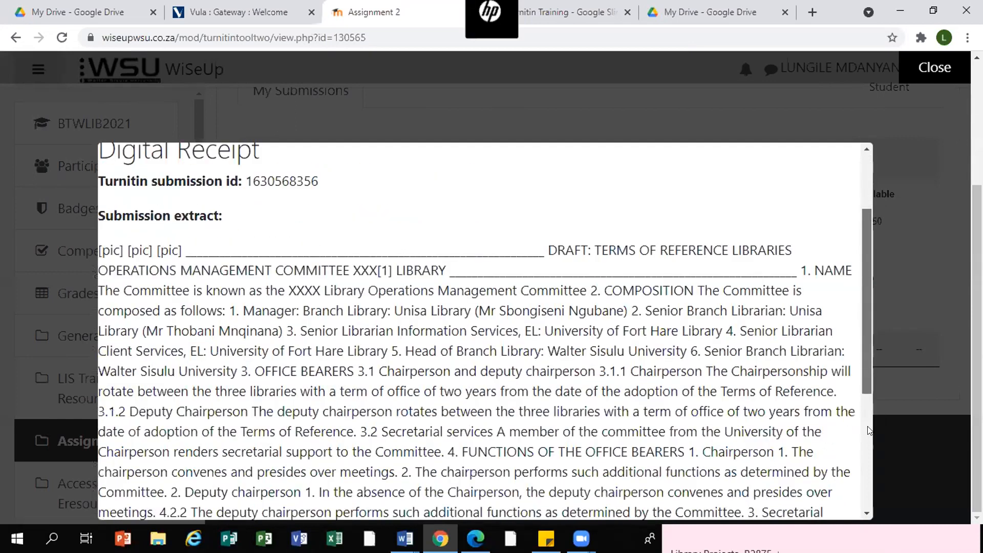
scroll(869, 408, down, 4)
scroll(871, 248, up, 7)
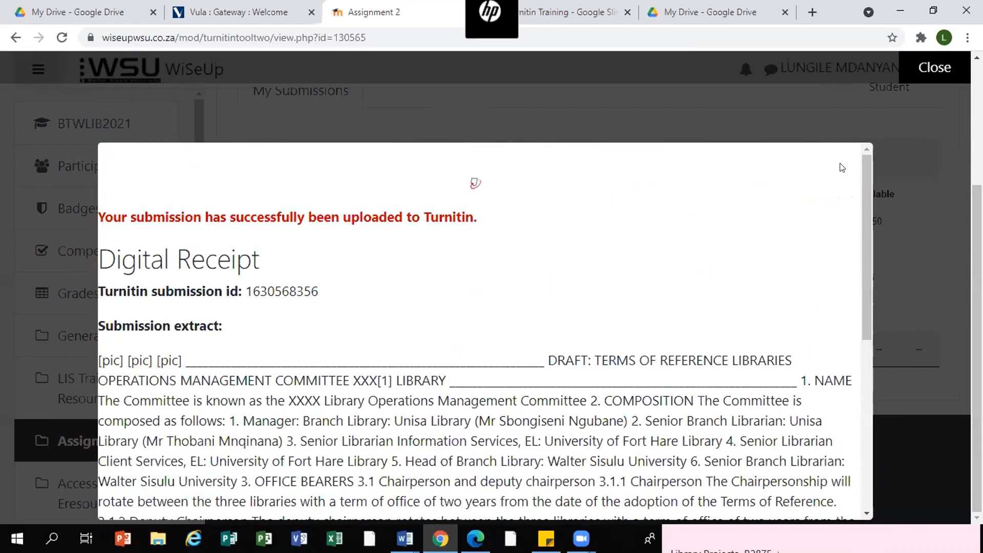
click(931, 67)
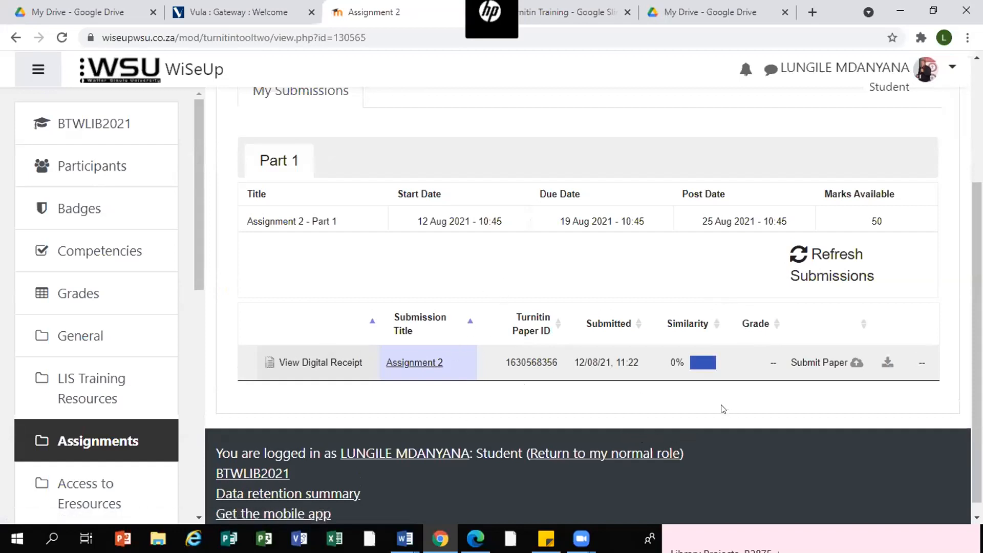
scroll(555, 413, down, 1)
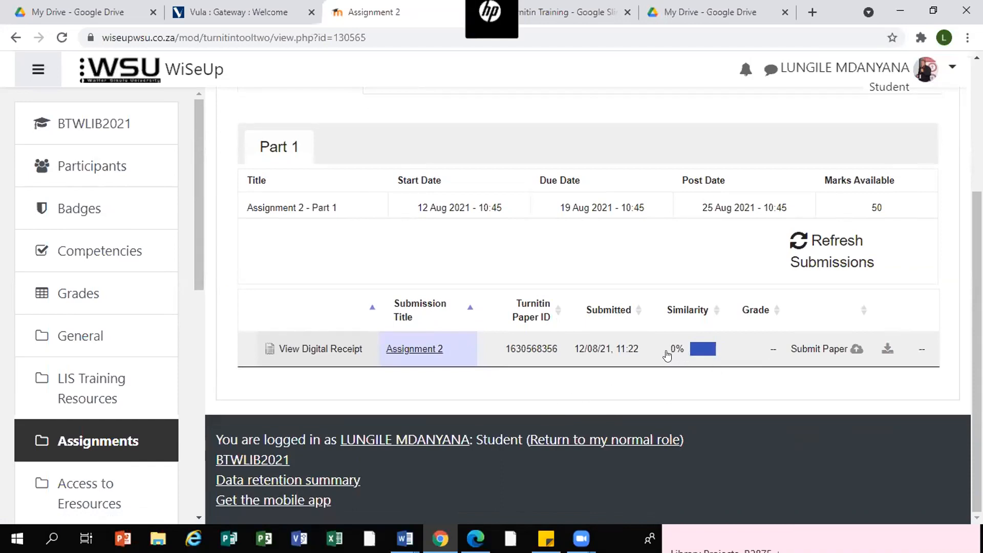
scroll(454, 242, up, 3)
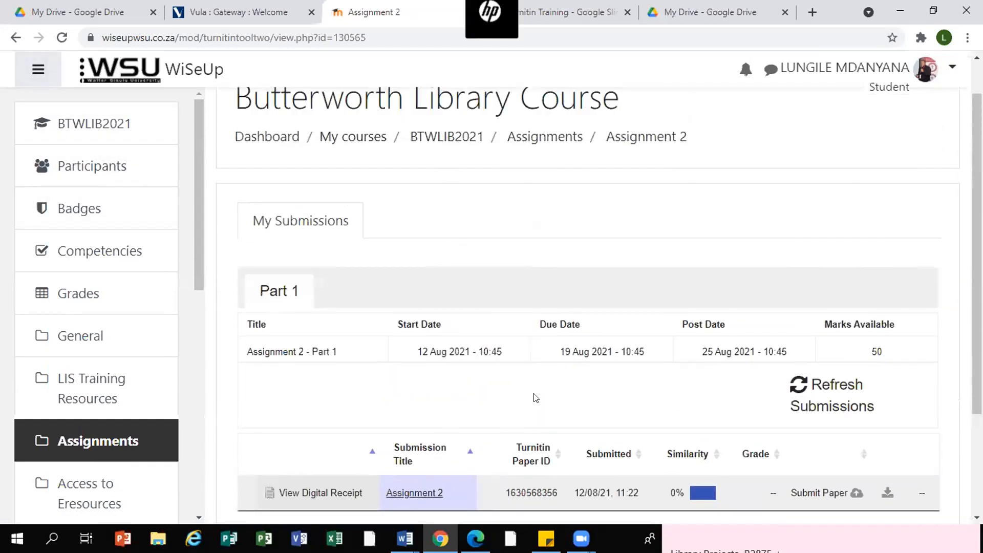
scroll(533, 394, down, 3)
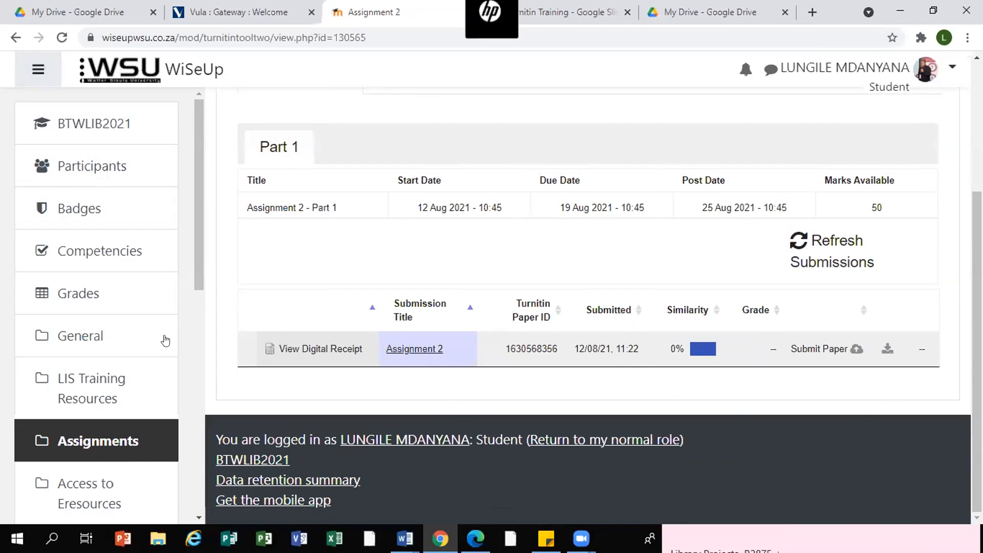
- Open the BCCLIB2021 course from My courses
drag(198, 186, 179, 423)
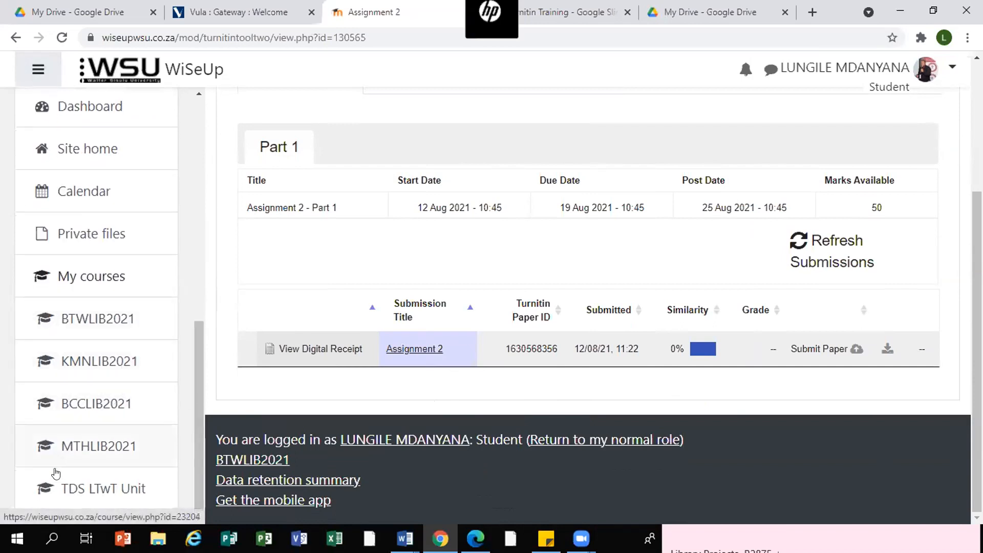
click(64, 410)
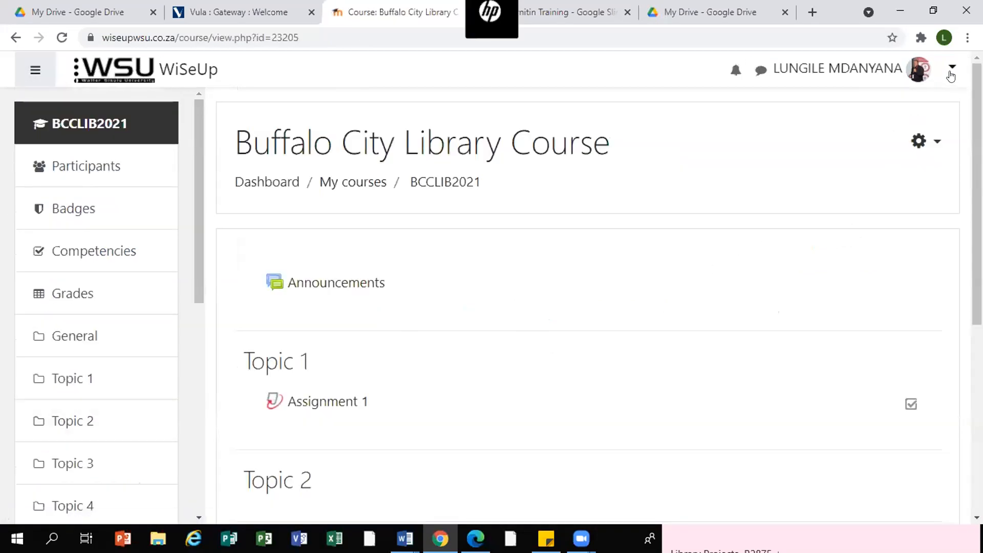
click(951, 67)
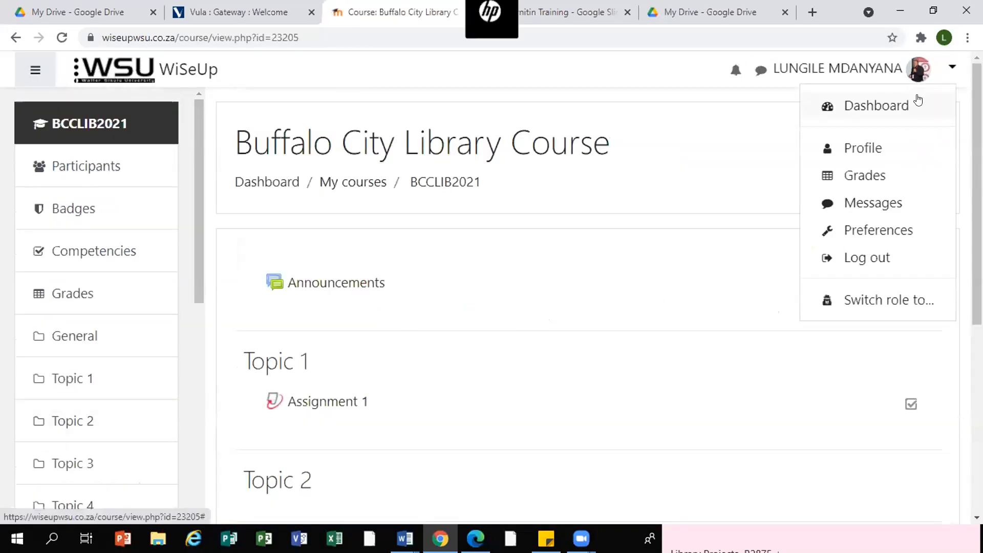
click(892, 303)
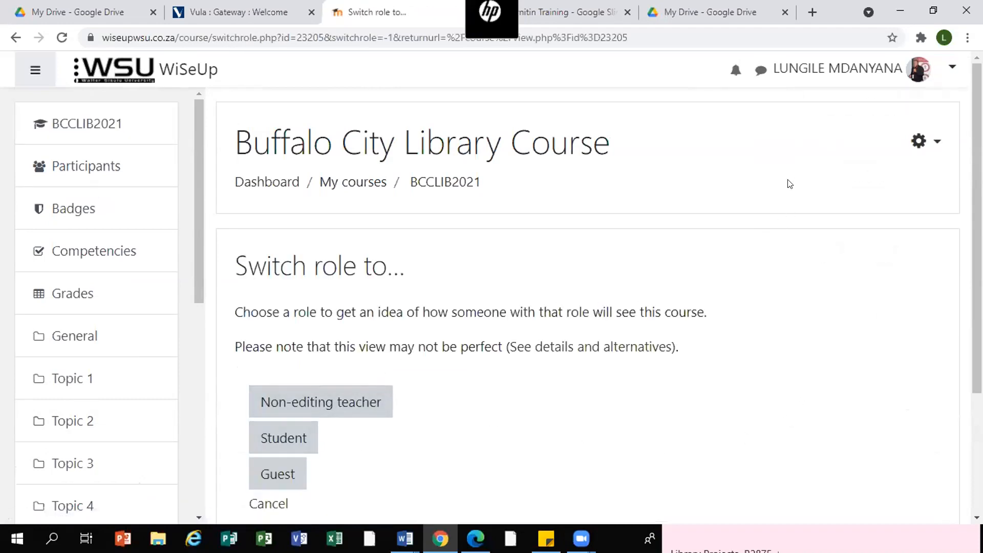
scroll(871, 472, down, 3)
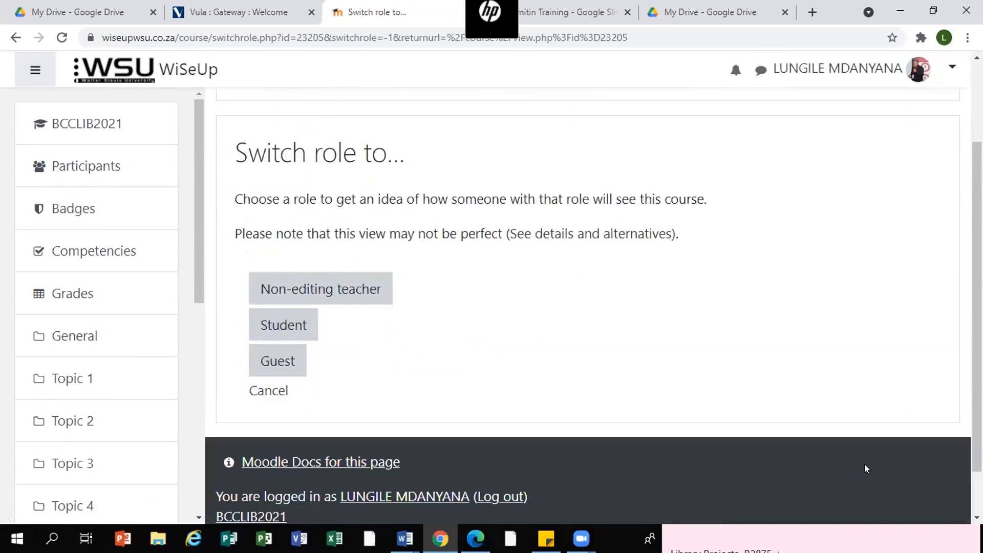
click(254, 361)
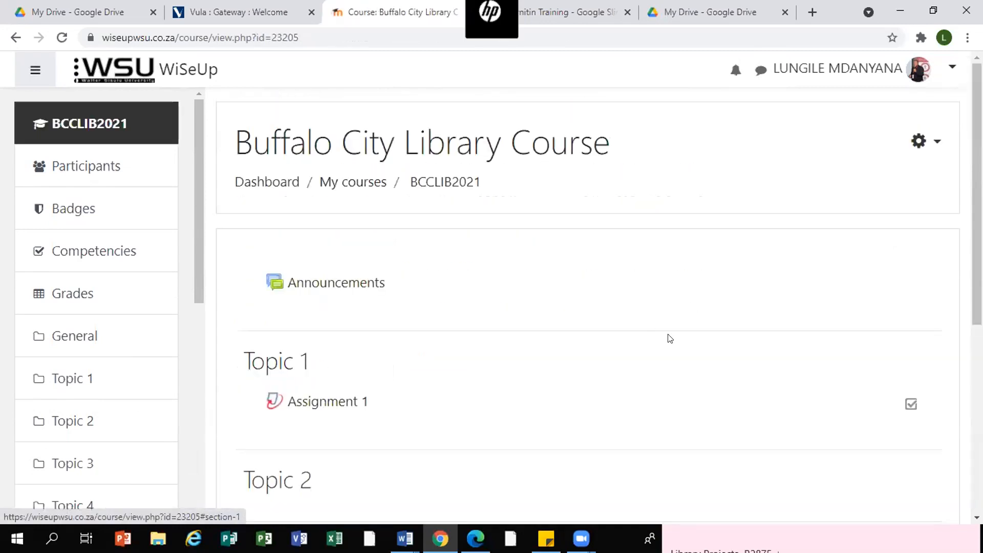
- Open Assignment 1 in the BCCLIB2021 course's Topic 1 section
scroll(691, 307, down, 3)
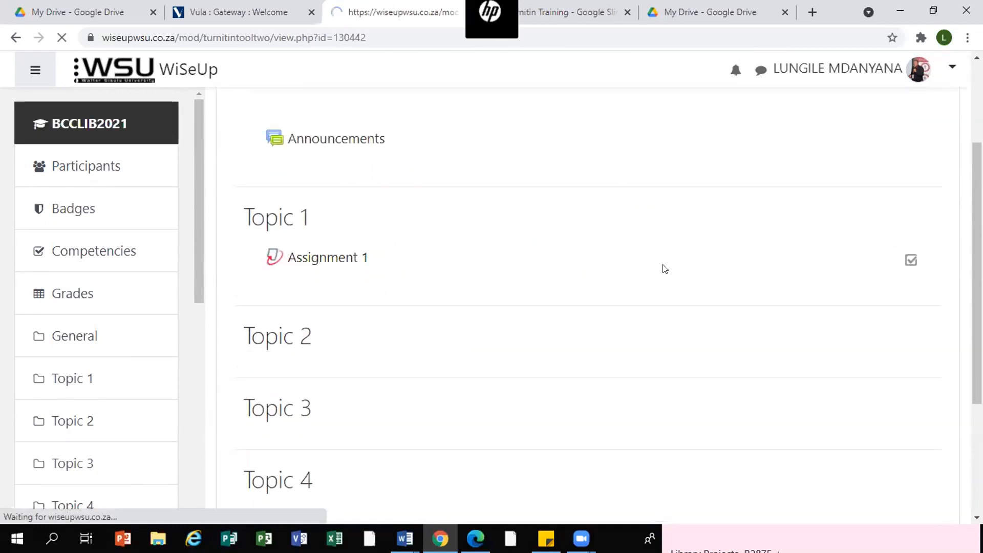
scroll(631, 268, down, 3)
scroll(635, 267, down, 5)
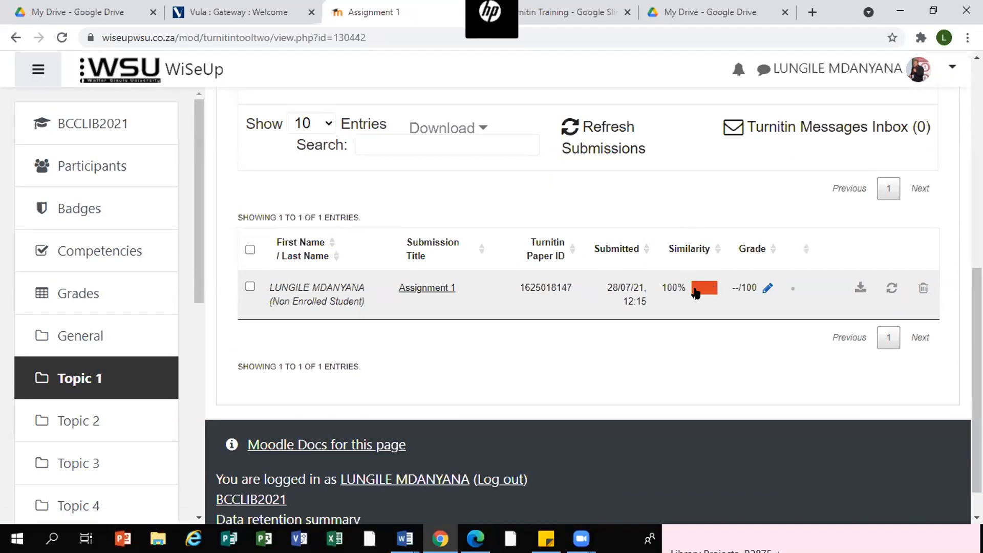
- Open the submitted paper in Turnitin Feedback Studio and display its similarity match overview
click(766, 288)
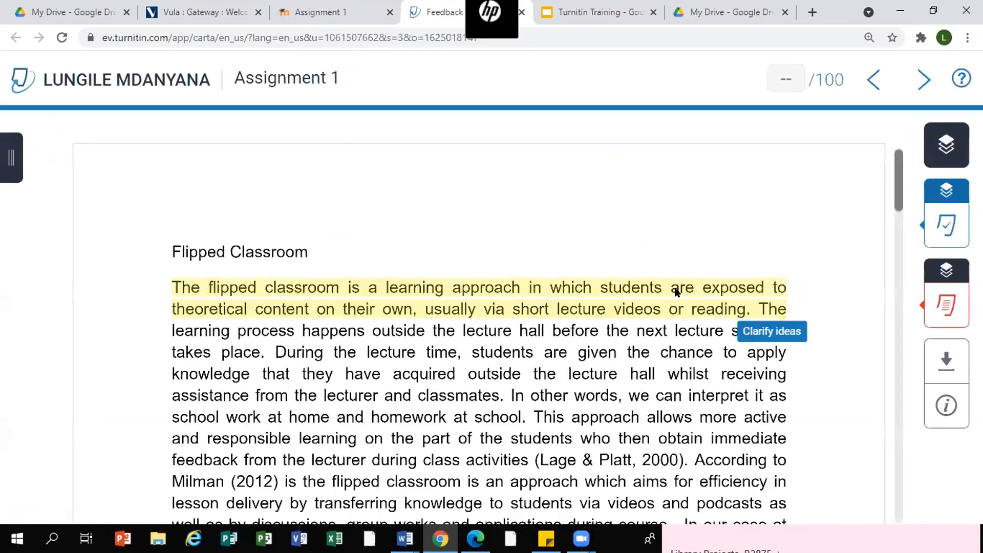
scroll(693, 246, down, 2)
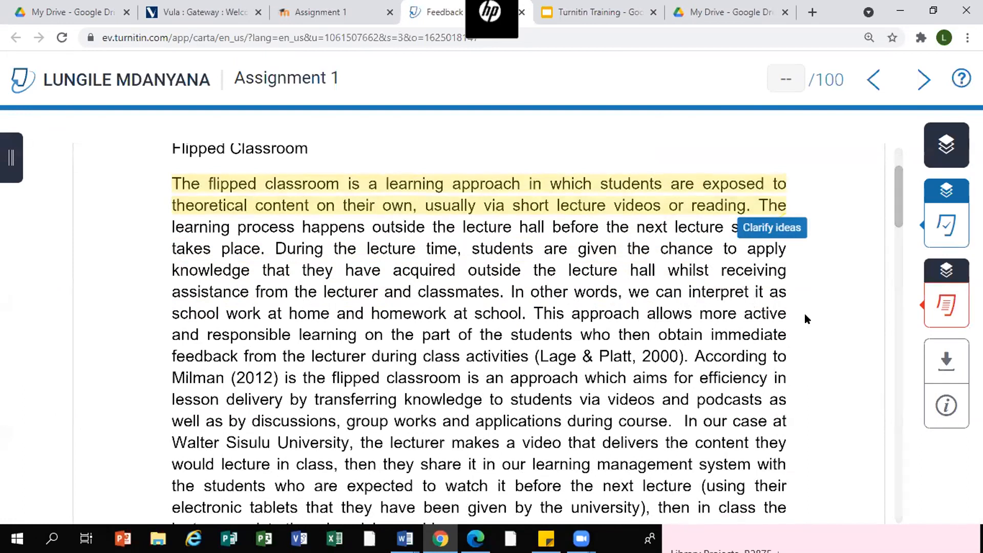
click(947, 305)
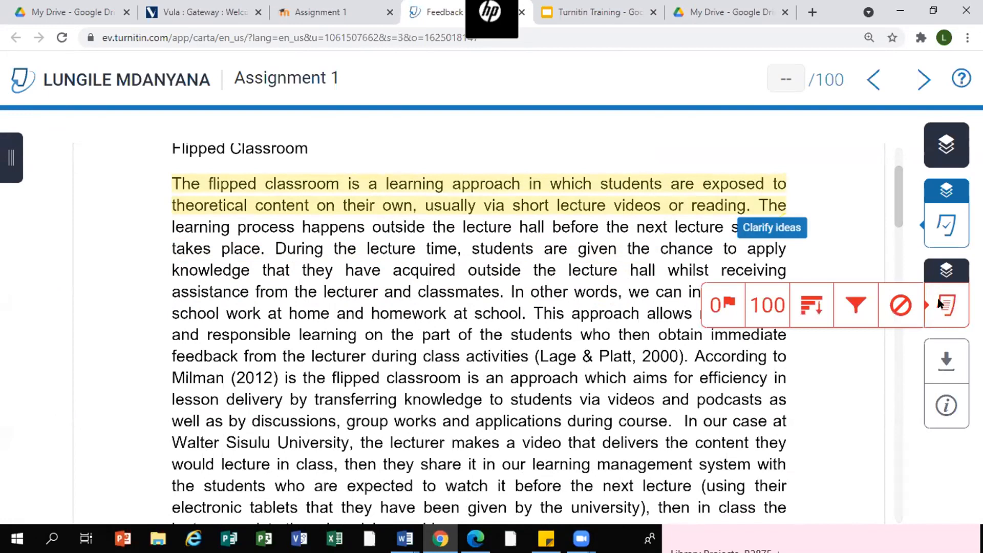
- Review the paper's match overview and the download options, closing each panel afterwards
click(768, 304)
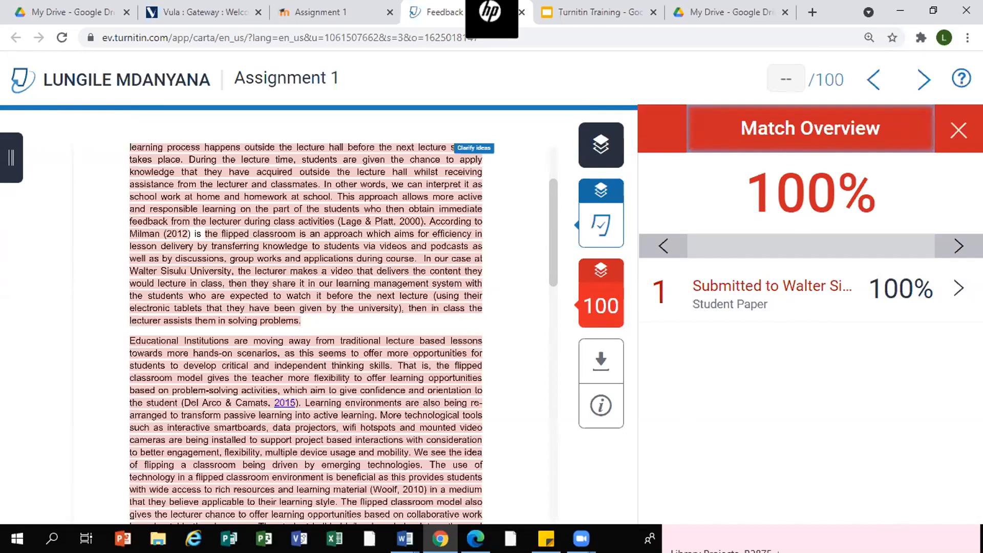
click(959, 130)
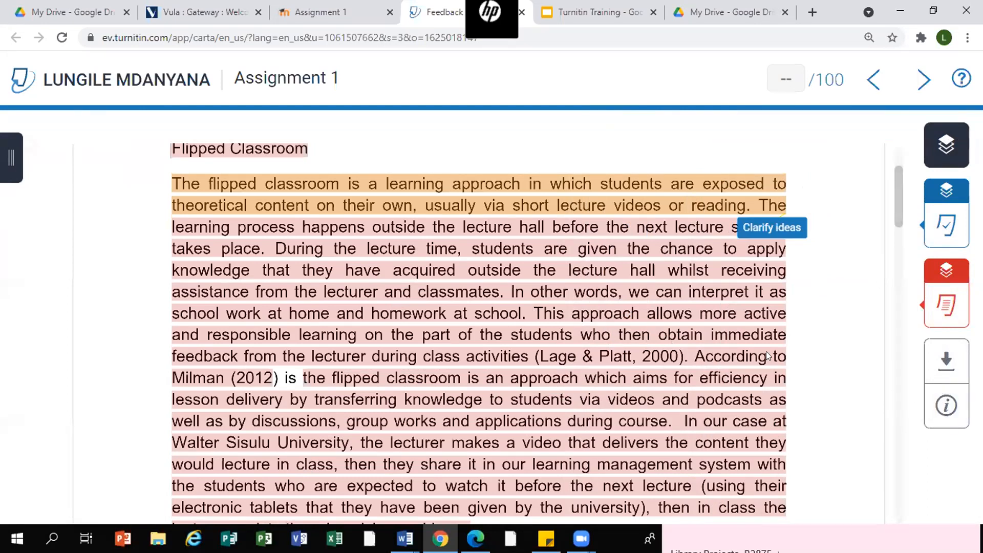
click(947, 361)
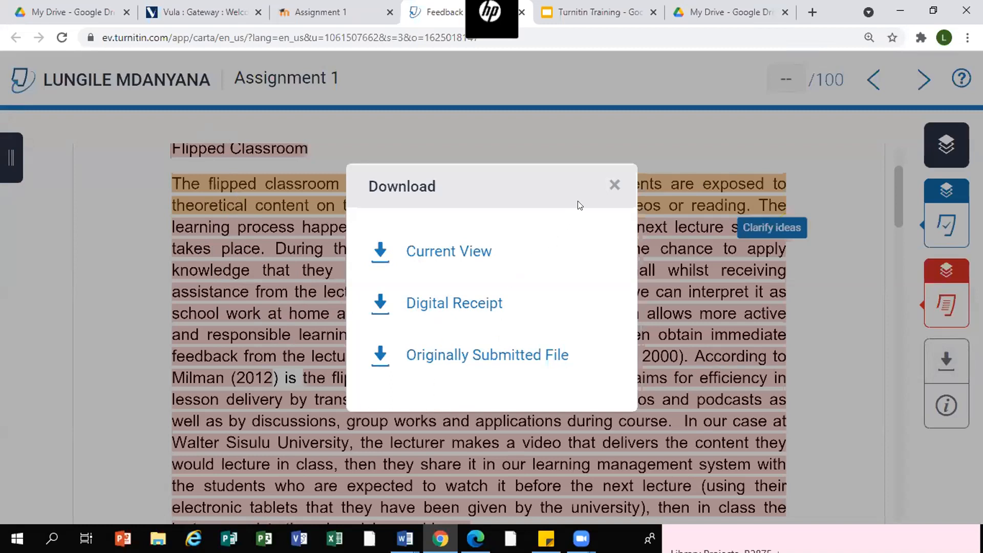
click(614, 186)
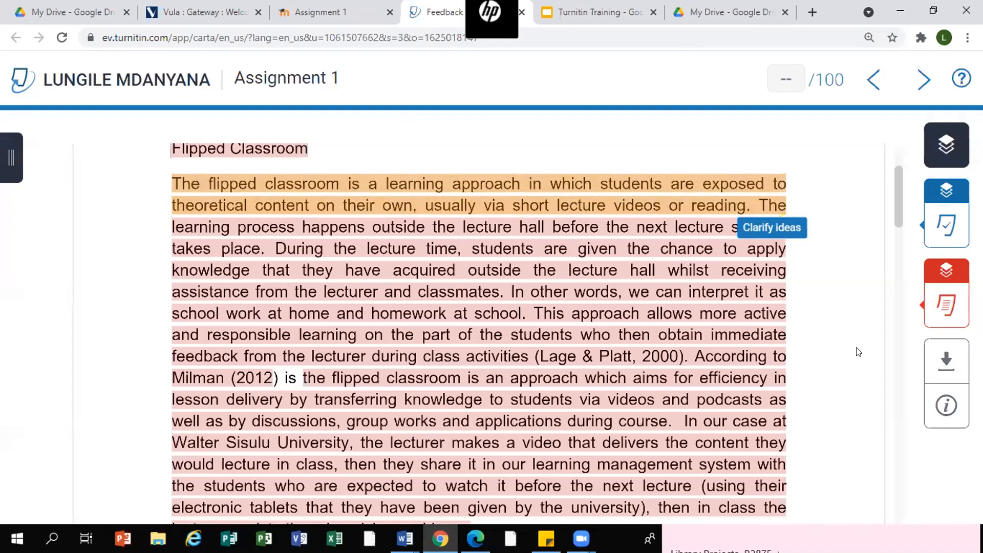
- Open the Feedback Summary panel and place the cursor in a new text comment
click(946, 222)
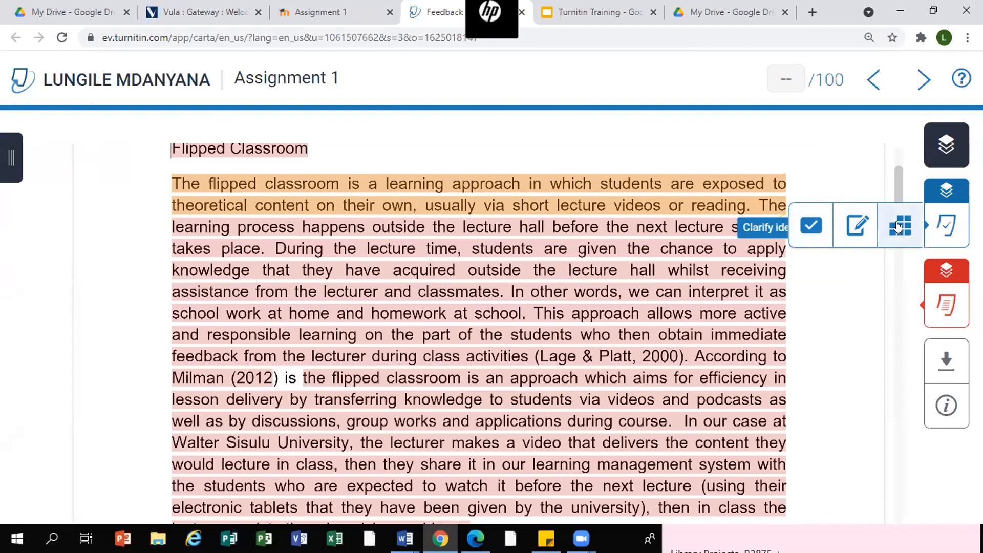
click(851, 225)
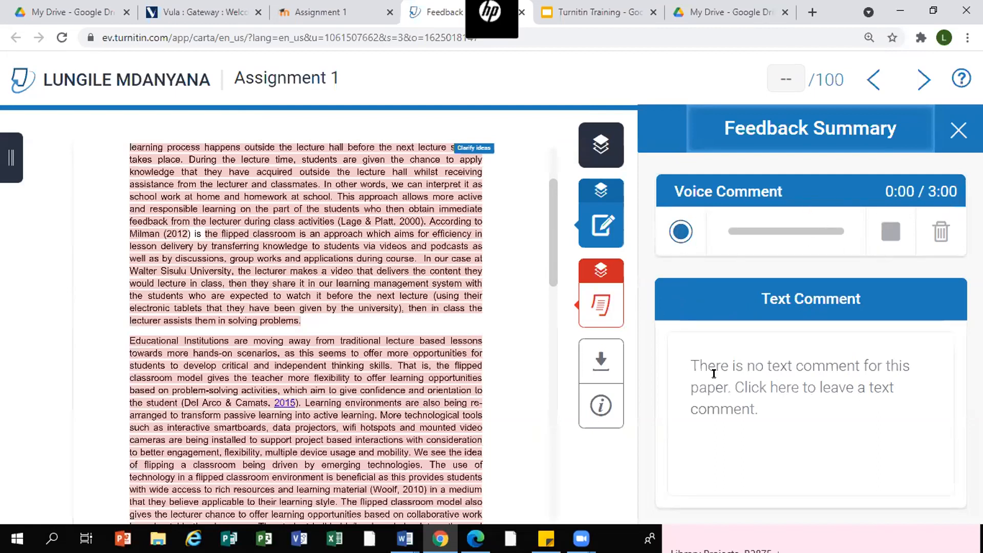
click(742, 350)
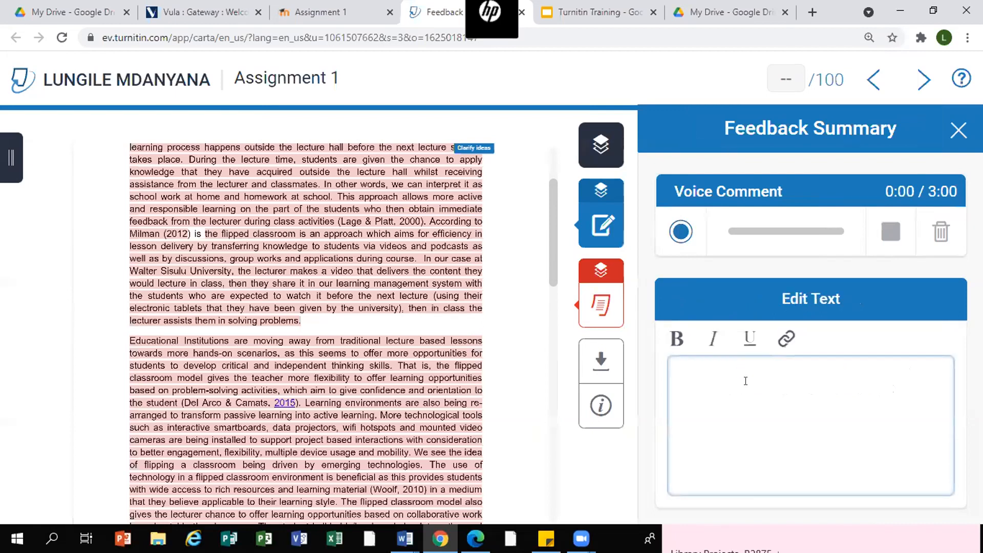
click(767, 396)
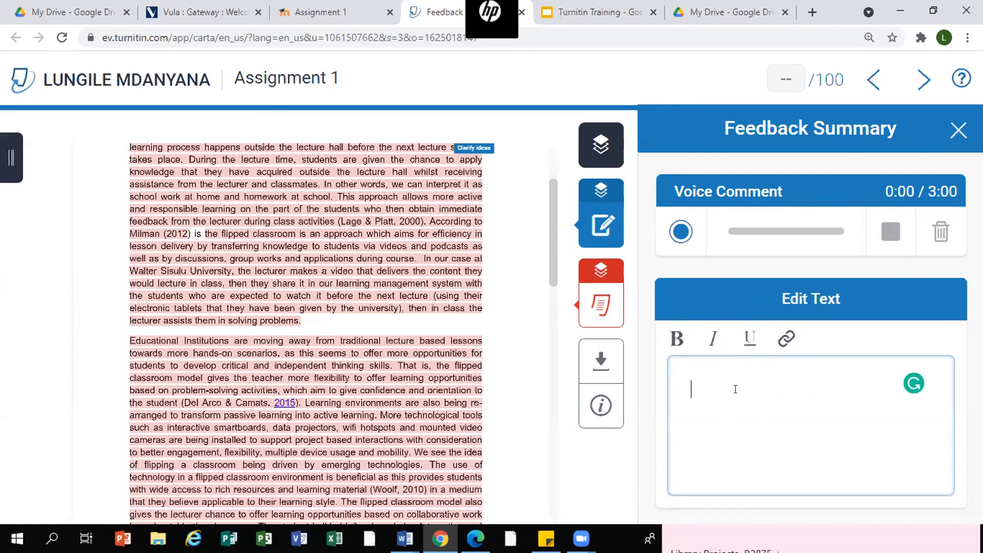
- Apply the 'Explain your evidence' QuickMark to the paragraph beginning 'Educational Institutions are moving away'
mouse_move(604, 226)
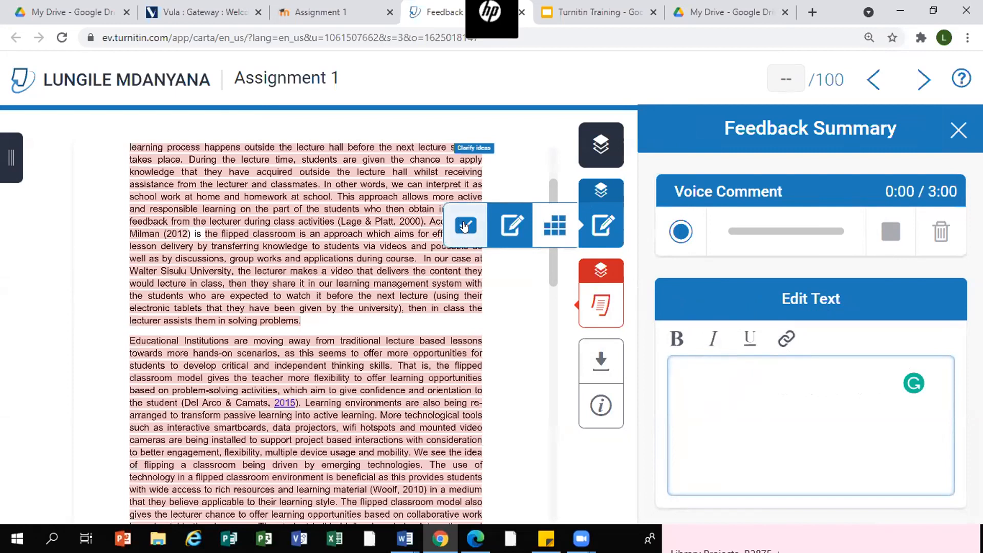
click(465, 226)
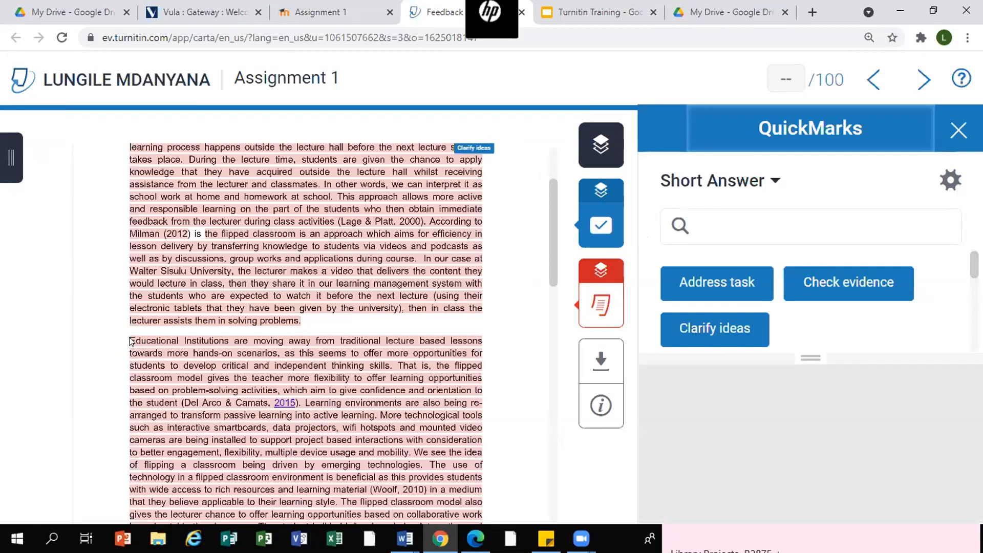
drag(131, 341, 485, 367)
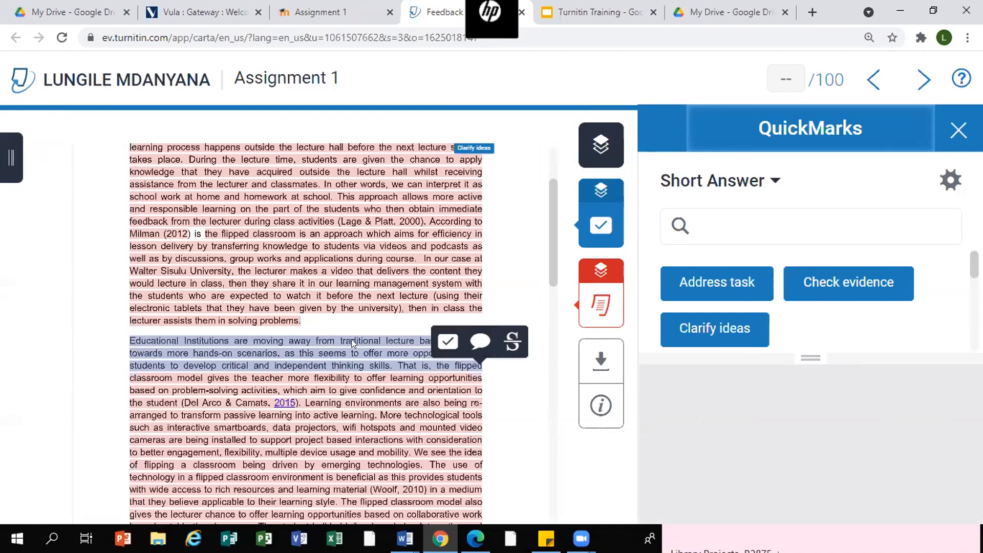
click(446, 342)
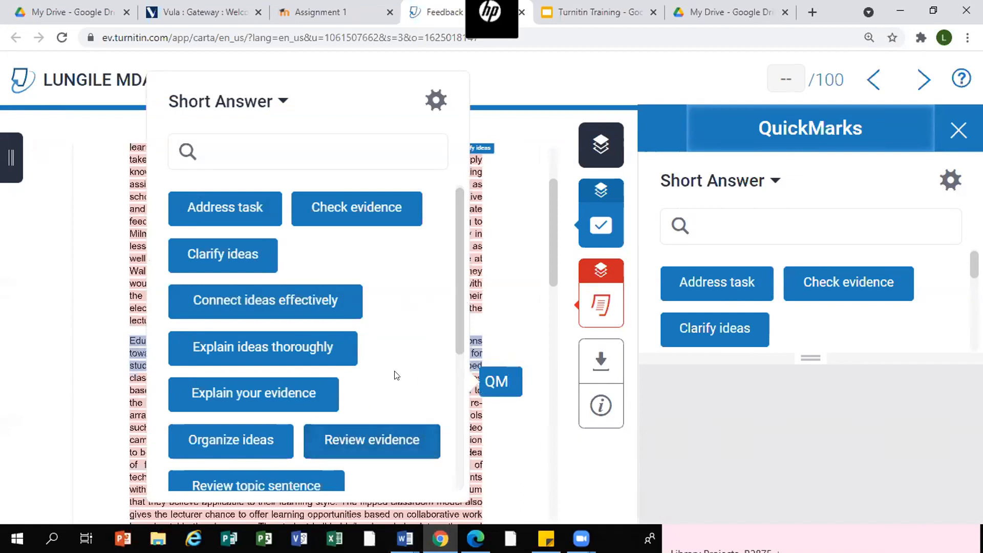
click(212, 398)
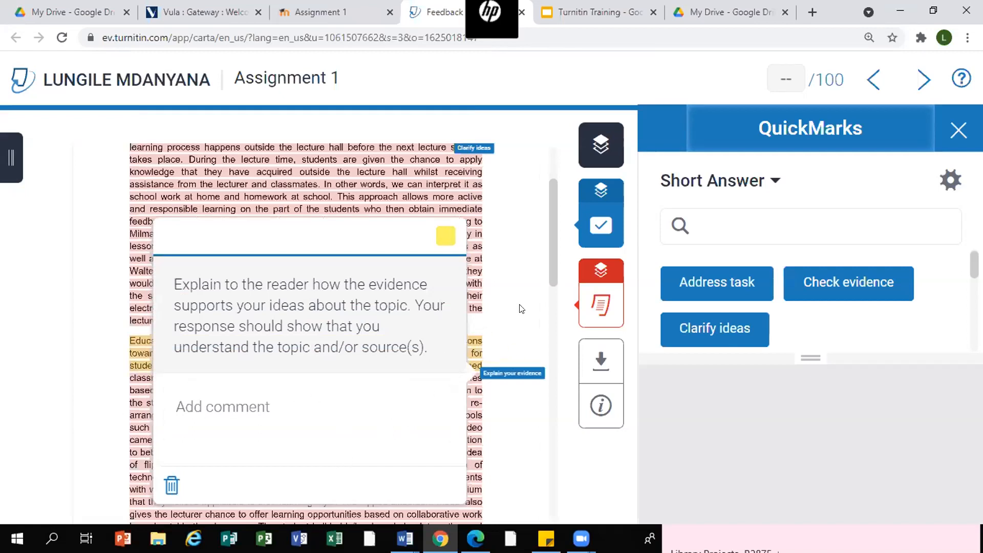
click(525, 316)
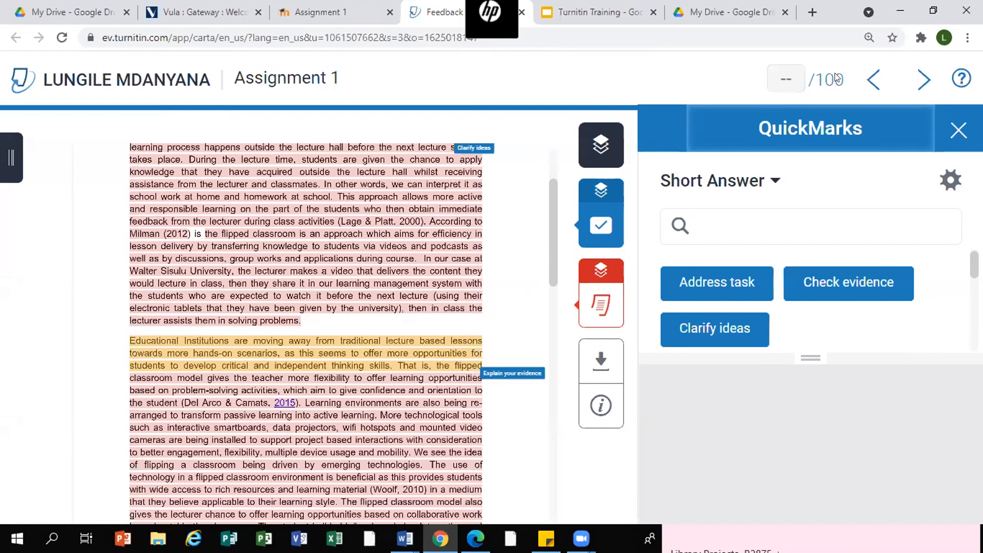
- Set the paper's grade to 75 out of 100
click(790, 80)
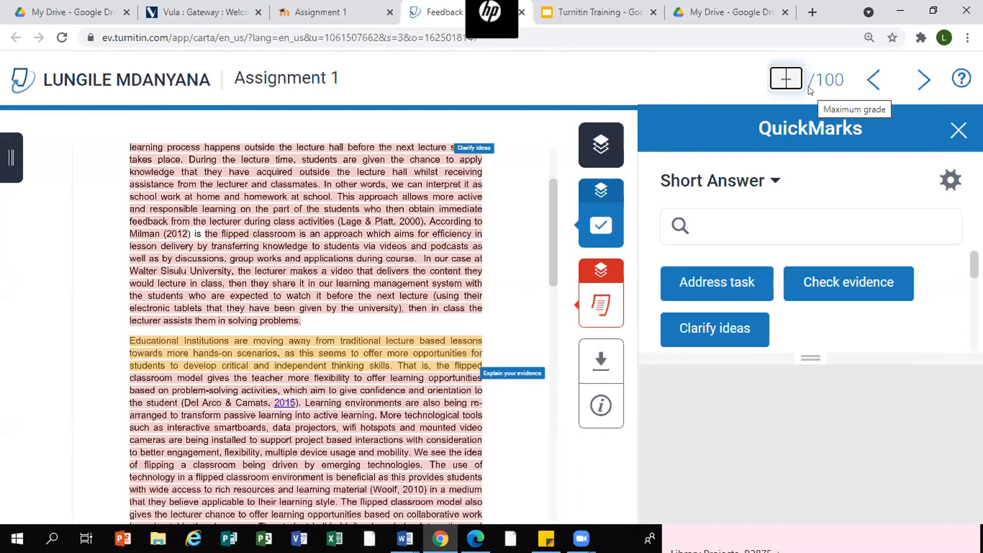
text(75)
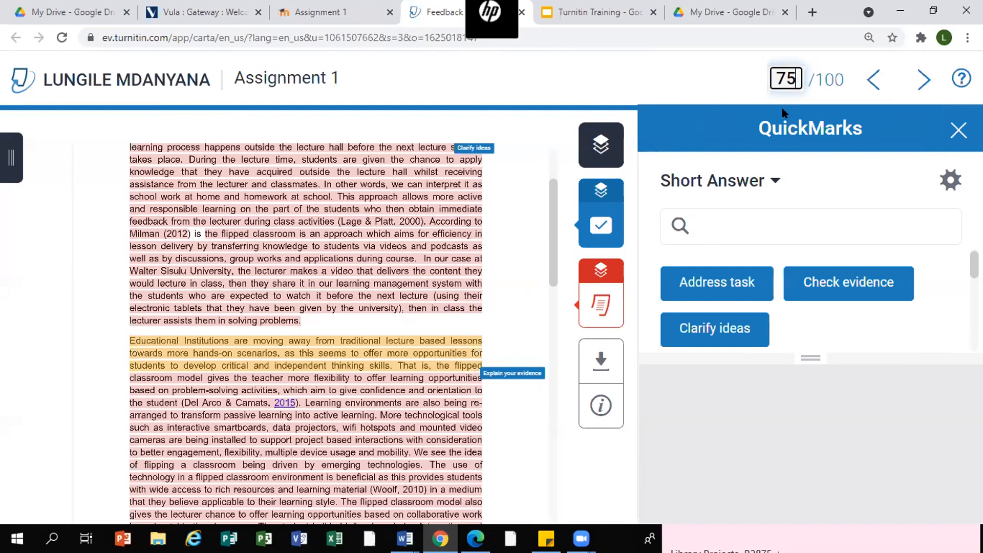
click(731, 79)
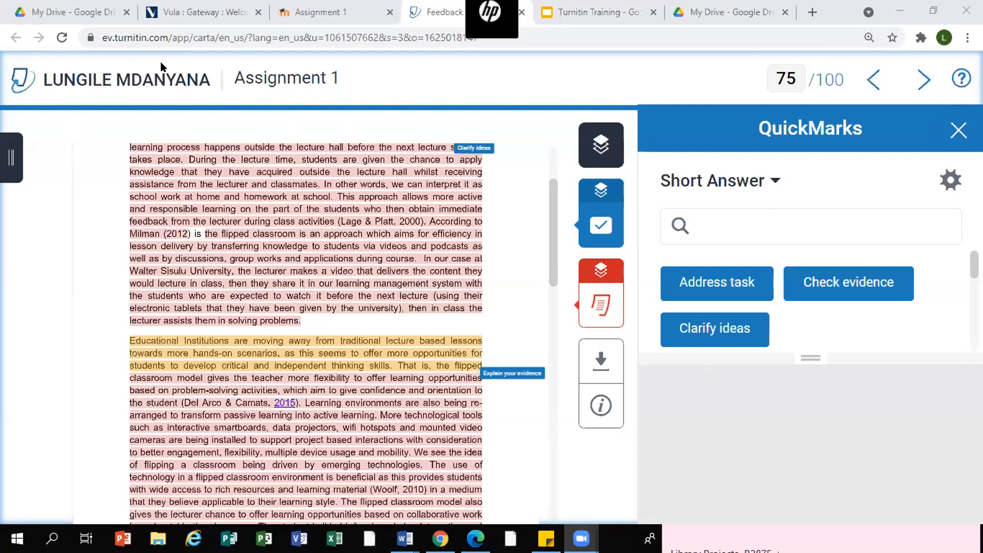
- Return to the Assignment 1 submission inbox and open the part title for editing
click(318, 15)
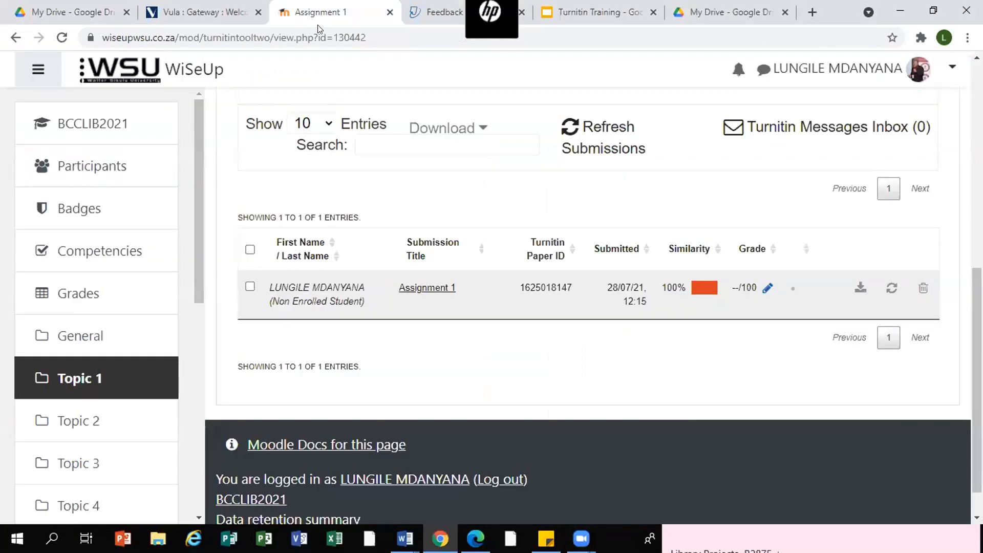
scroll(431, 365, up, 7)
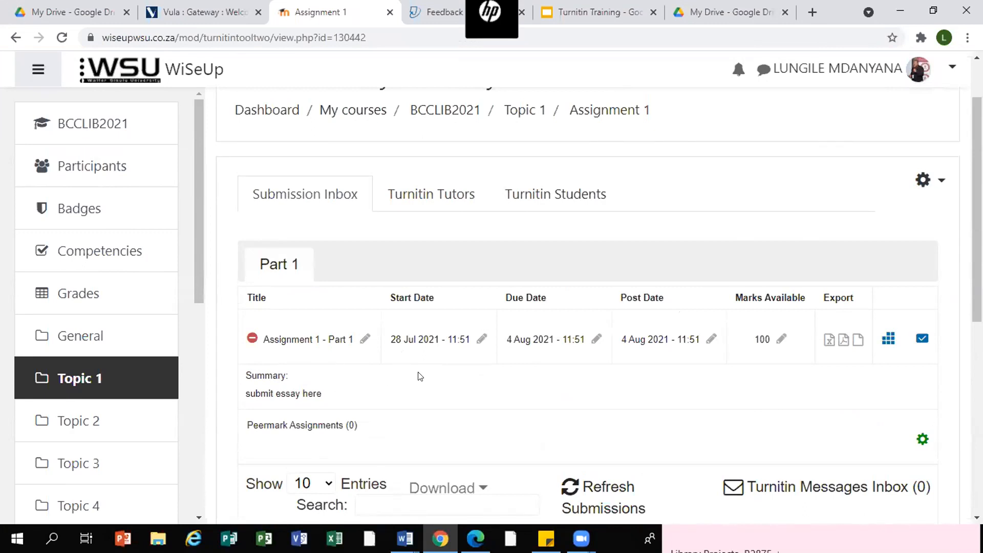
click(365, 340)
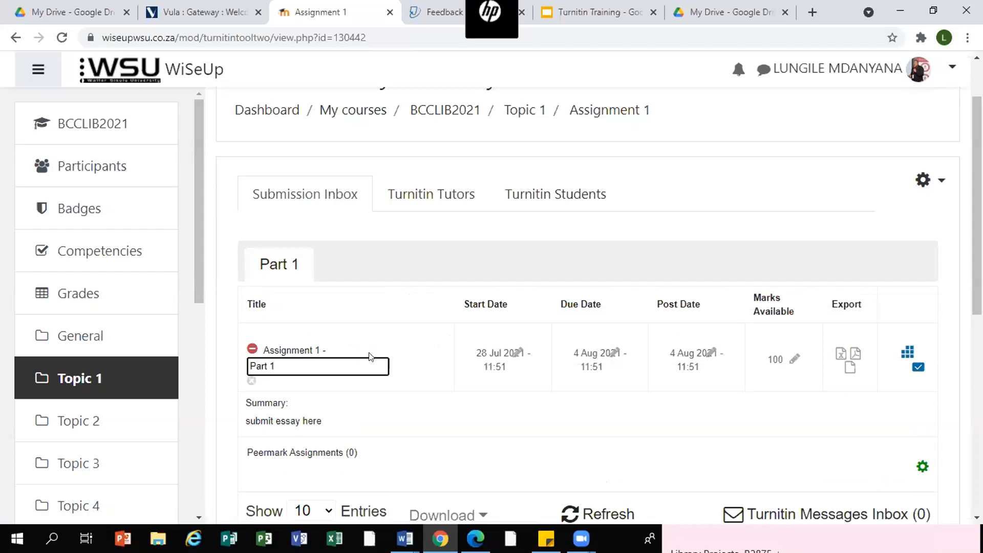
scroll(407, 367, down, 3)
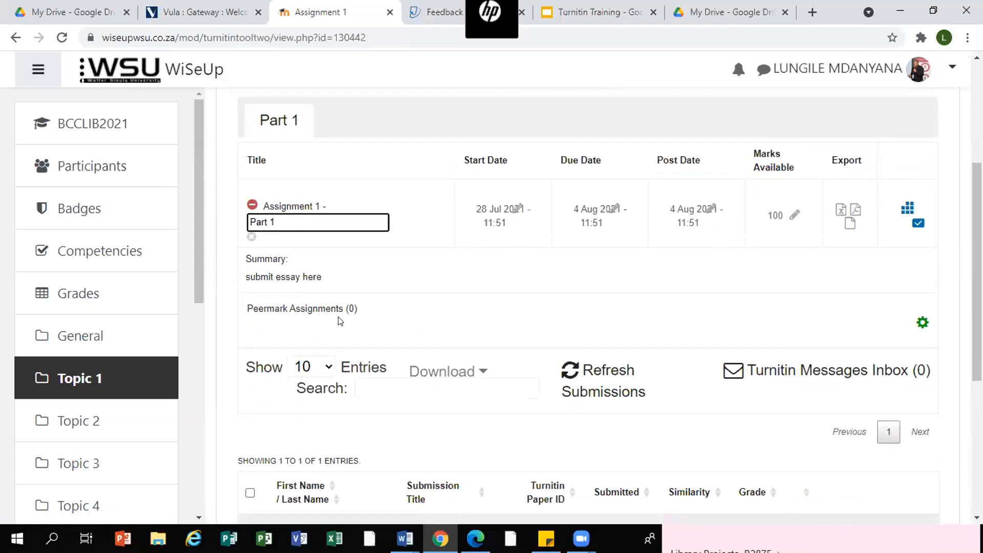
scroll(317, 295, down, 3)
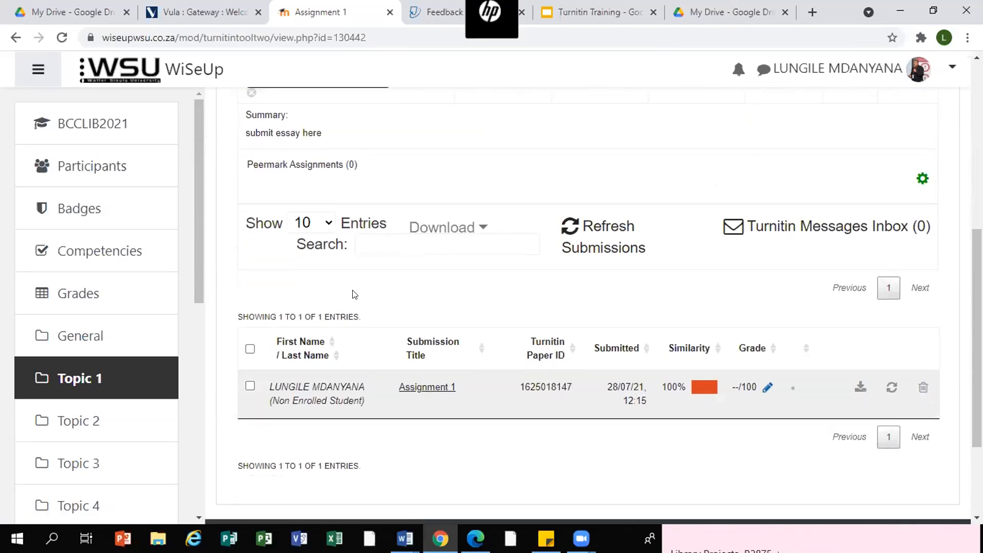
scroll(354, 294, up, 4)
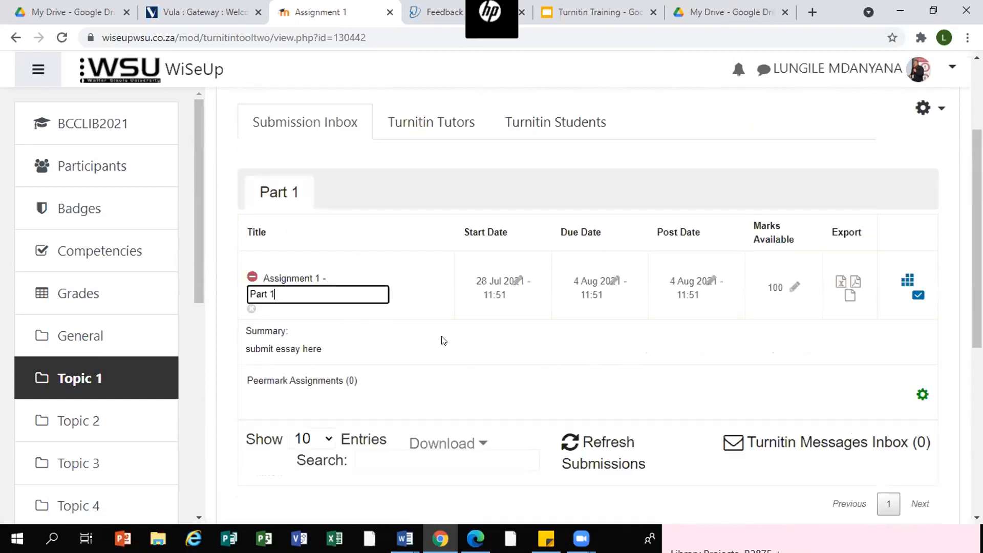
- Open Assignment 2 in the BTWLIB2021 course
drag(201, 224, 192, 358)
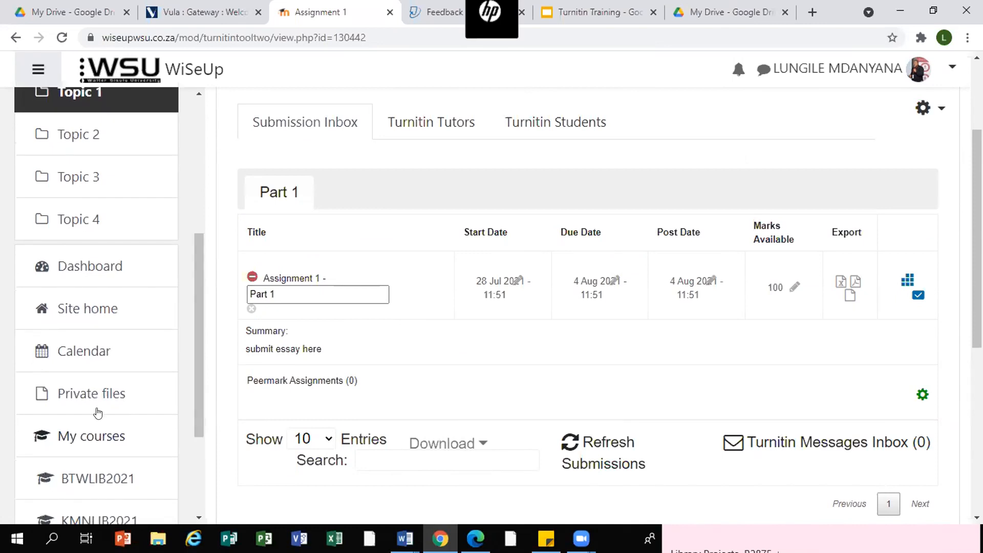
scroll(103, 394, down, 2)
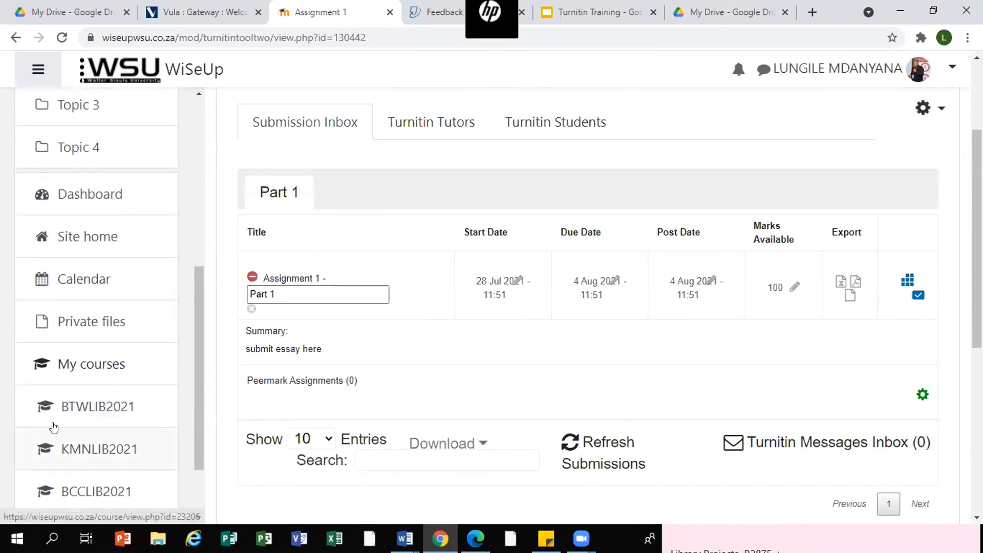
click(79, 407)
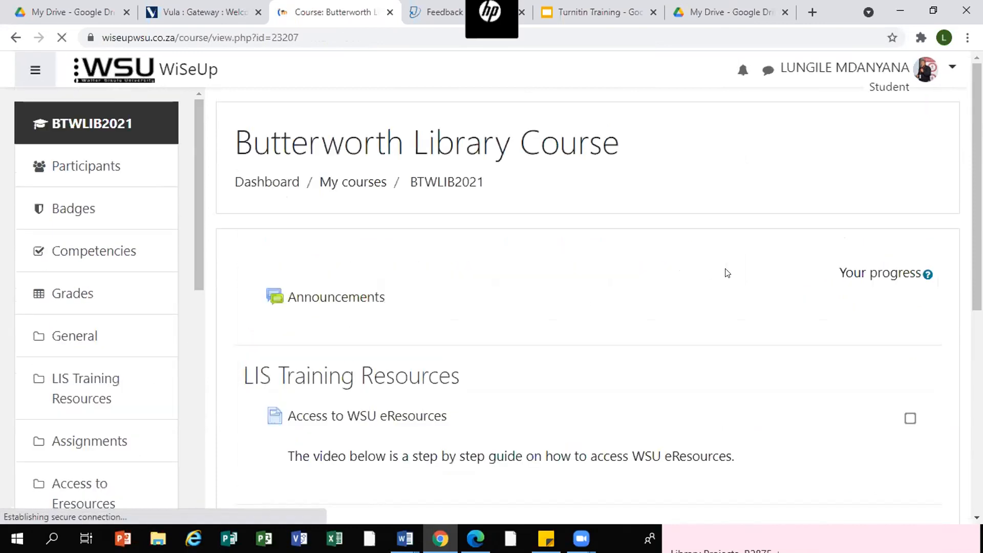
scroll(741, 273, down, 3)
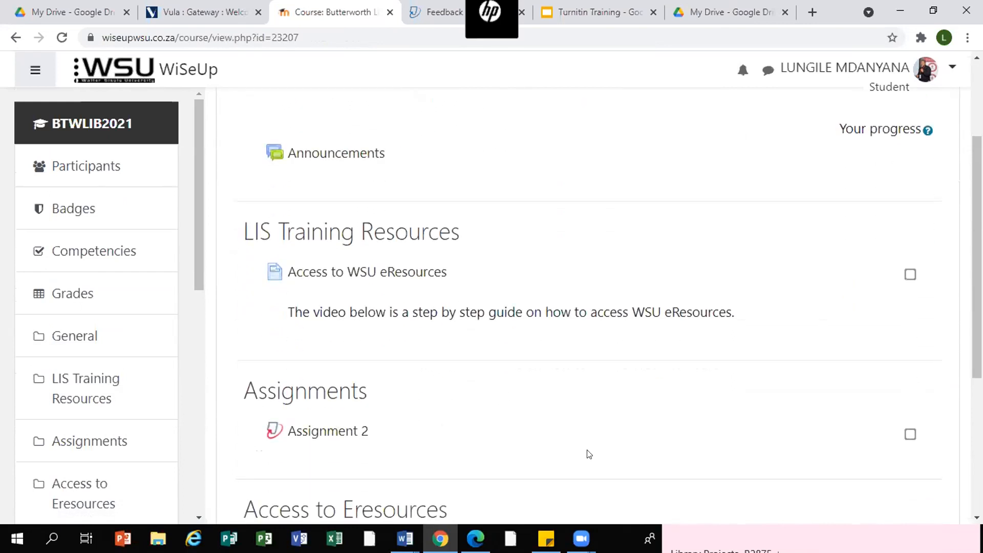
click(318, 433)
- Examine the Assignment 2 submission details and the student's submission entry
scroll(509, 407, down, 2)
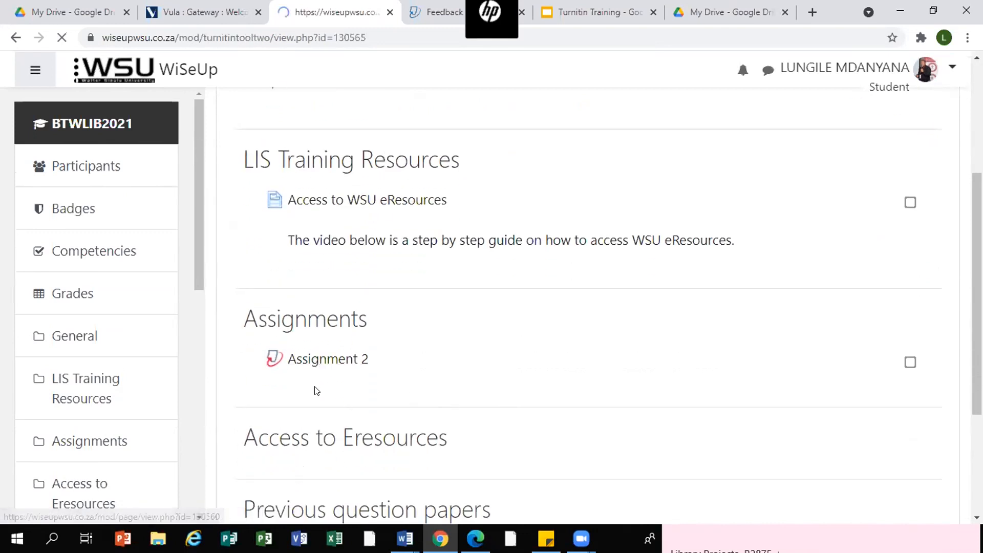
scroll(507, 325, down, 2)
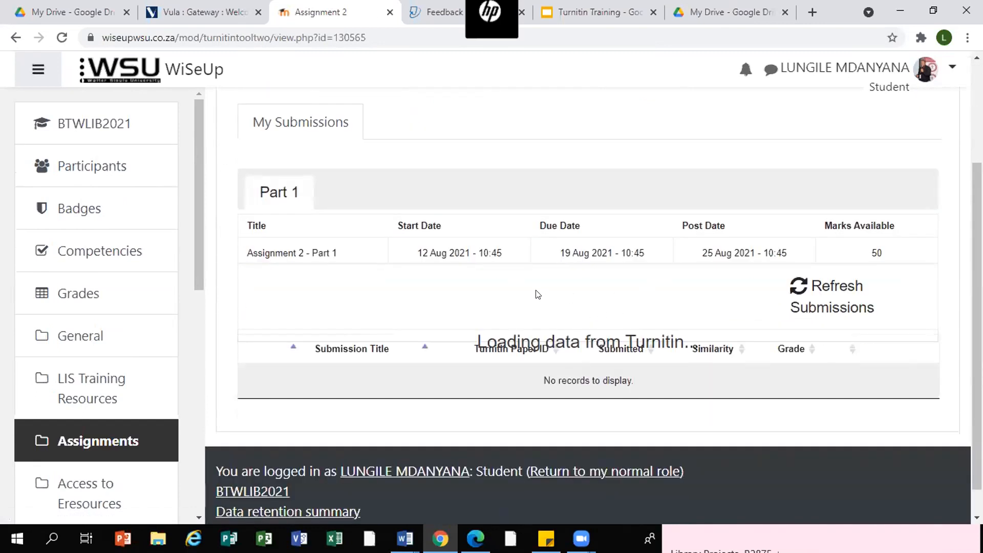
scroll(538, 293, down, 1)
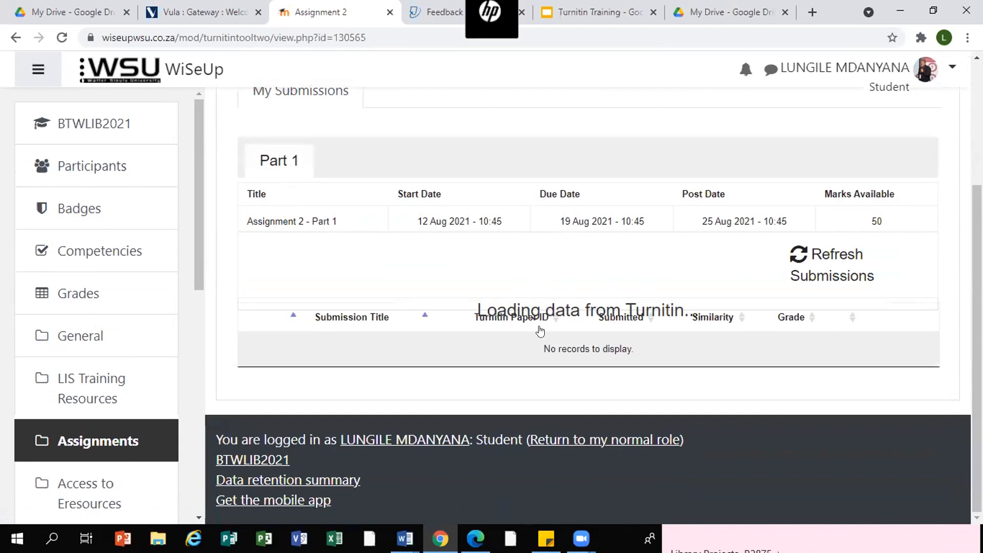
scroll(541, 331, up, 2)
scroll(542, 330, down, 1)
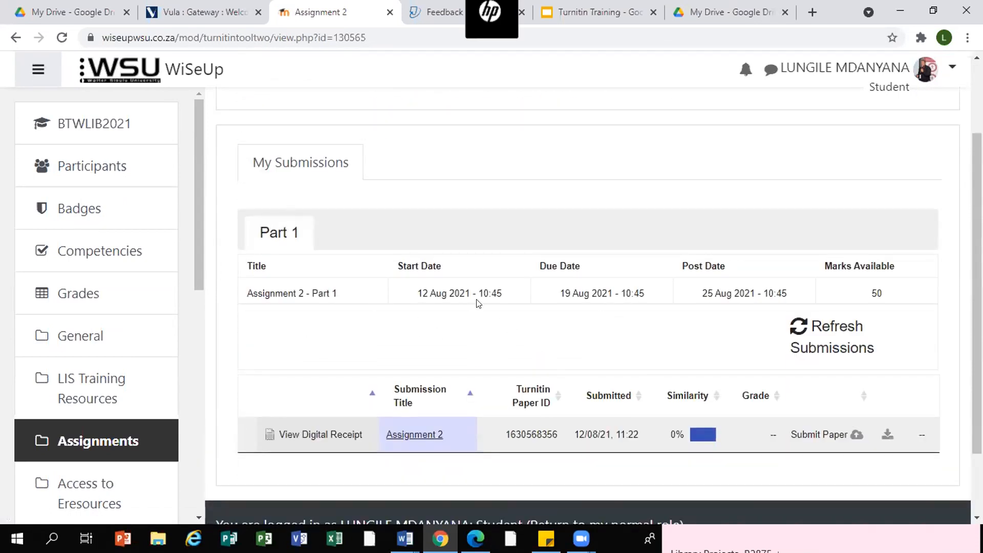
scroll(478, 303, down, 1)
scroll(479, 303, down, 1)
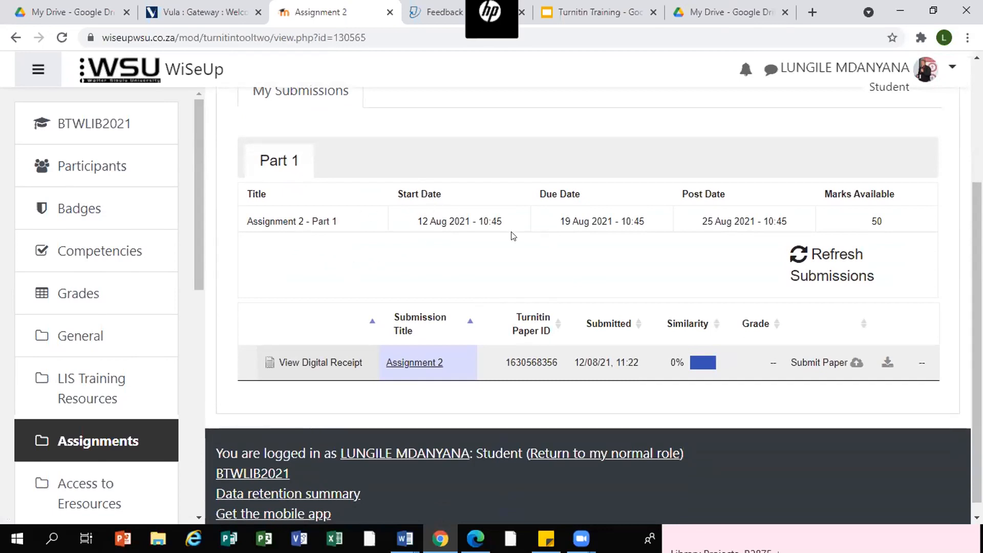
scroll(707, 227, up, 4)
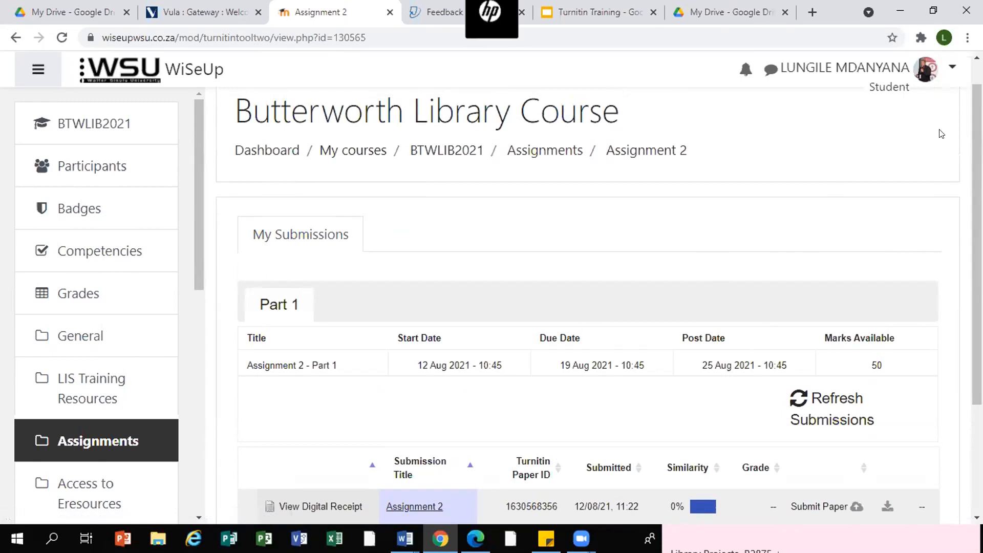
scroll(941, 133, down, 2)
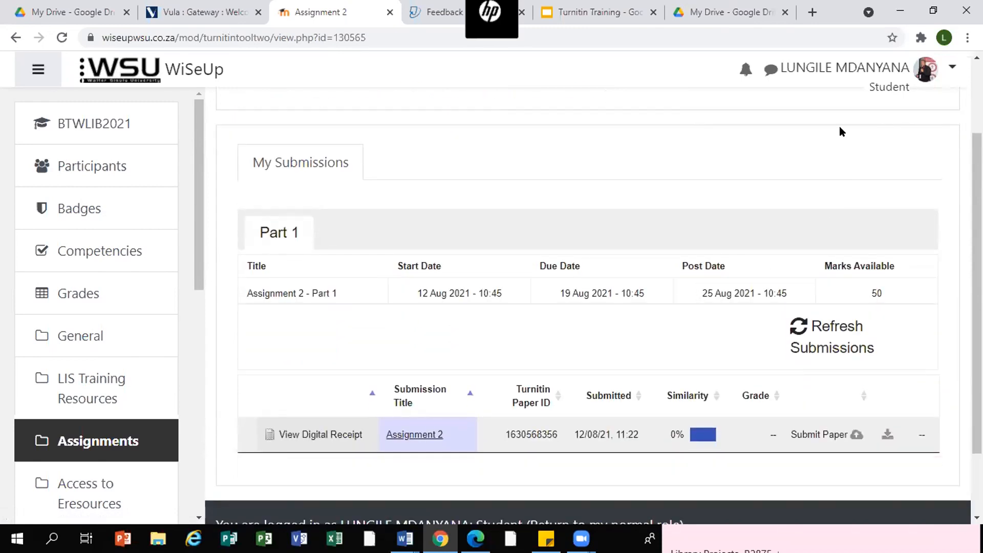
- Leave the student view and return to the normal role
click(951, 64)
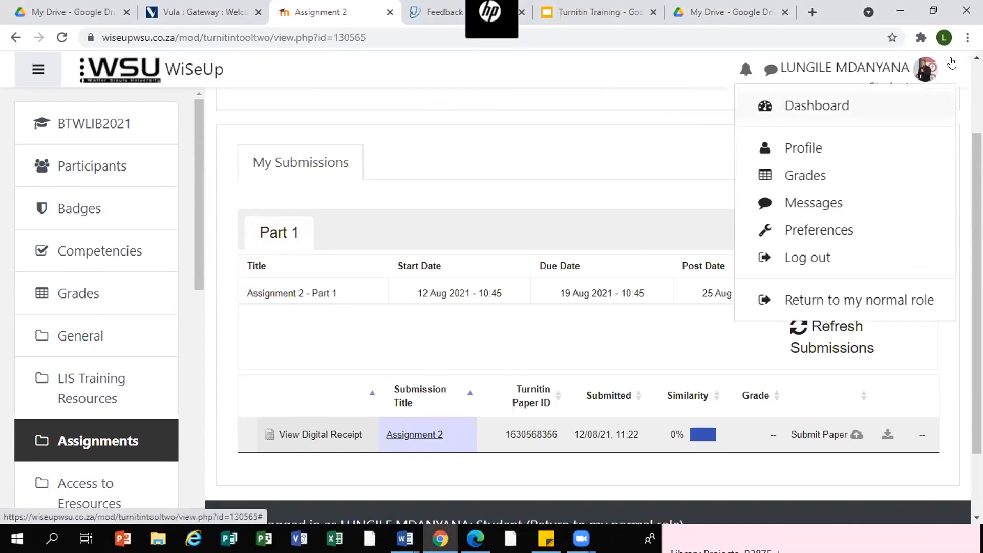
click(850, 302)
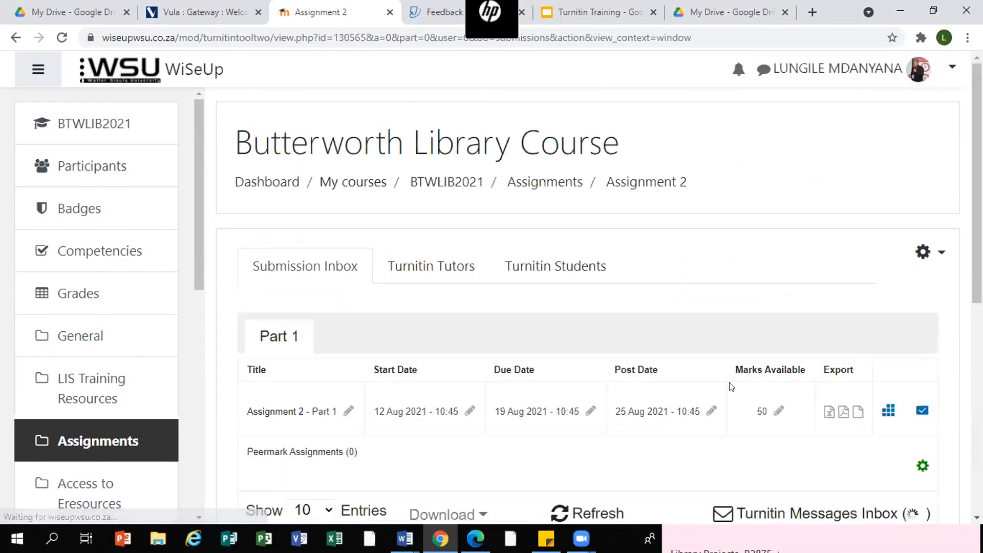
scroll(823, 294, down, 1)
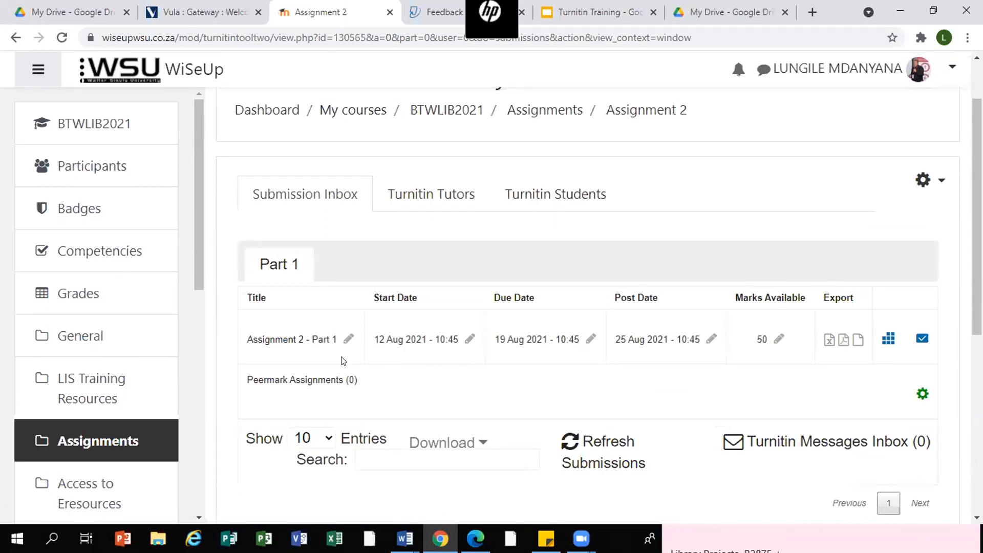
- Open the PeerMark Assignments dialog for Assignment 2 Part 1 and close it
click(351, 339)
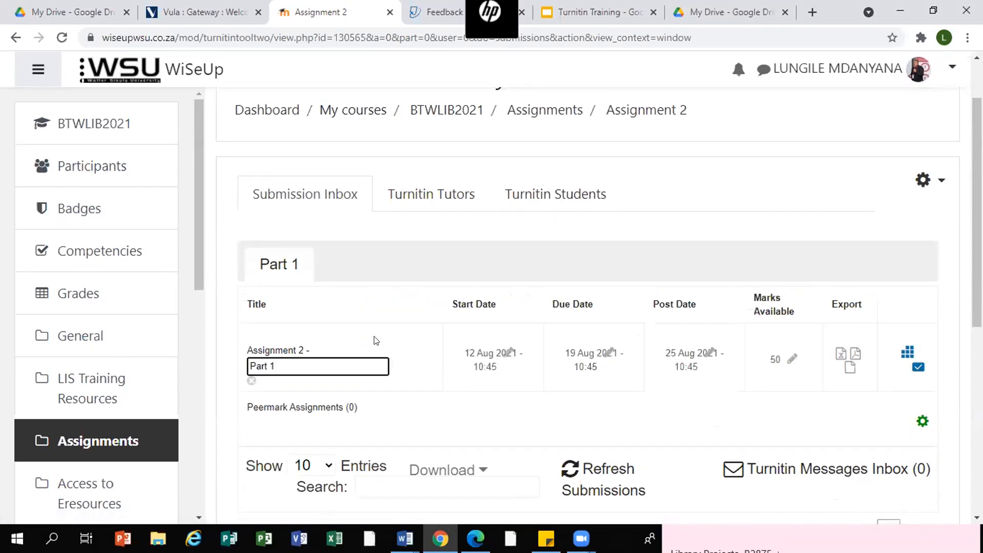
scroll(425, 328, down, 3)
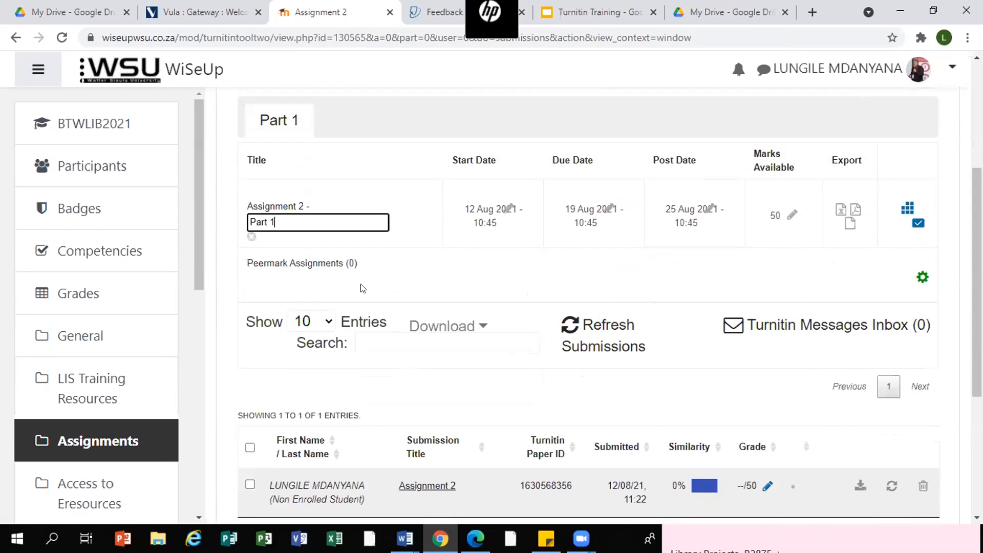
click(922, 277)
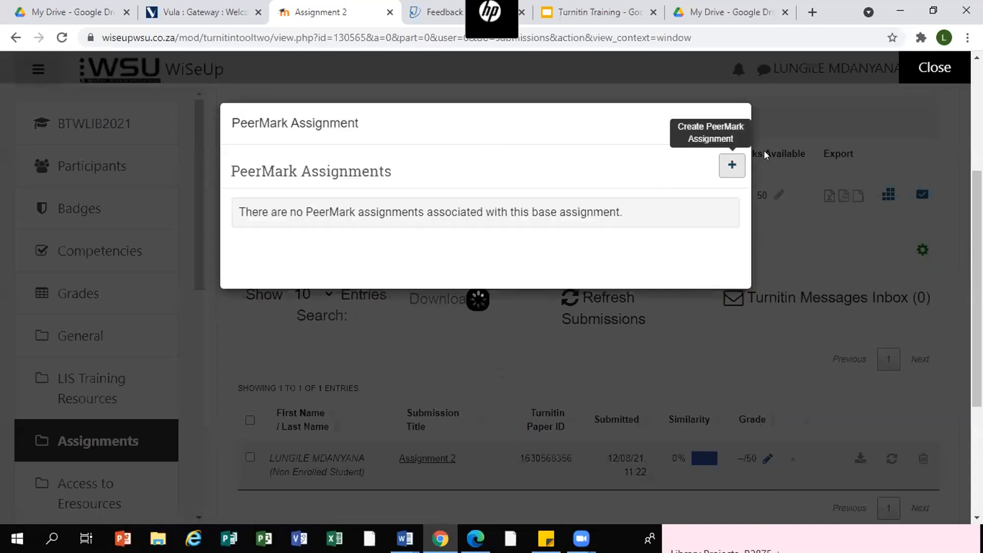
click(927, 66)
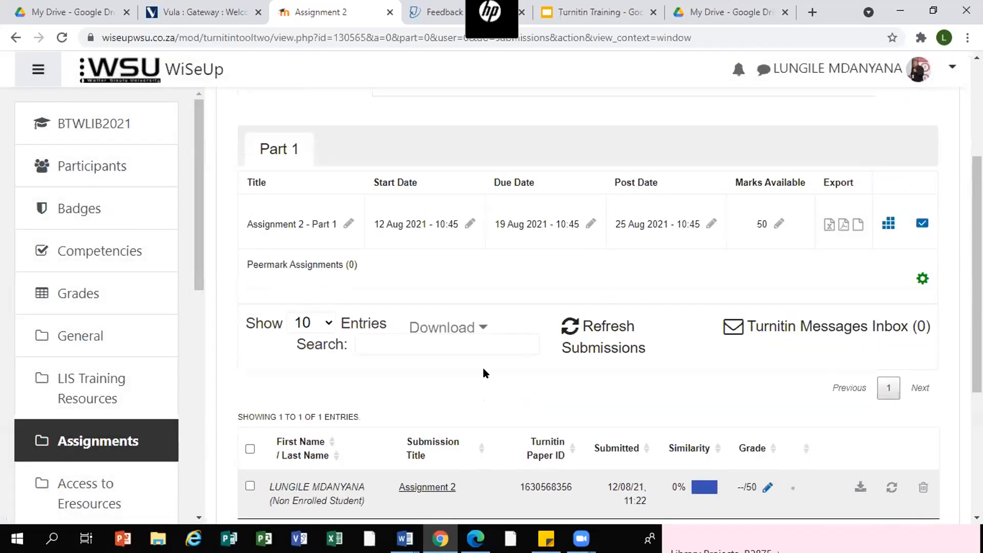
- Go back to the Assignments section of the BTWLIB2021 course page
scroll(483, 368, up, 3)
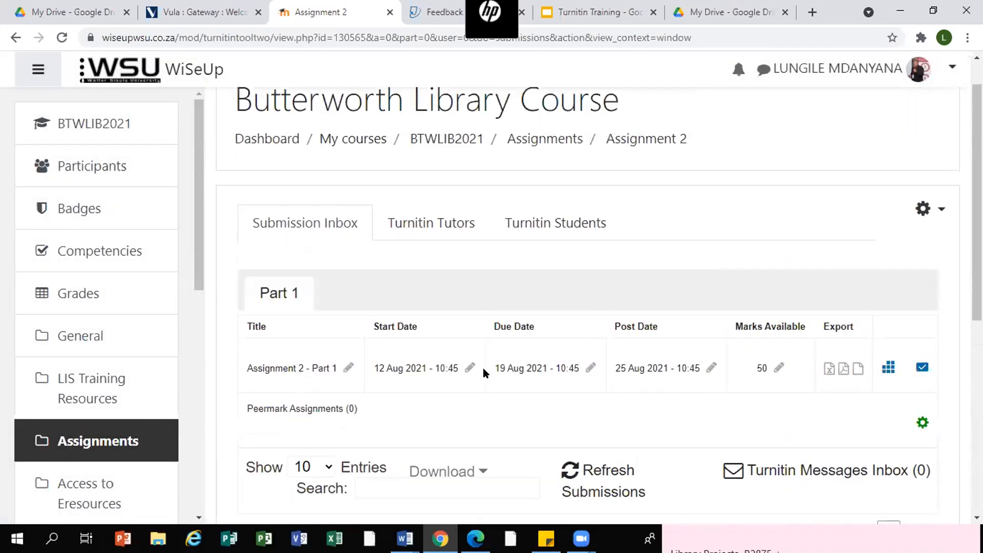
click(634, 145)
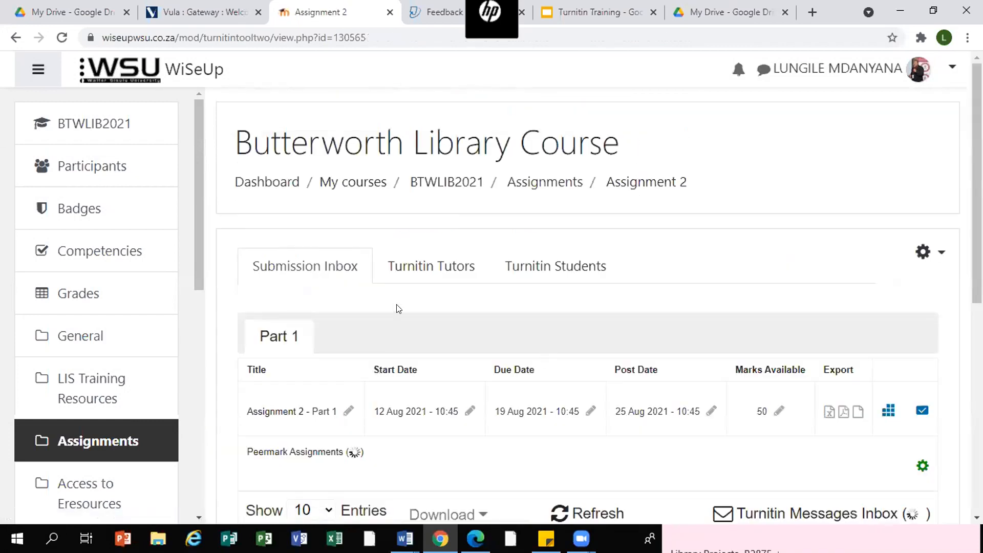
click(523, 182)
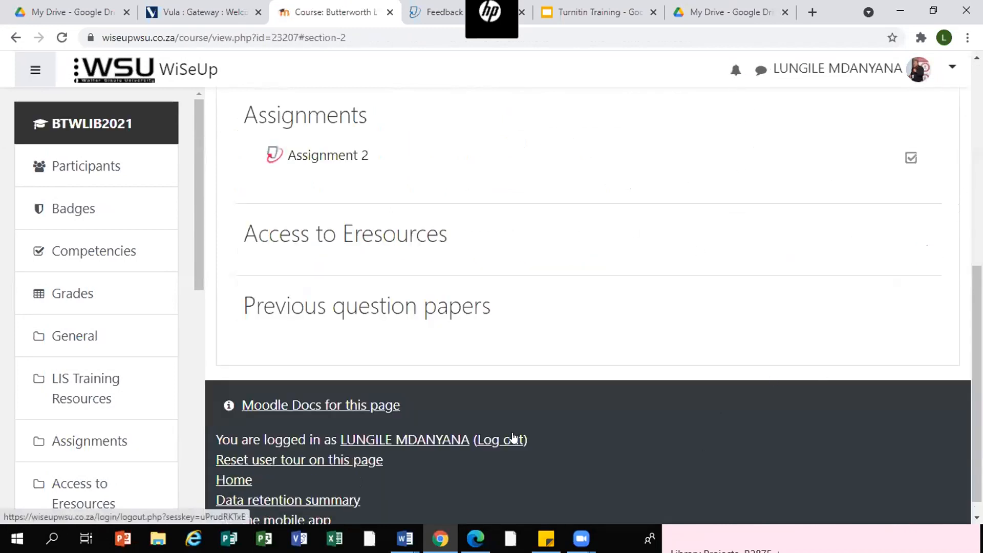
scroll(672, 380, up, 3)
scroll(675, 386, up, 1)
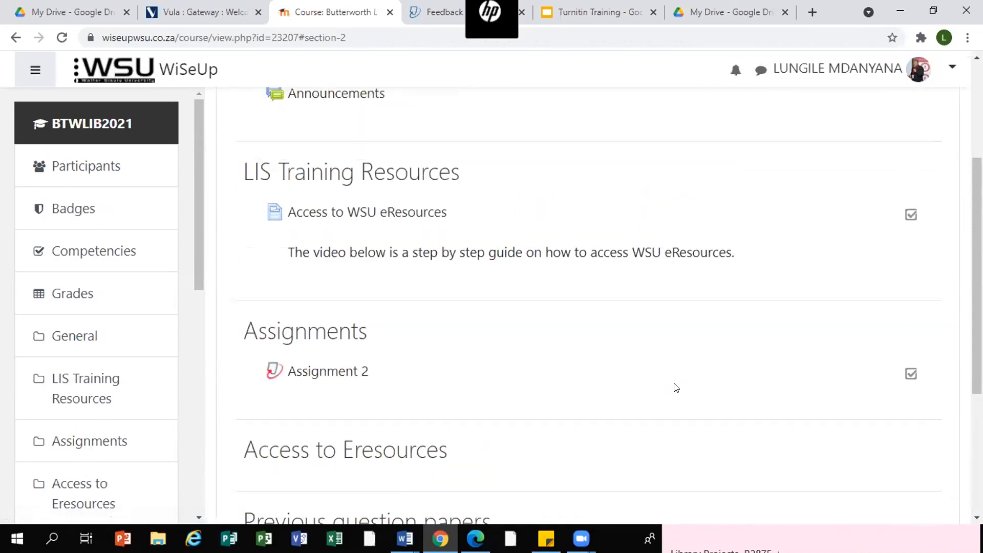
click(950, 66)
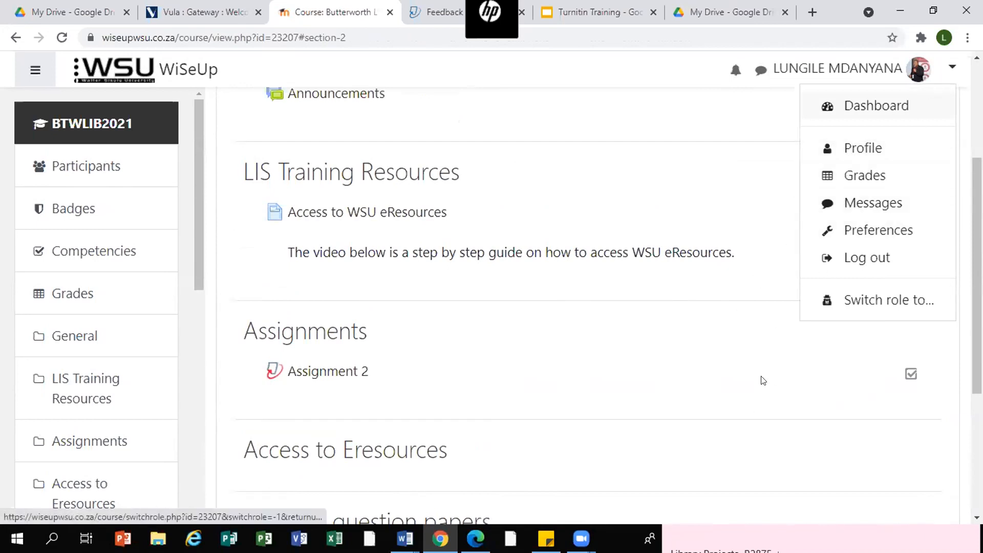
click(775, 356)
scroll(840, 342, down, 3)
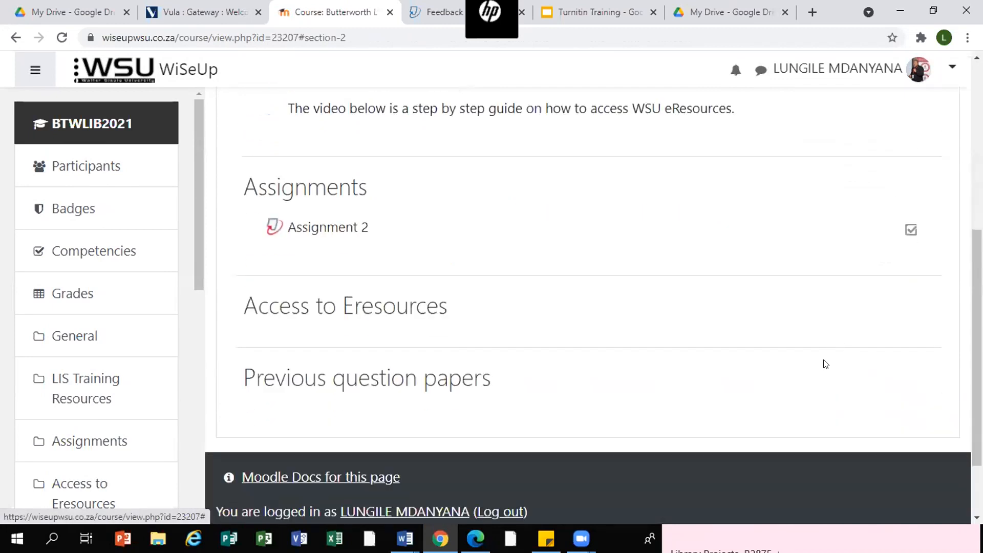
scroll(794, 259, up, 7)
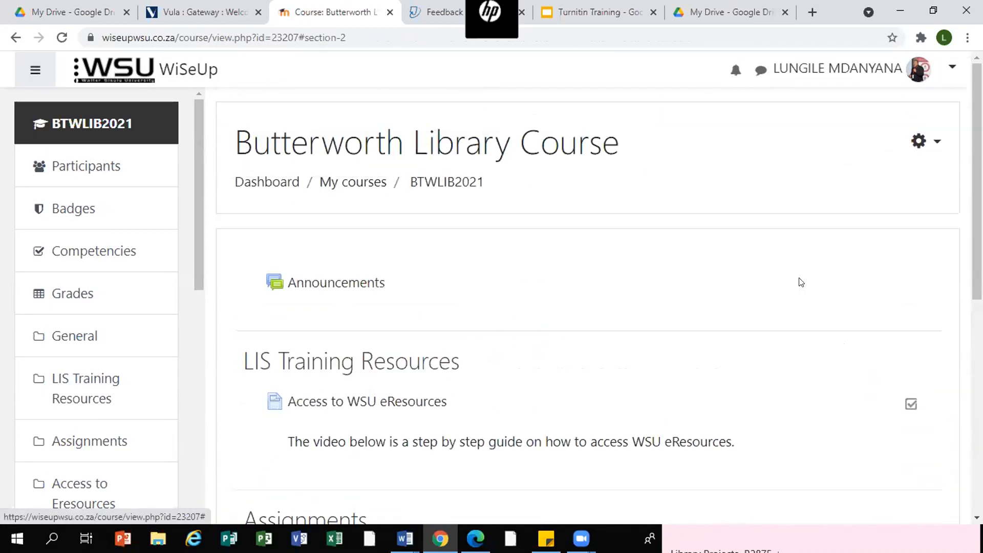
- Turn editing on for the Butterworth Library Course
click(936, 142)
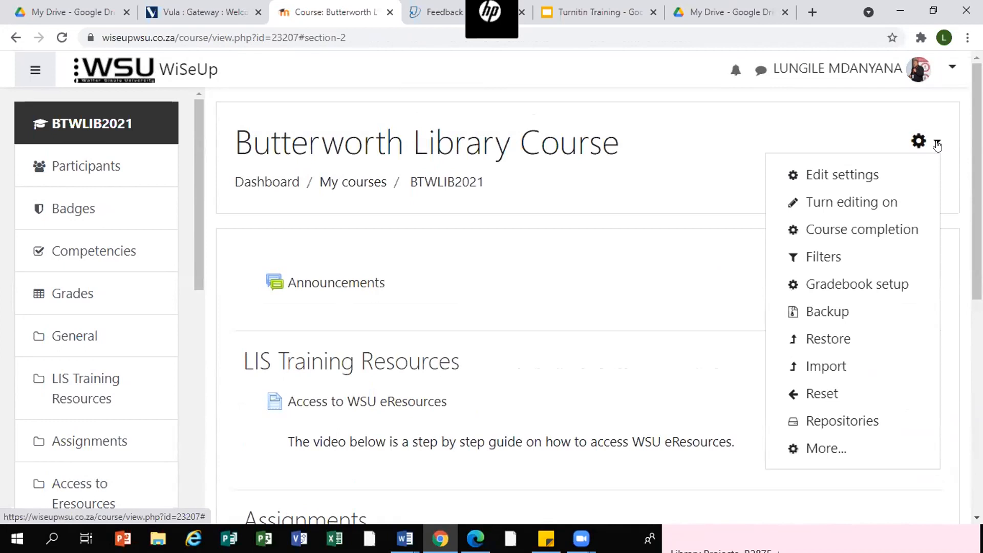
click(866, 203)
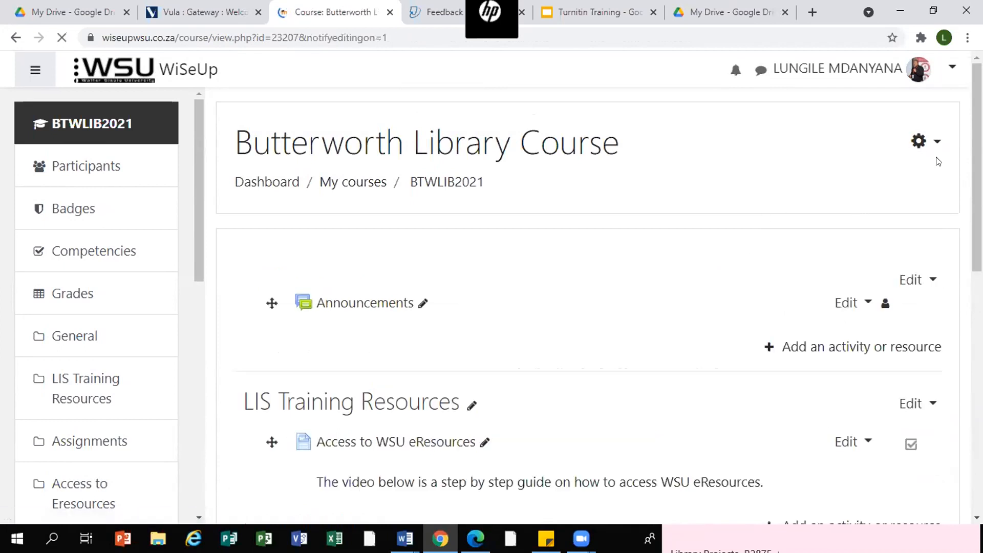
scroll(928, 213, down, 6)
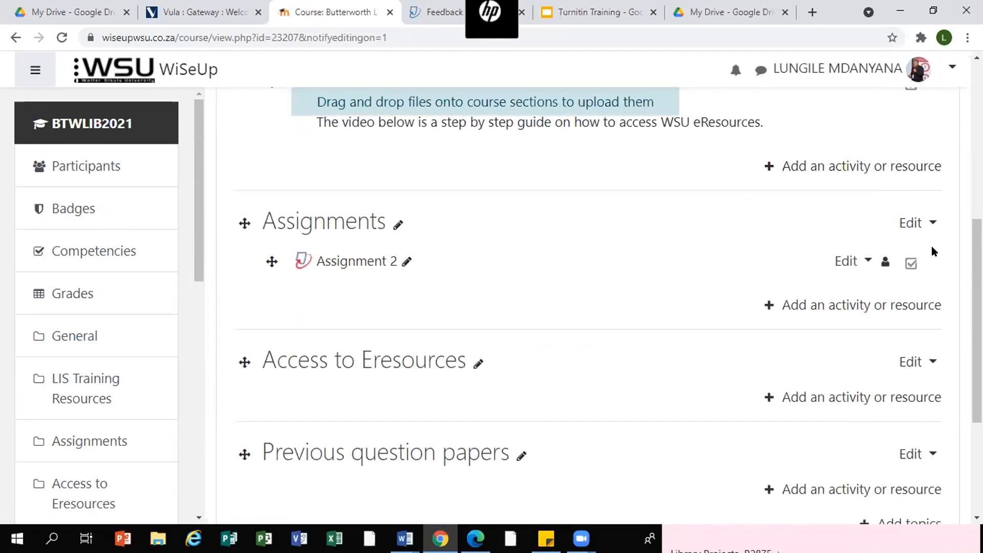
scroll(931, 251, up, 1)
scroll(931, 251, down, 1)
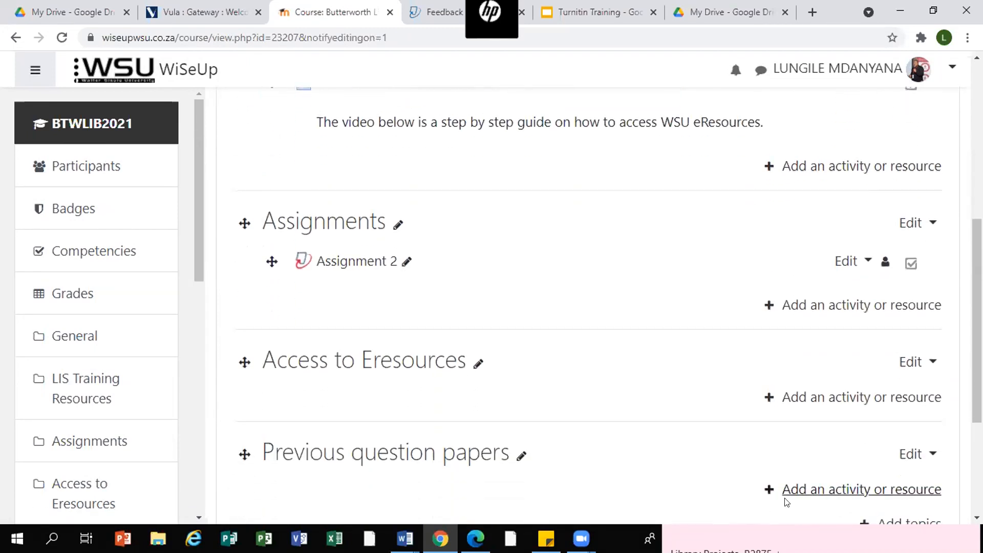
click(853, 398)
scroll(419, 223, down, 1)
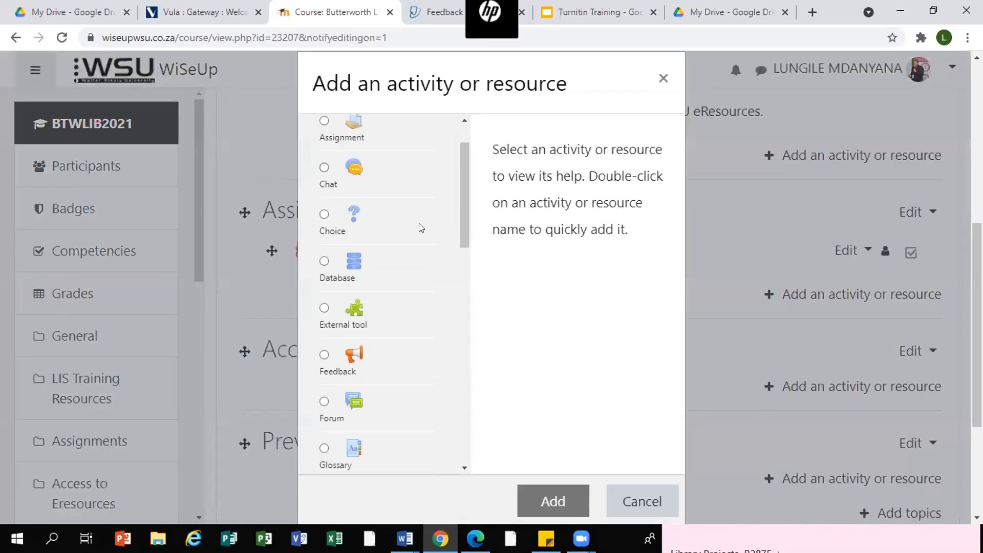
scroll(419, 224, down, 5)
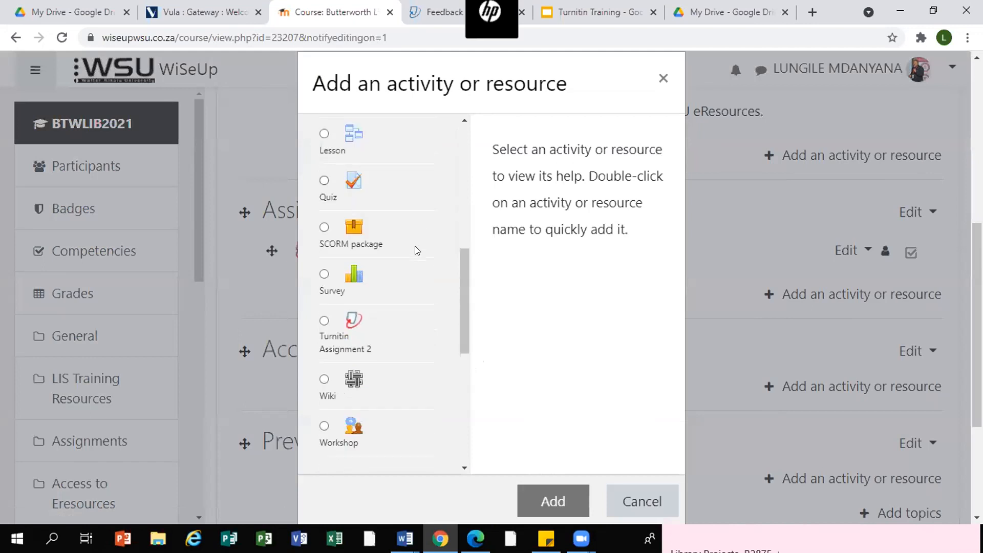
scroll(321, 318, down, 4)
click(324, 321)
drag(462, 361, 462, 362)
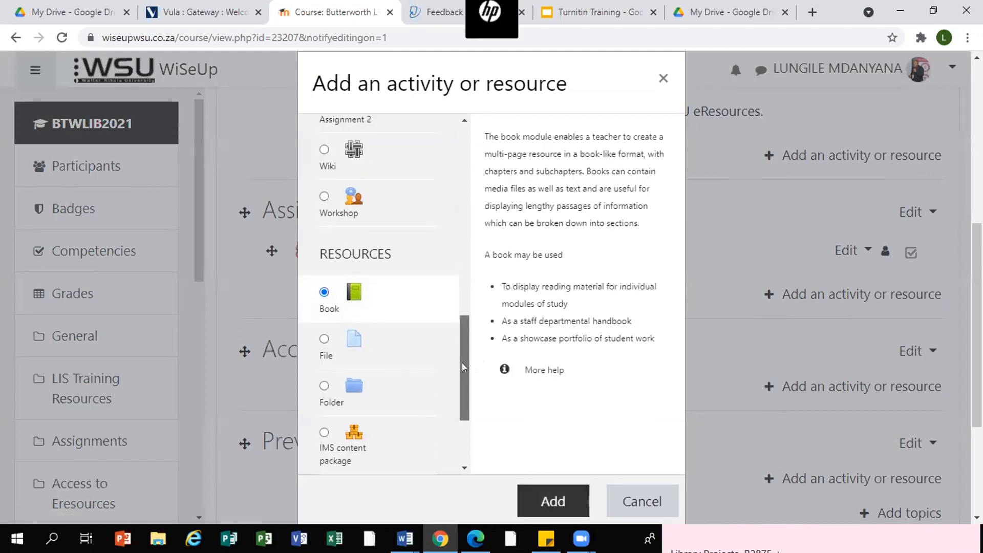
click(640, 503)
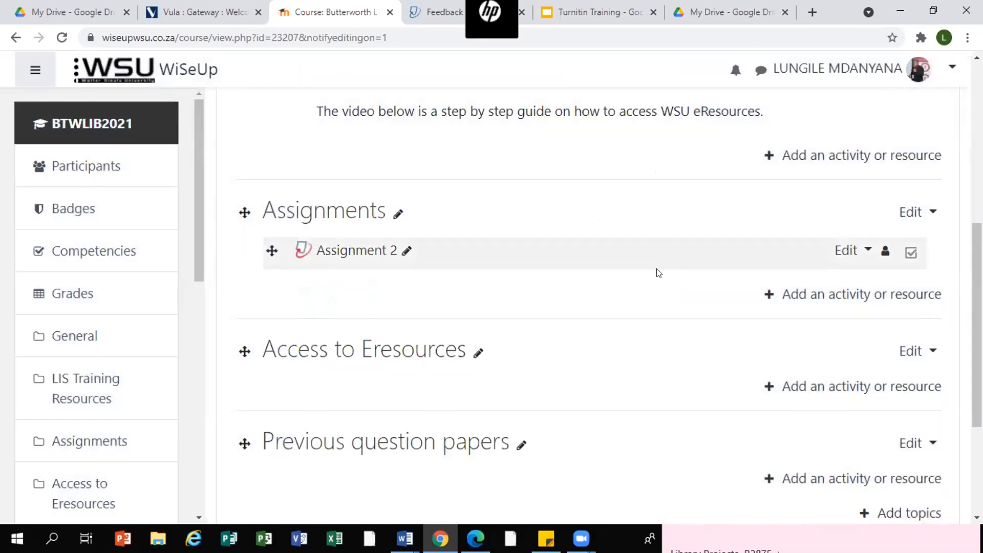
- Open the edit settings of Assignment 2
click(855, 250)
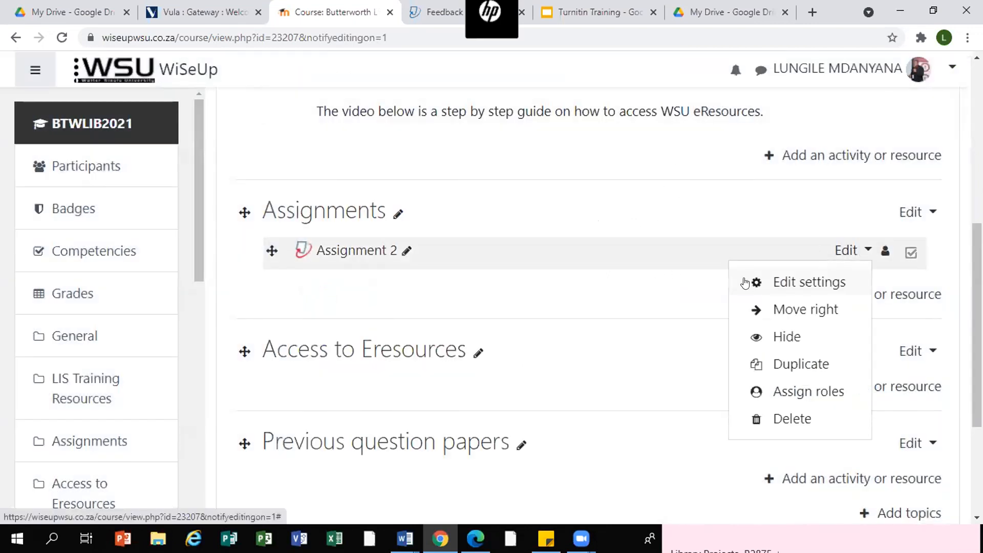
click(781, 281)
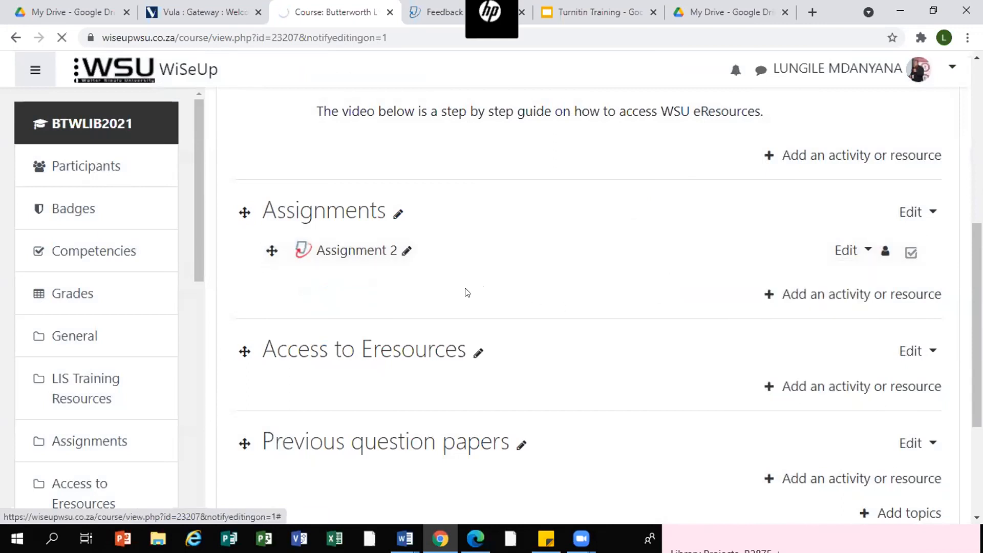
scroll(468, 288, down, 2)
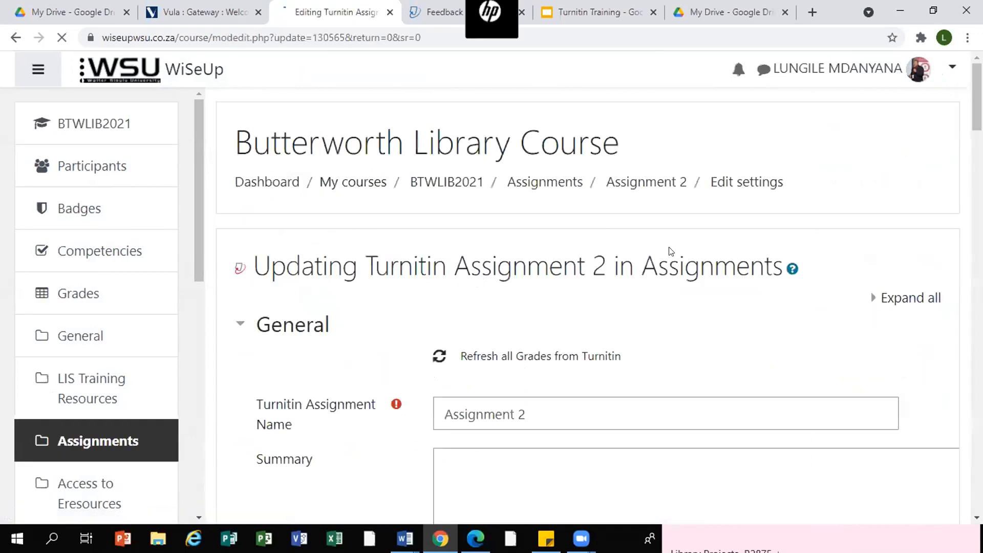
- Expand the Similarity Report Options section in Assignment 2's settings
scroll(665, 256, down, 4)
scroll(696, 264, down, 10)
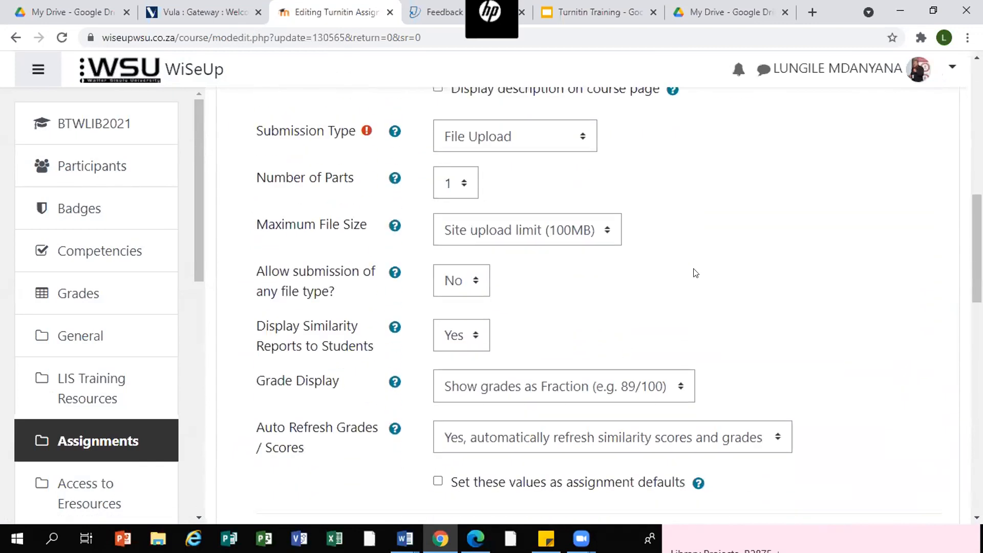
scroll(695, 272, up, 4)
scroll(695, 272, down, 7)
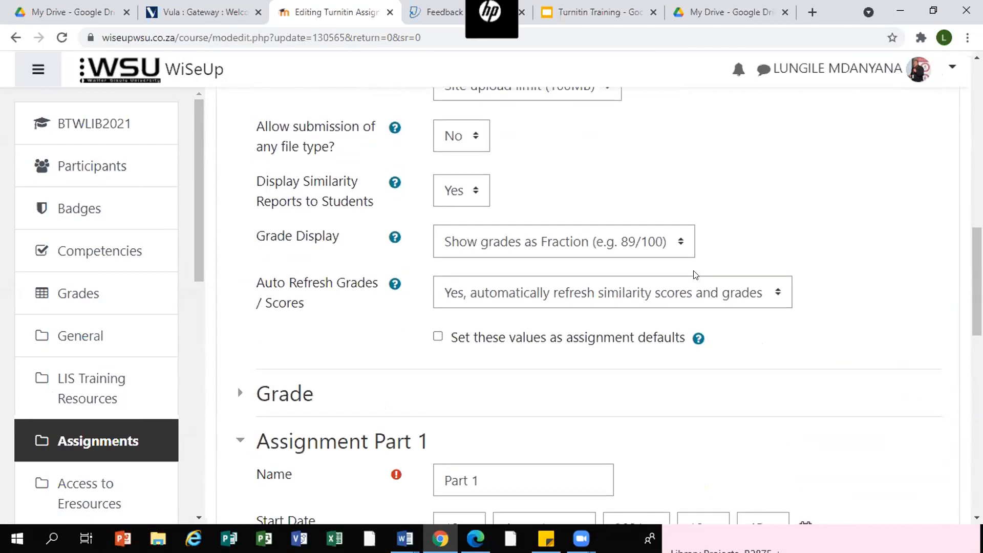
scroll(692, 270, down, 5)
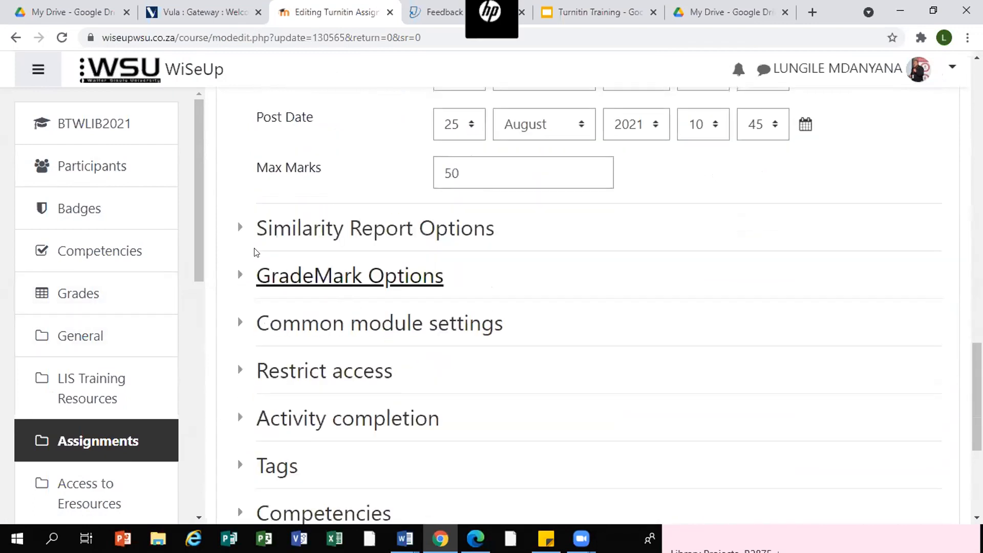
click(238, 229)
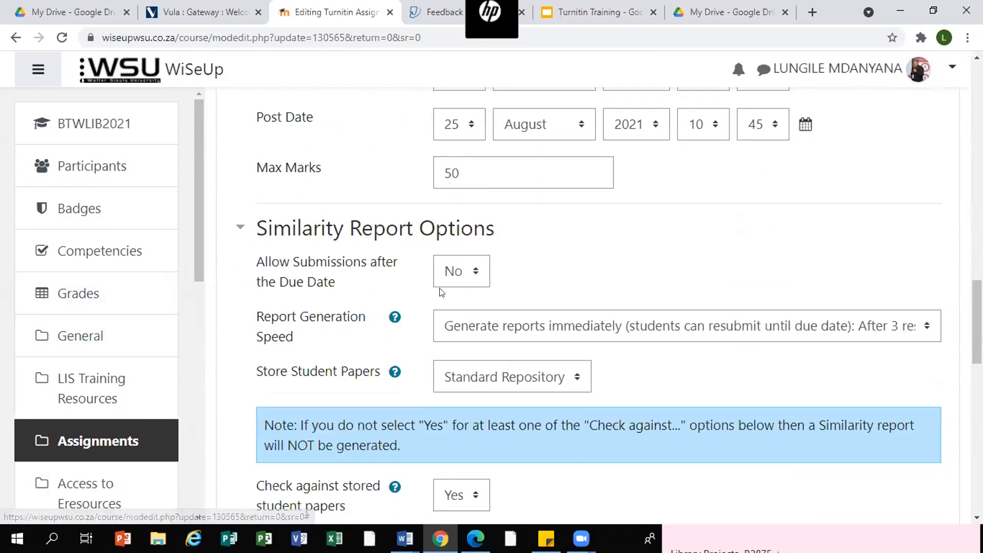
- Review Assignment 2's general, Part 1 and similarity report settings
scroll(439, 287, down, 3)
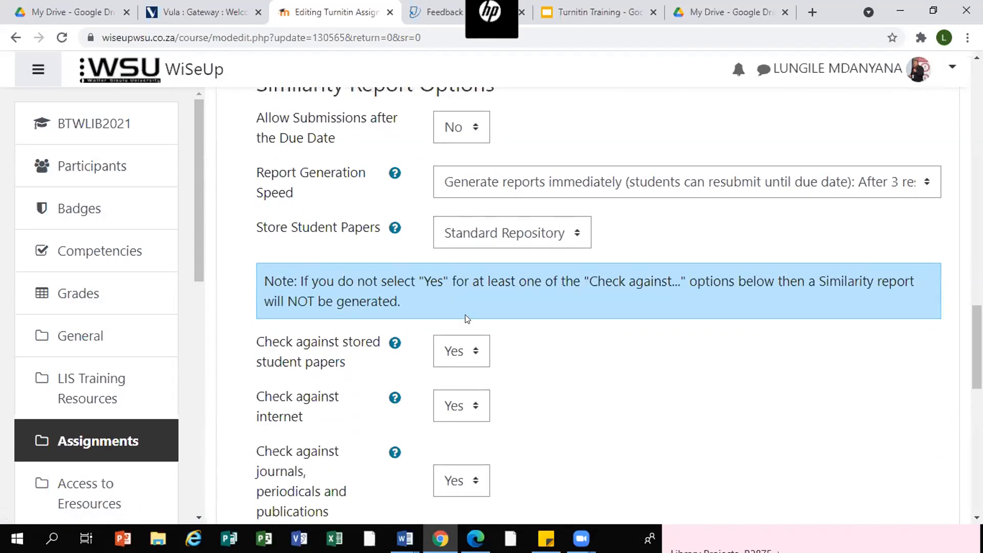
scroll(502, 323, down, 1)
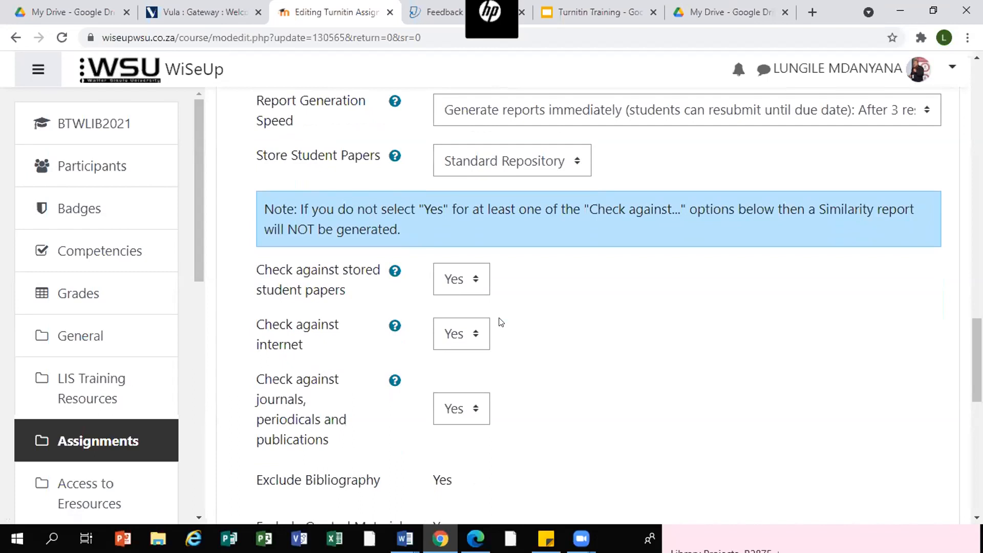
scroll(502, 322, up, 5)
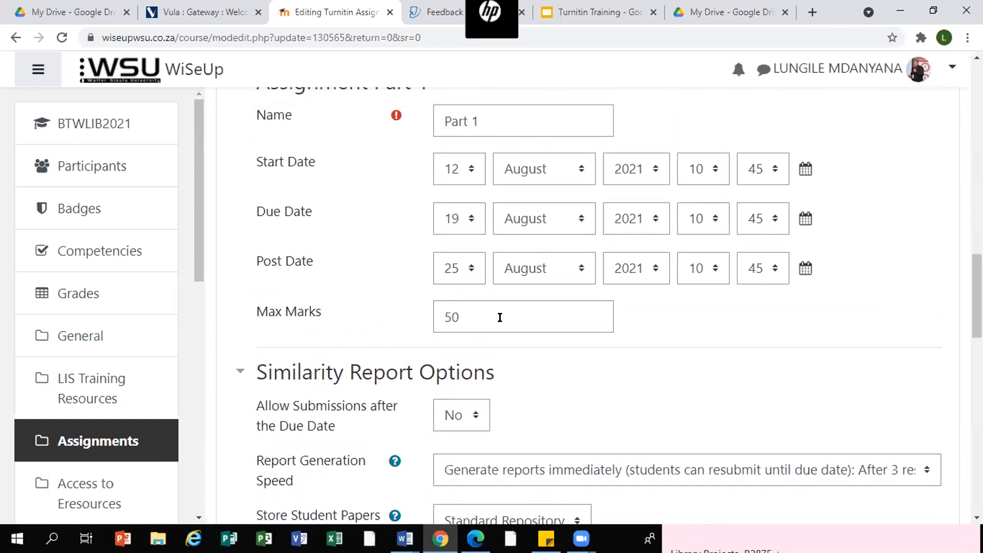
scroll(501, 322, up, 3)
scroll(500, 318, up, 2)
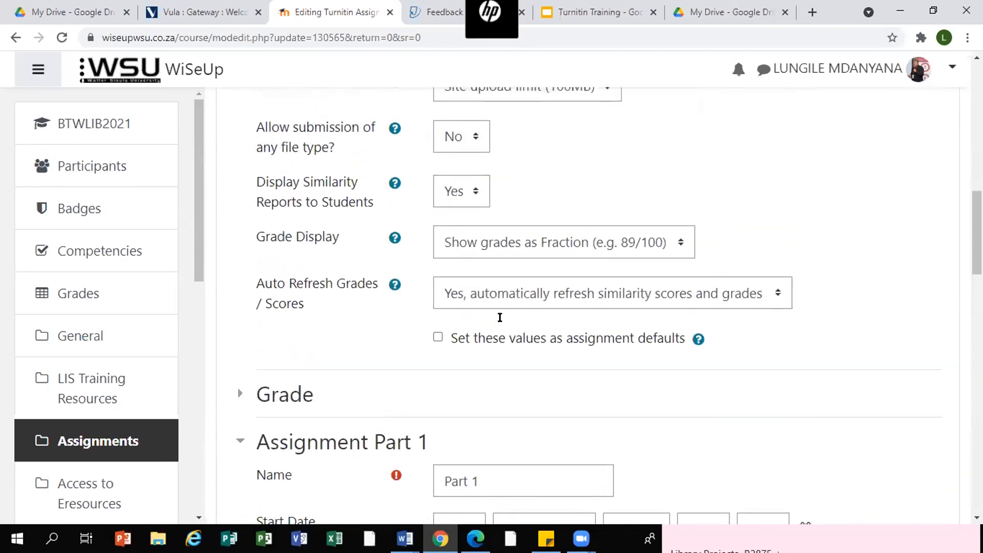
scroll(501, 320, up, 1)
scroll(502, 321, up, 1)
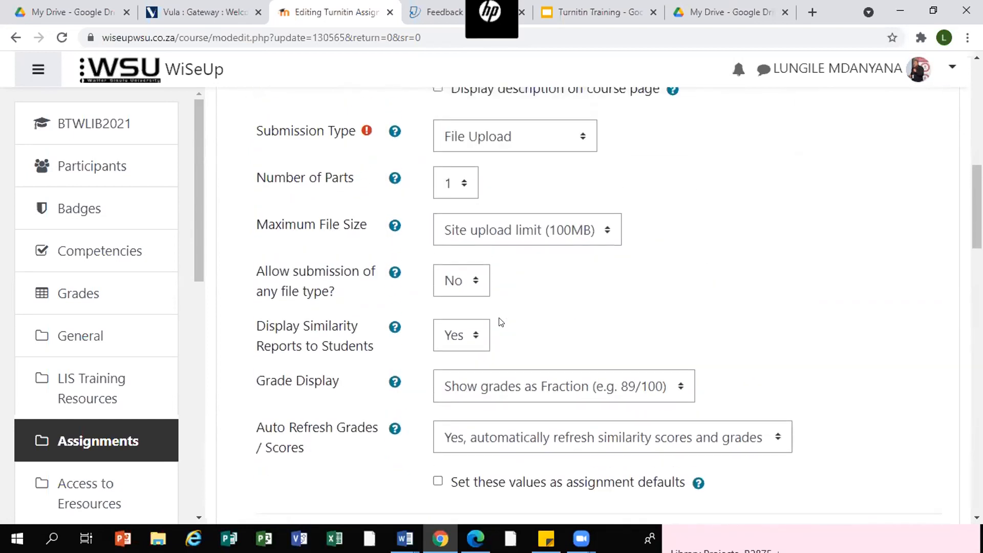
scroll(502, 322, up, 4)
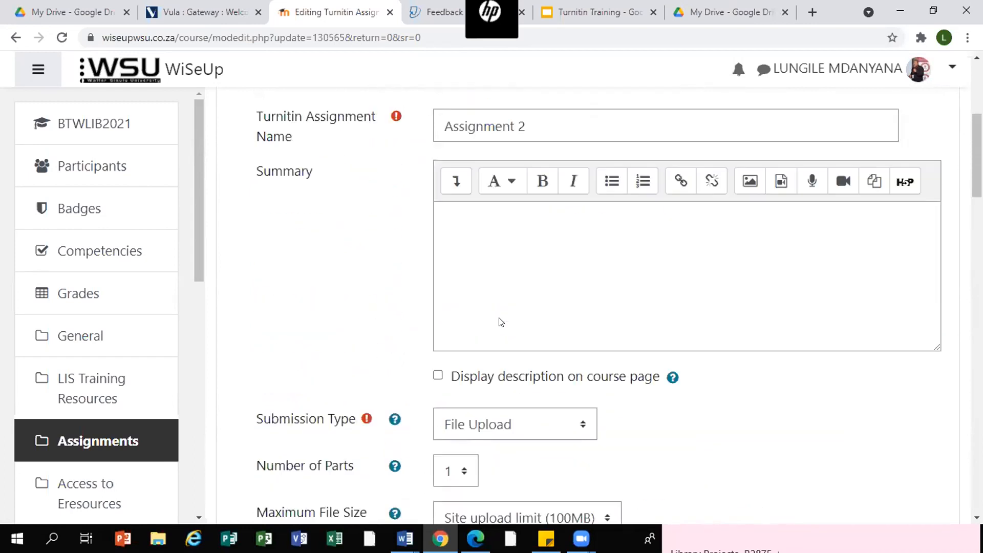
scroll(500, 318, down, 11)
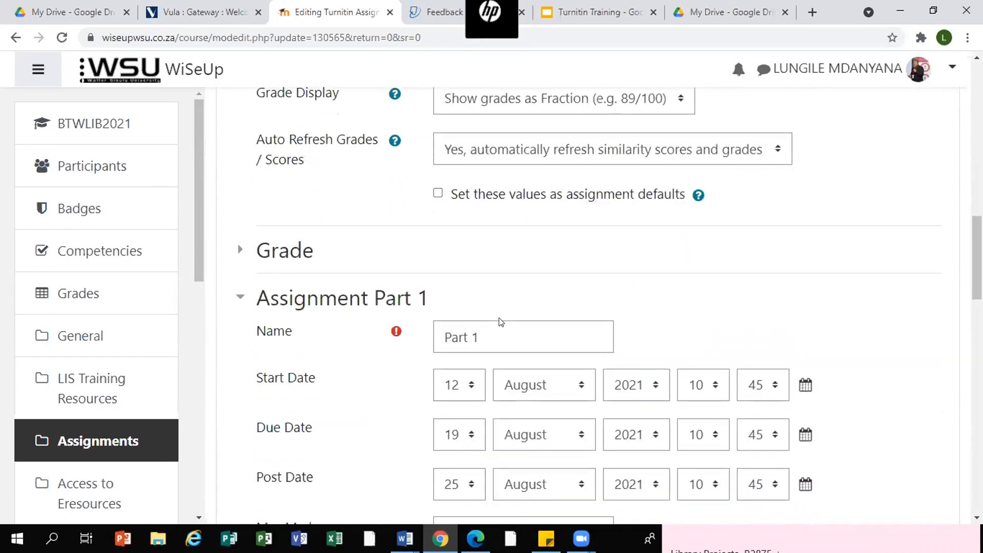
scroll(501, 322, down, 7)
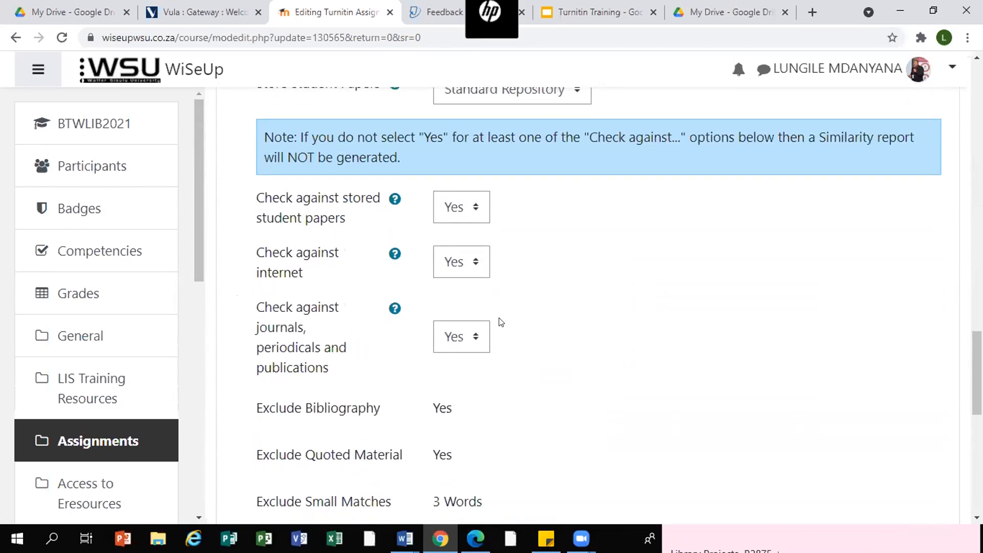
scroll(501, 322, down, 1)
scroll(502, 323, down, 1)
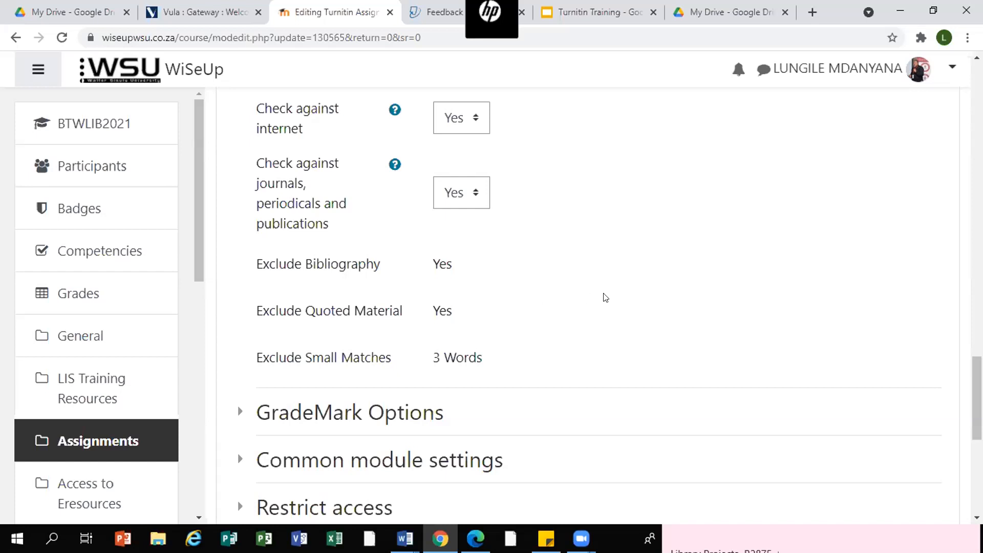
scroll(605, 298, up, 1)
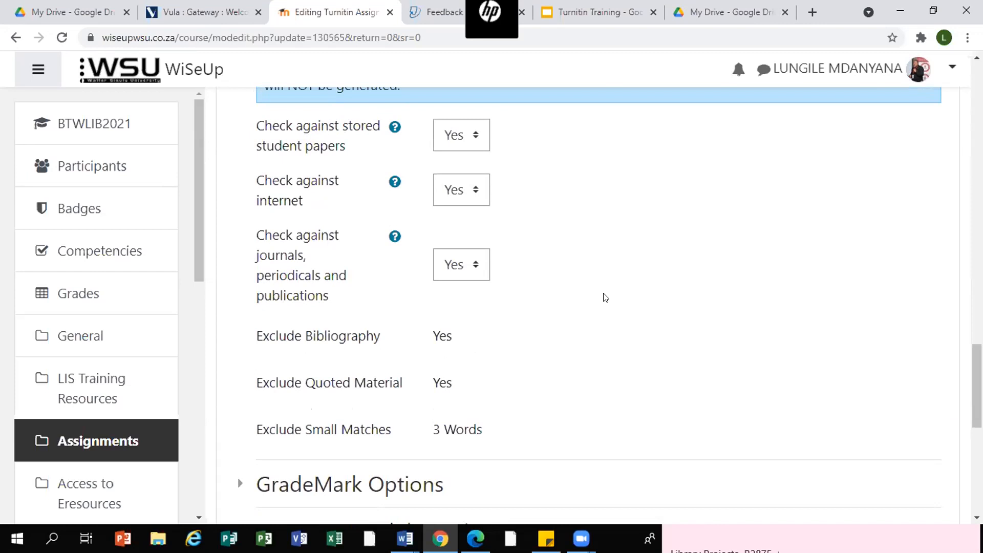
click(359, 69)
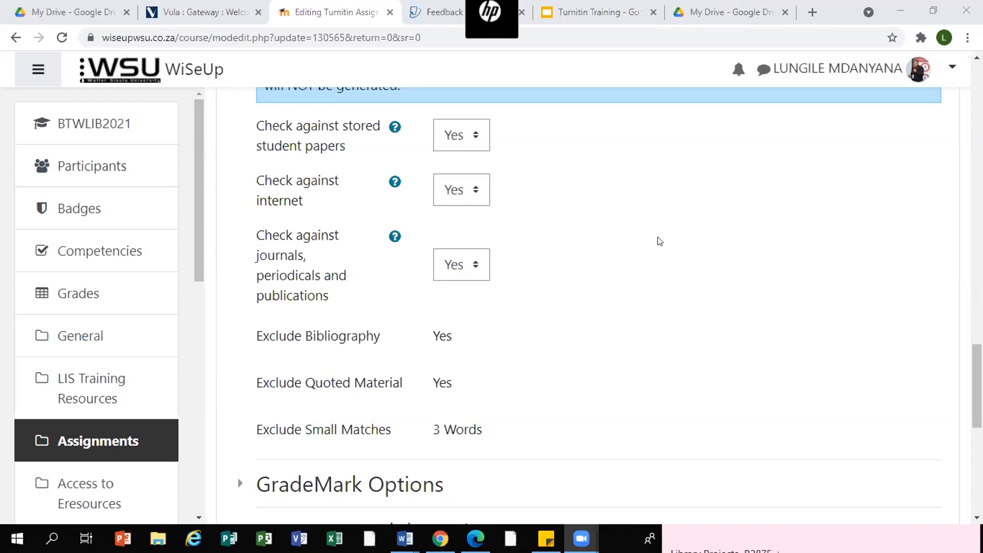
click(615, 275)
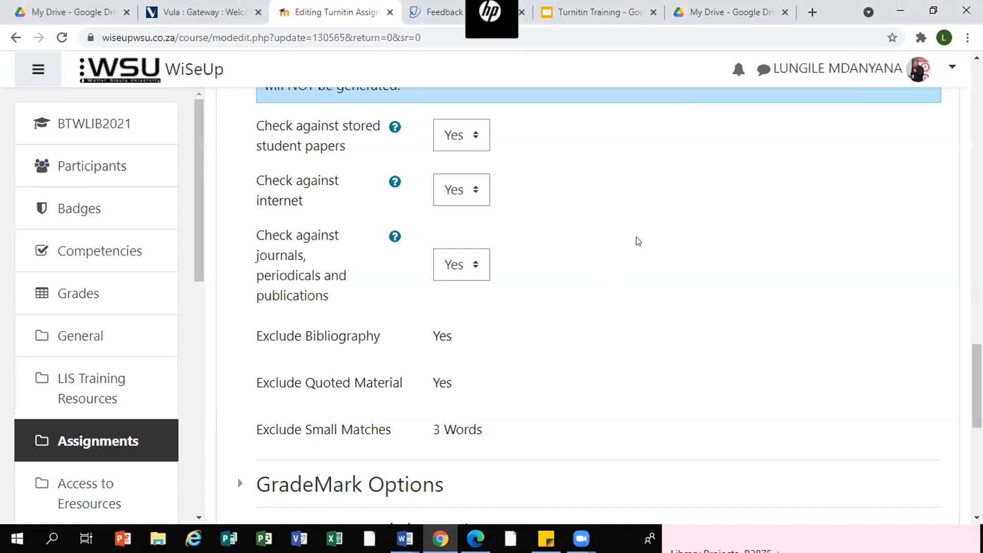